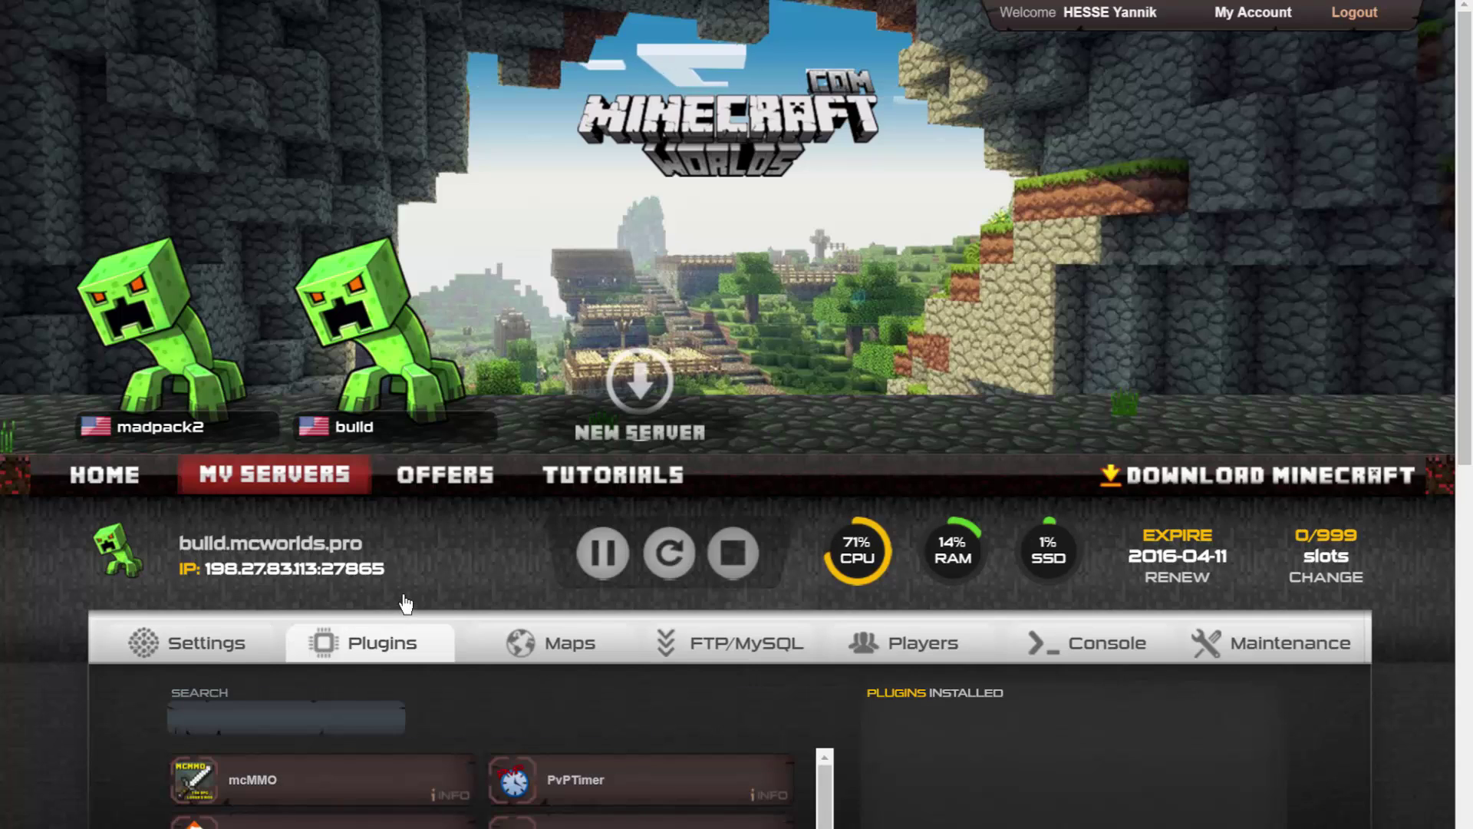
Review the build server's settings: spigotmc-1.9.2-R0.1, Java 7, Creative mode, Easy difficulty.
{"action": "left_click", "coordinate": [221, 644]}
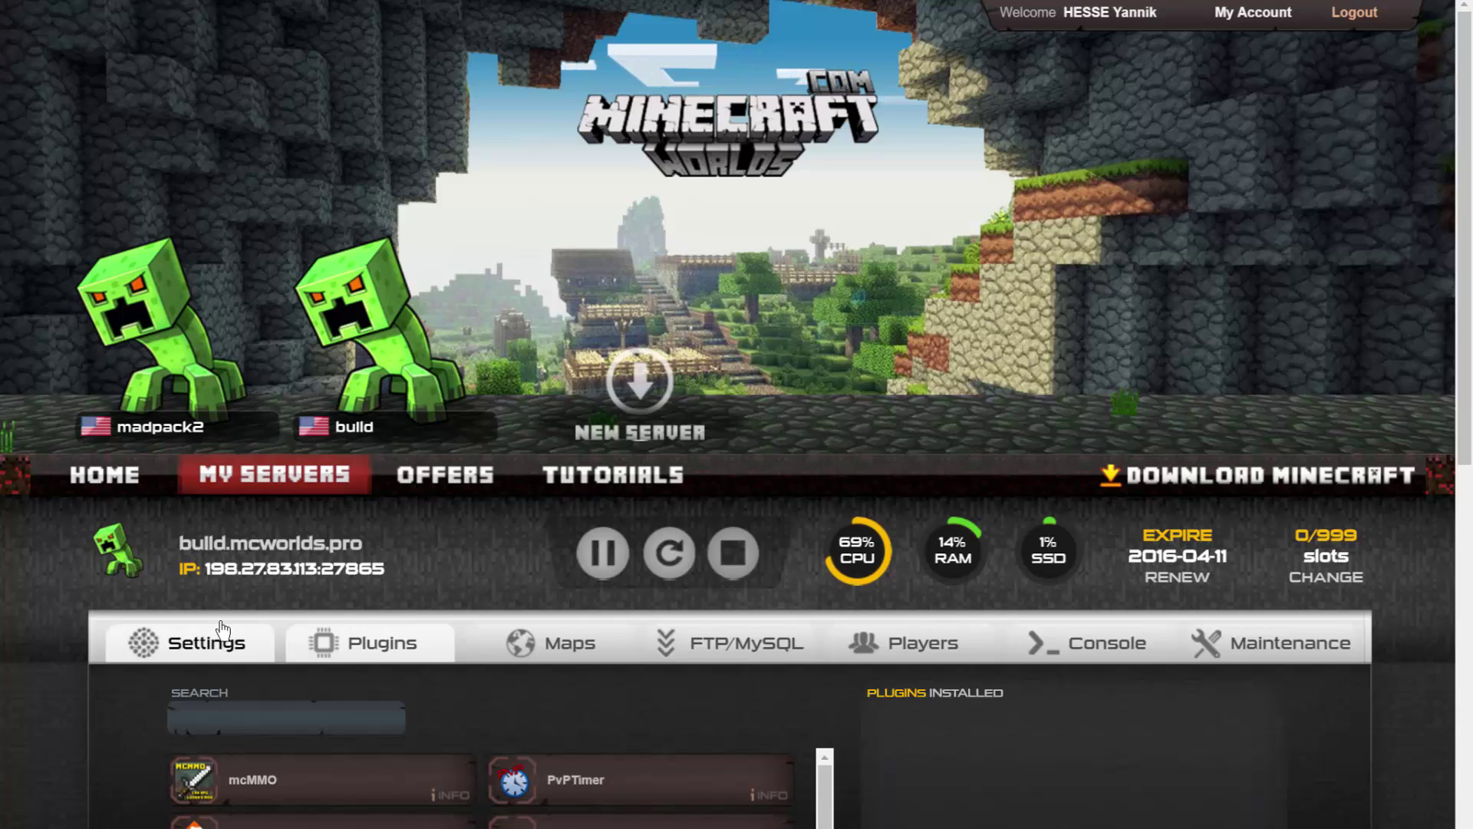
{"action": "scroll", "coordinate": [987, 616], "scroll_direction": "down", "scroll_amount": 3}
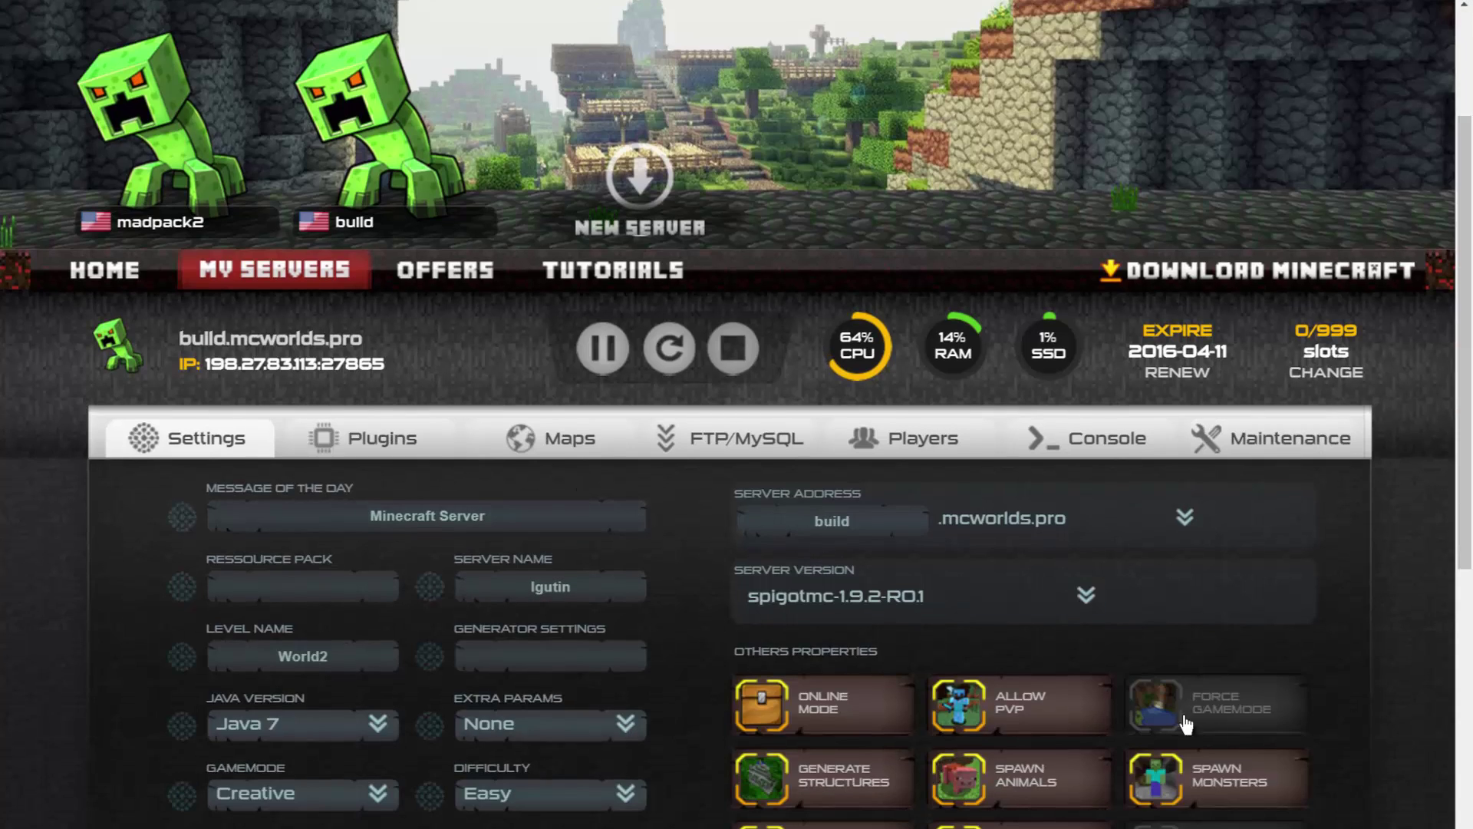
Find ABroadcast in the server's plugin list and install version 1.0.5.5.
{"action": "left_click", "coordinate": [348, 445]}
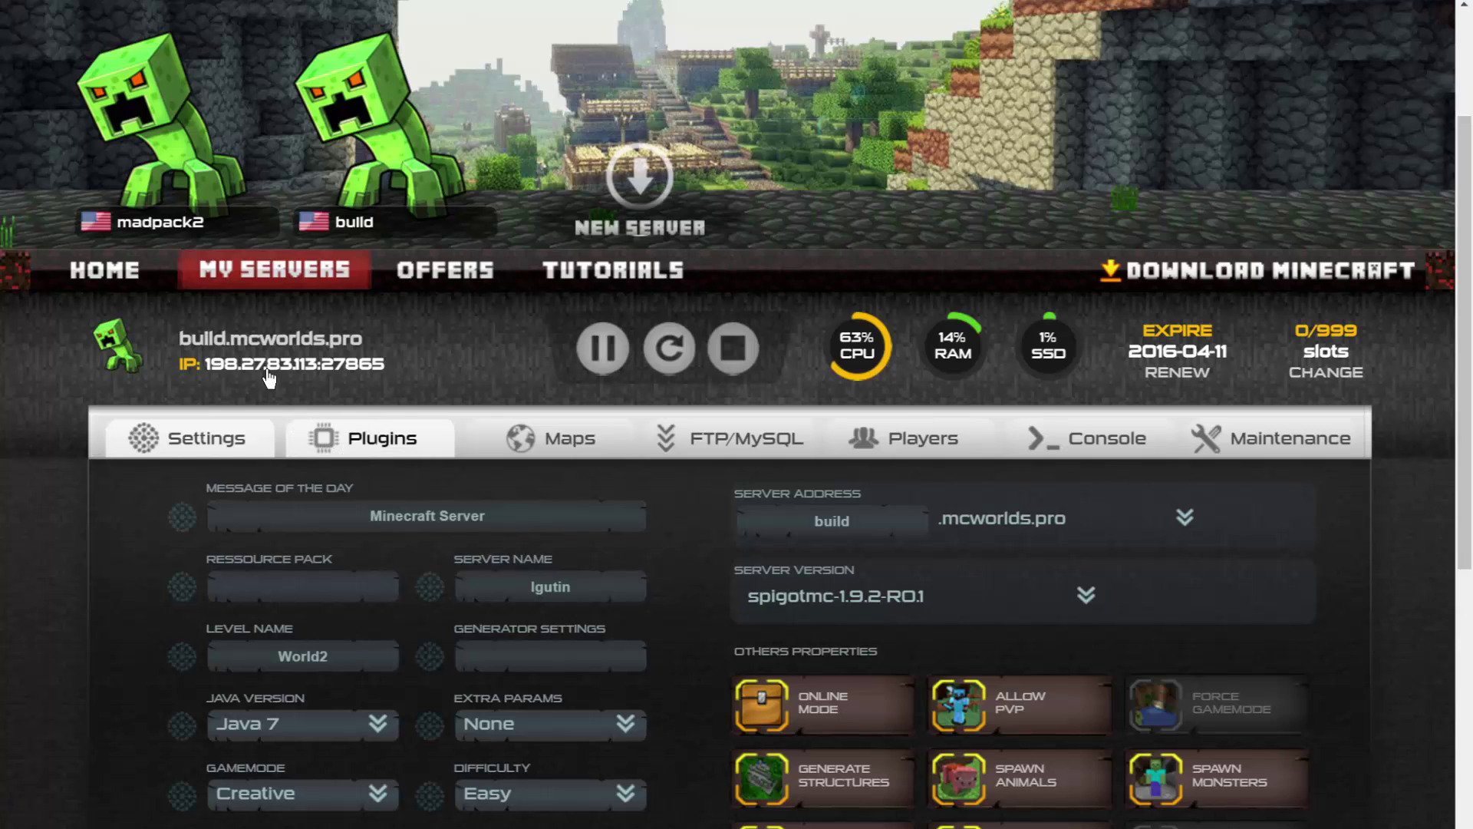
{"action": "scroll", "coordinate": [1223, 493], "scroll_direction": "down", "scroll_amount": 4}
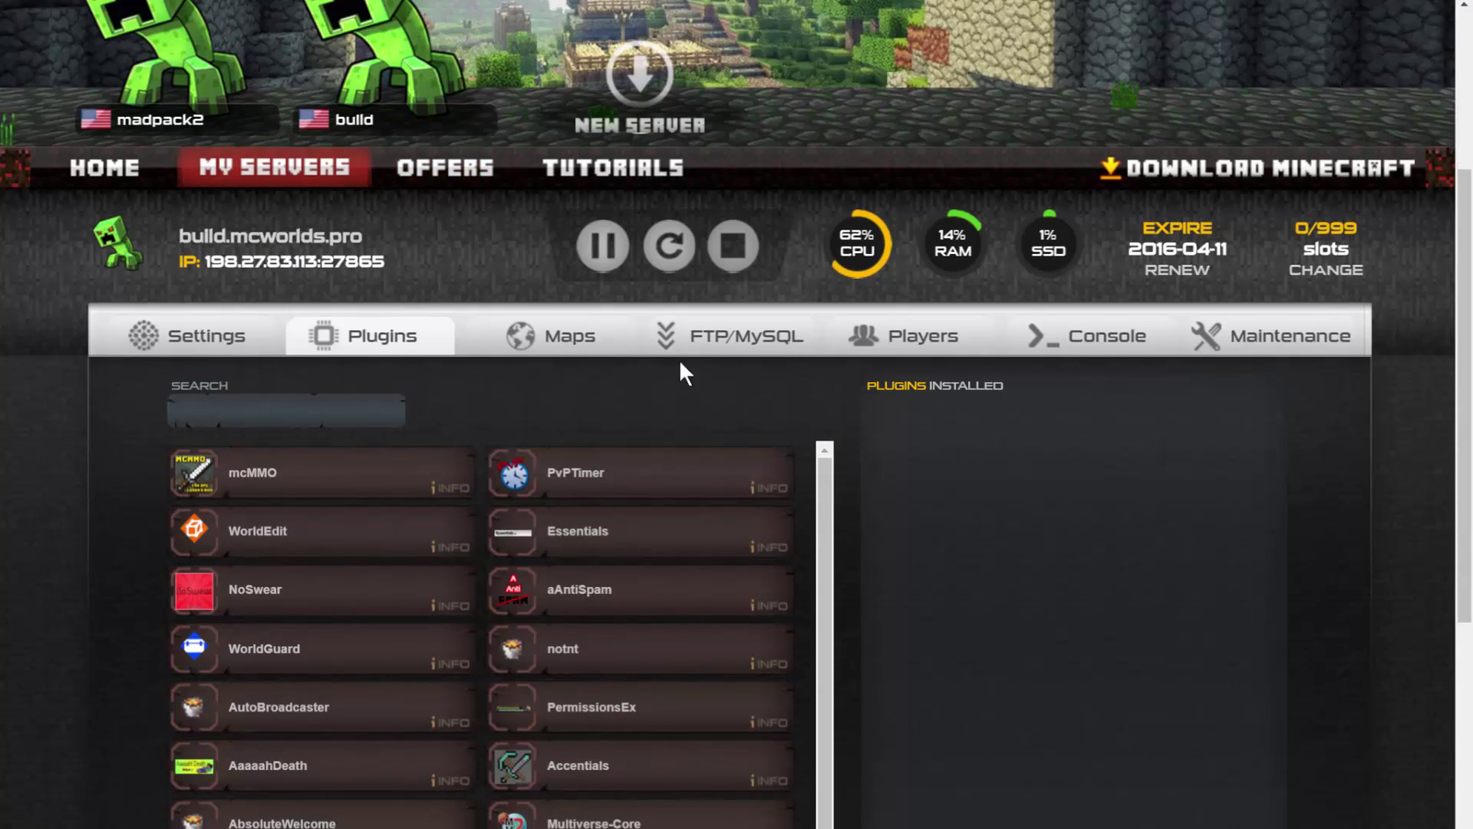
{"action": "scroll", "coordinate": [342, 363], "scroll_direction": "down", "scroll_amount": 5}
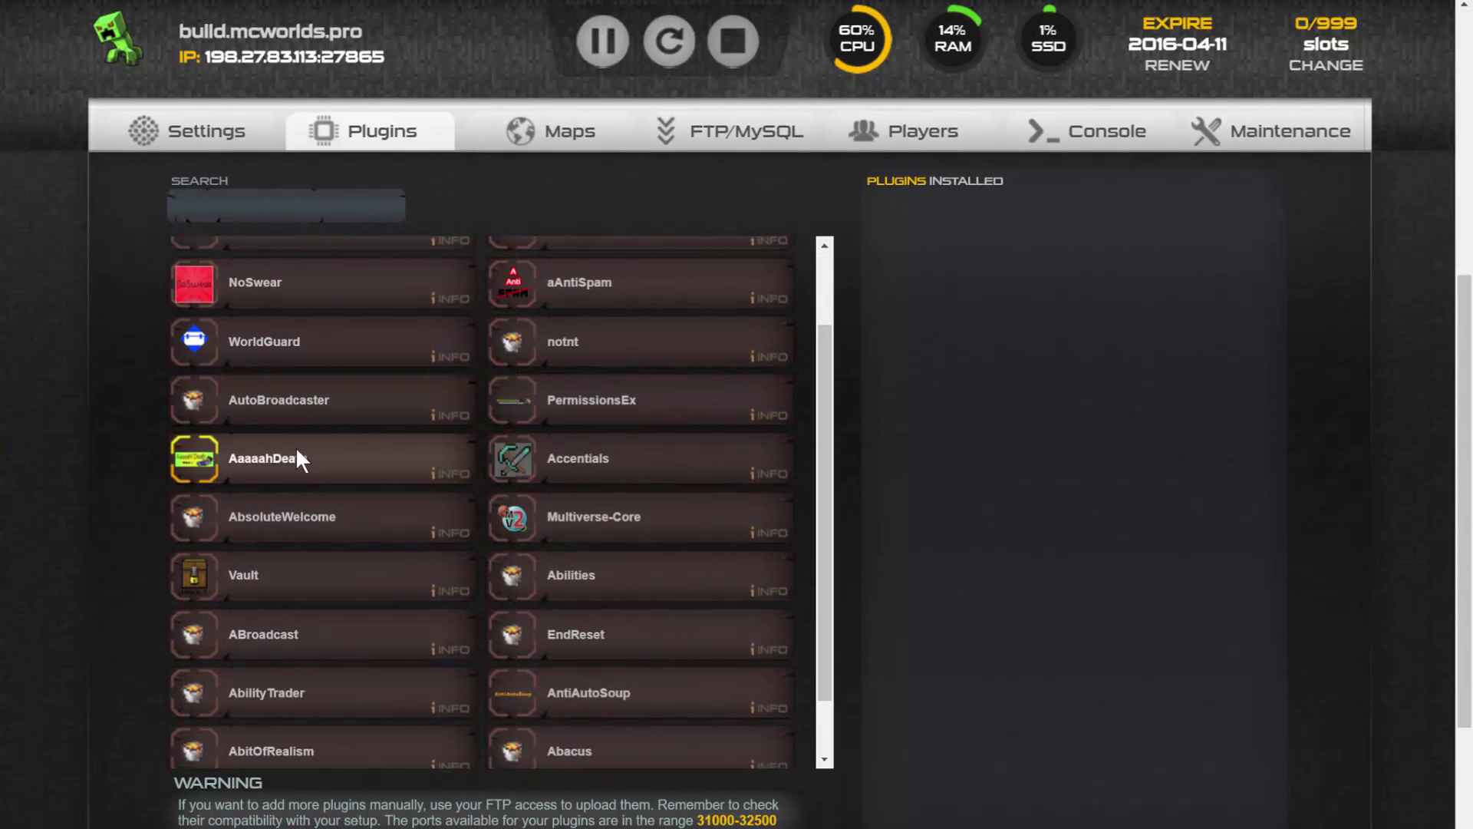
{"action": "left_click", "coordinate": [292, 648]}
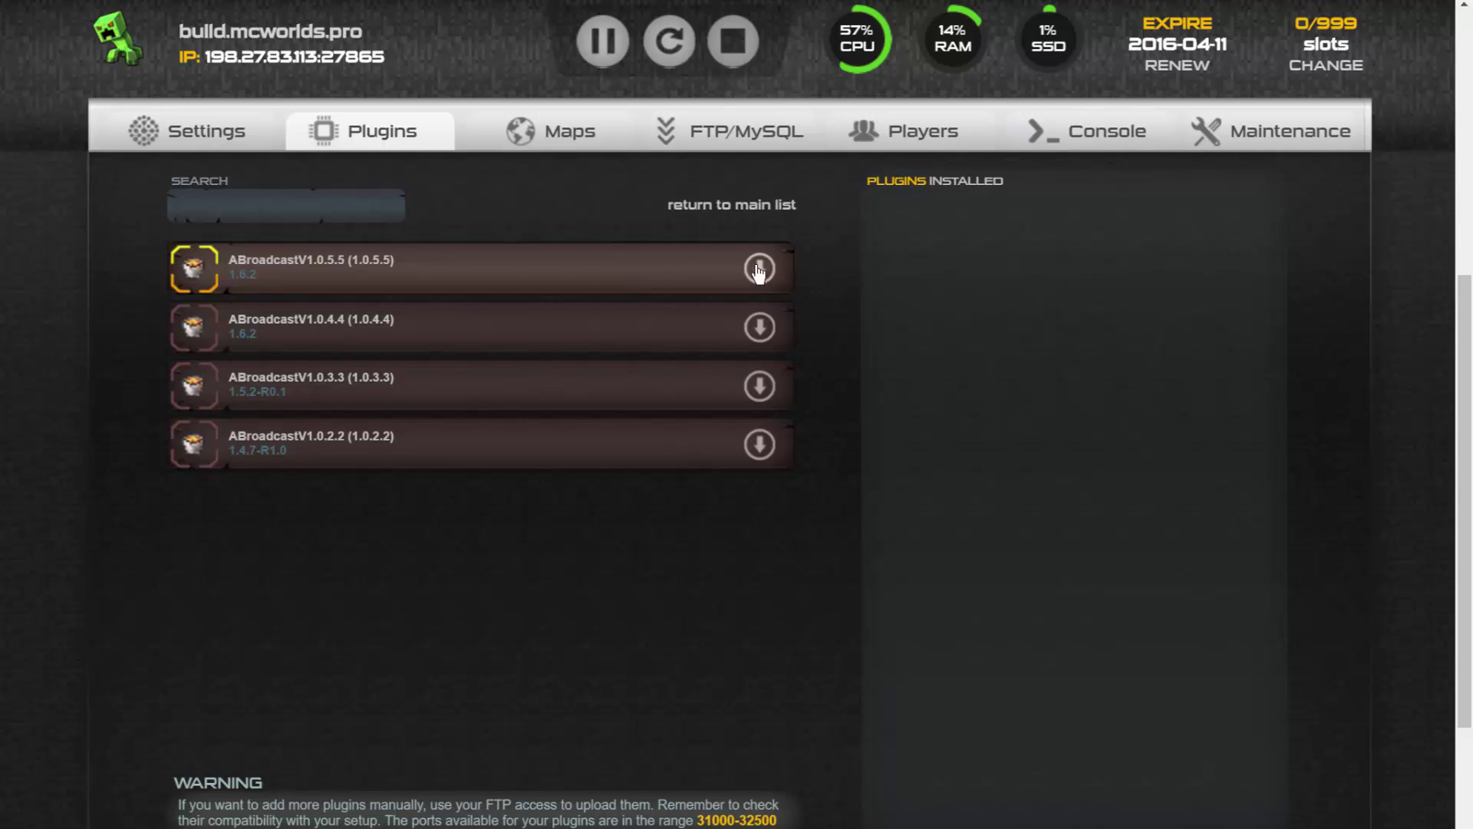
{"action": "left_click", "coordinate": [748, 266]}
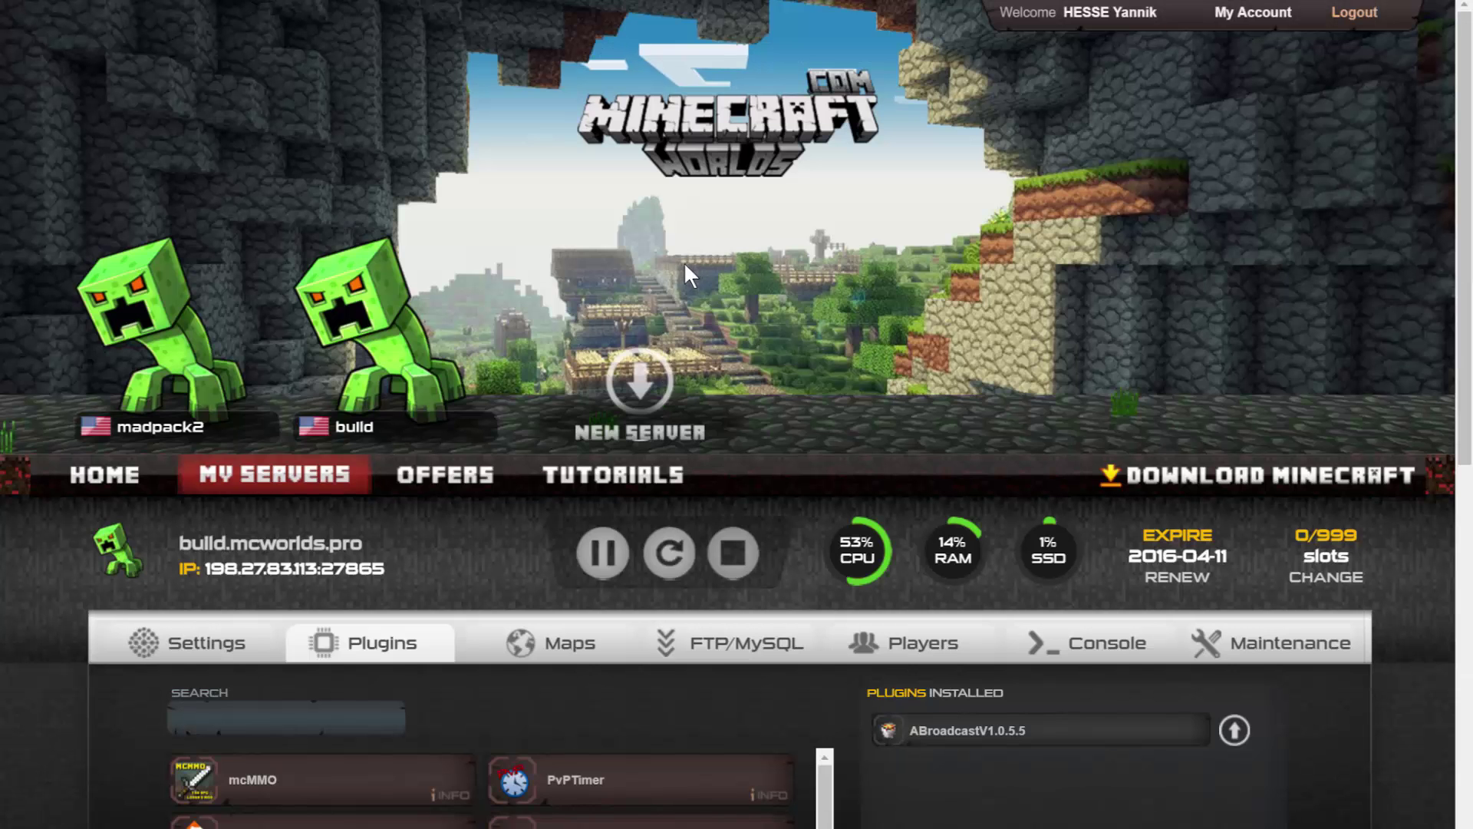
Restart the build server and launch WinSCP from a Start menu search.
{"action": "left_click", "coordinate": [666, 551]}
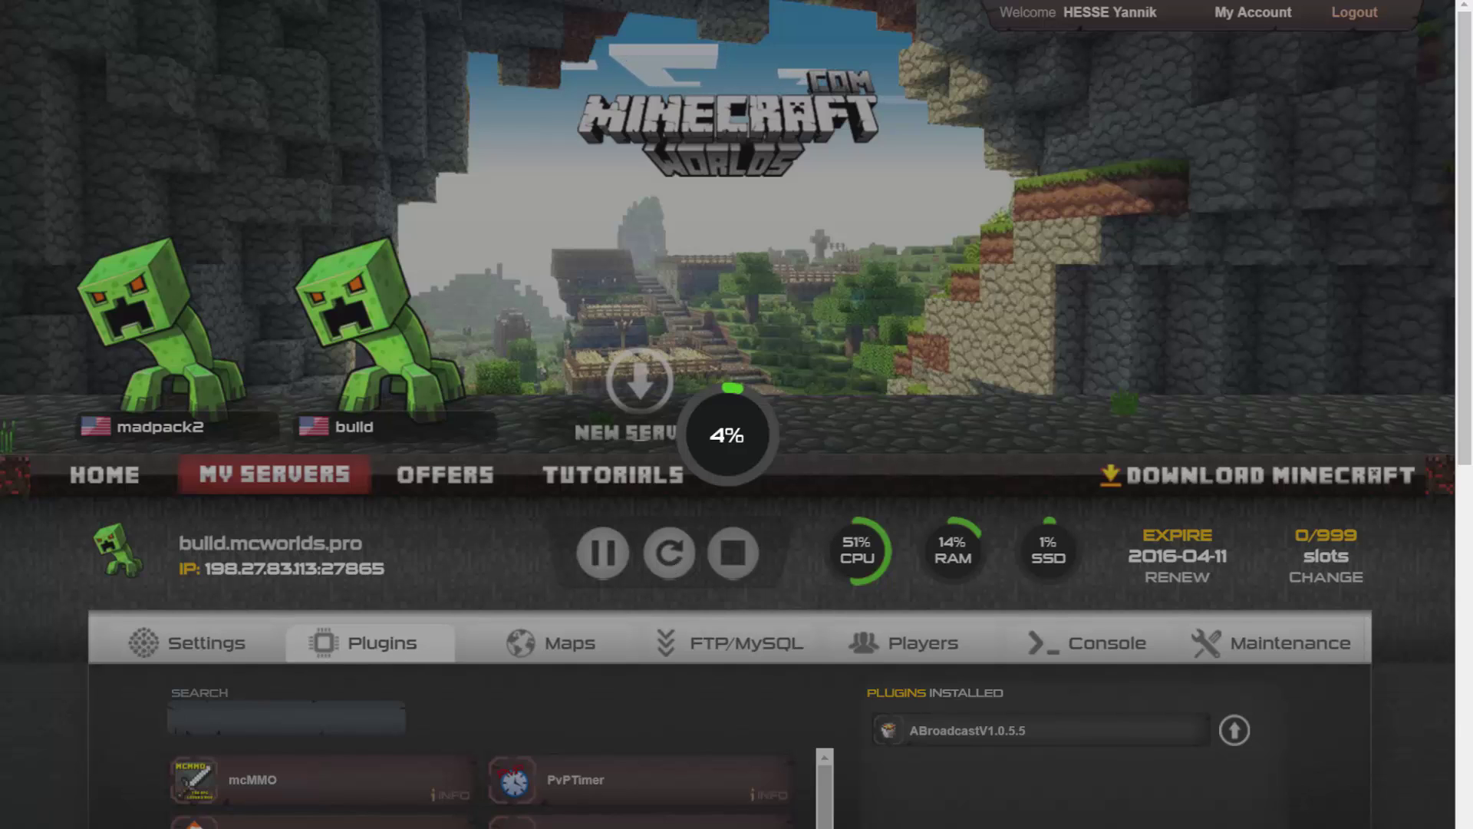
{"action": "key", "text": "super"}
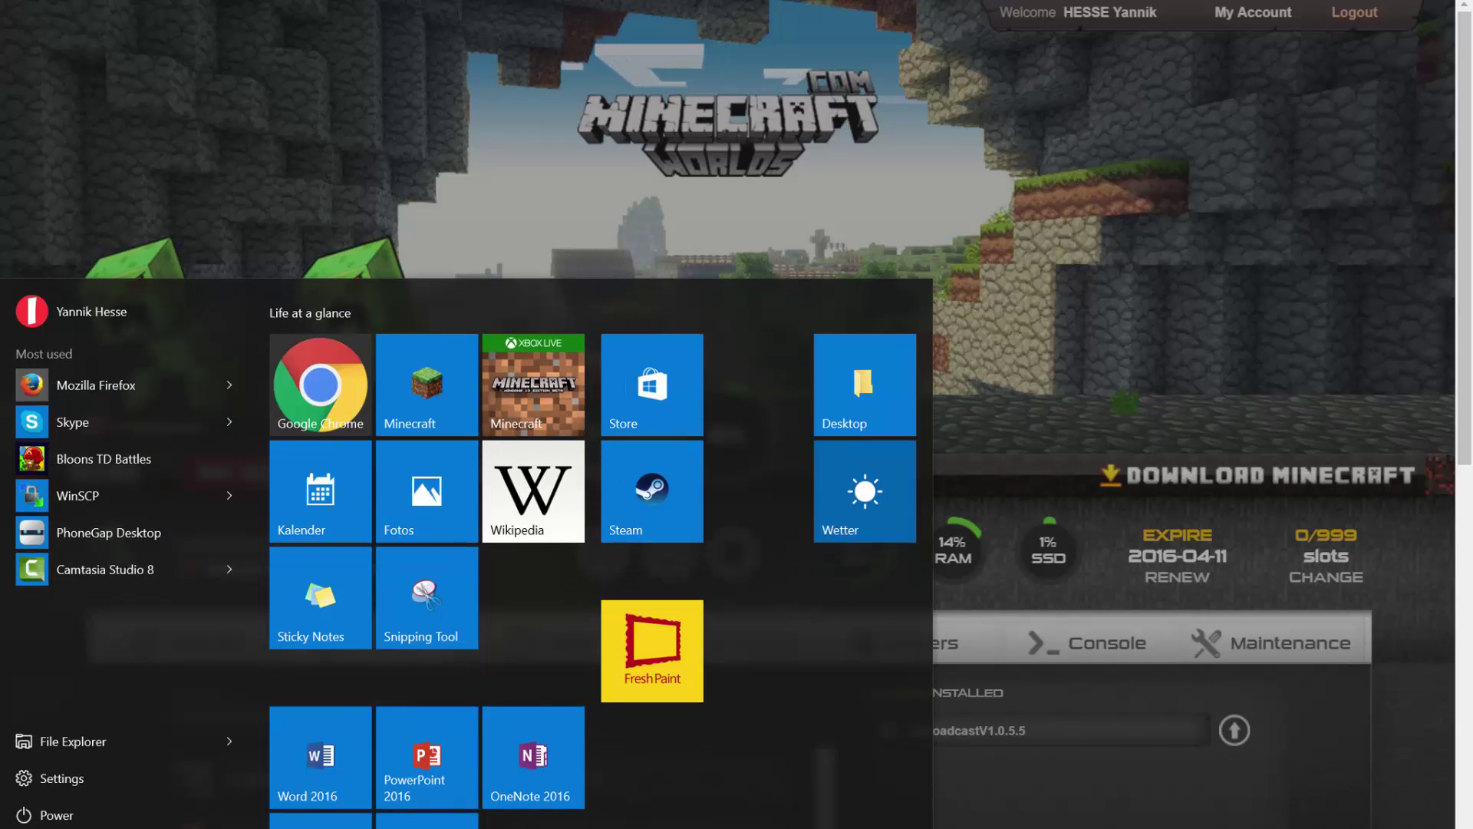
{"action": "type", "text": "win"}
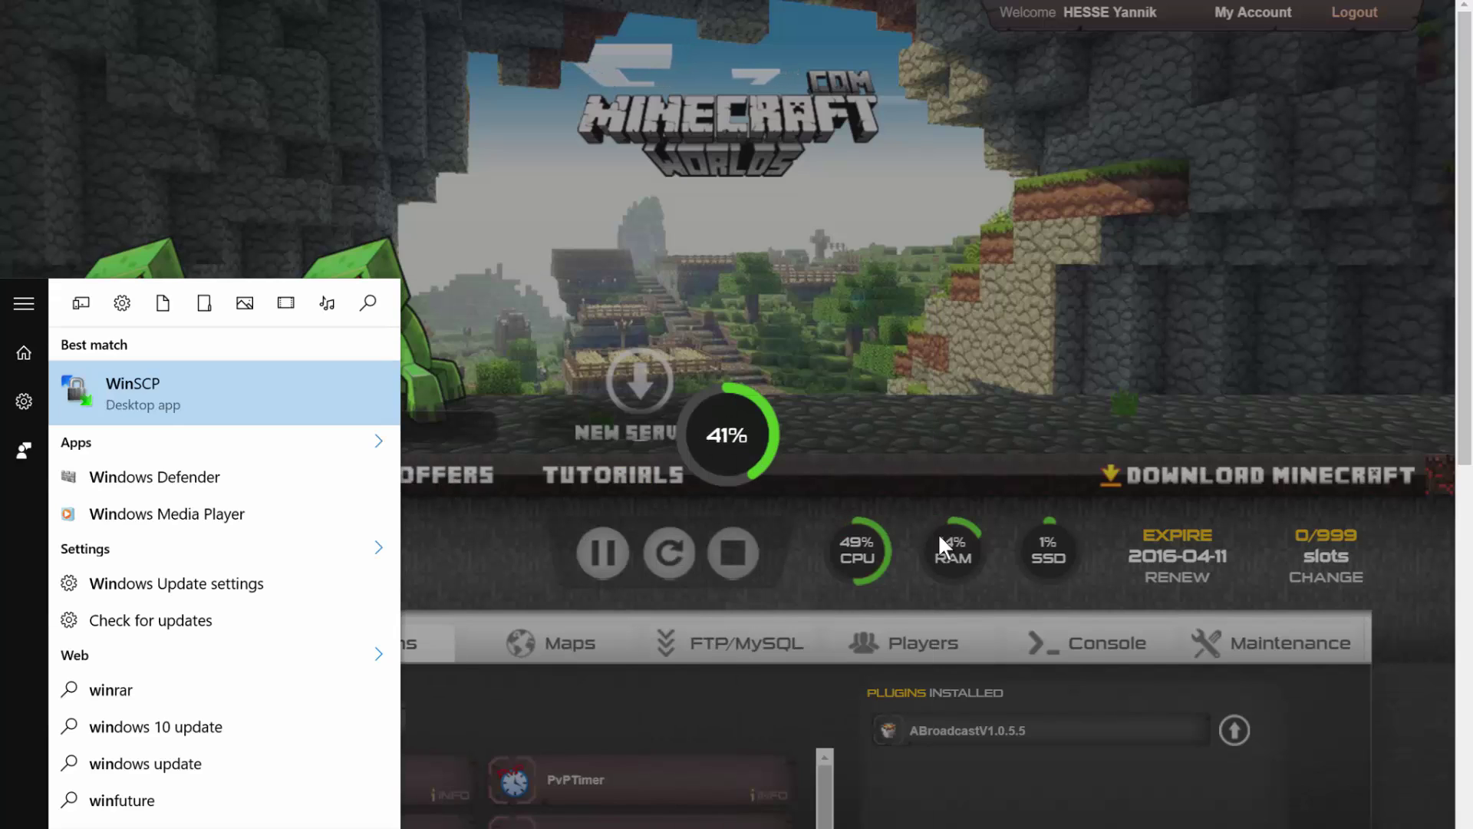
{"action": "key", "text": "Return"}
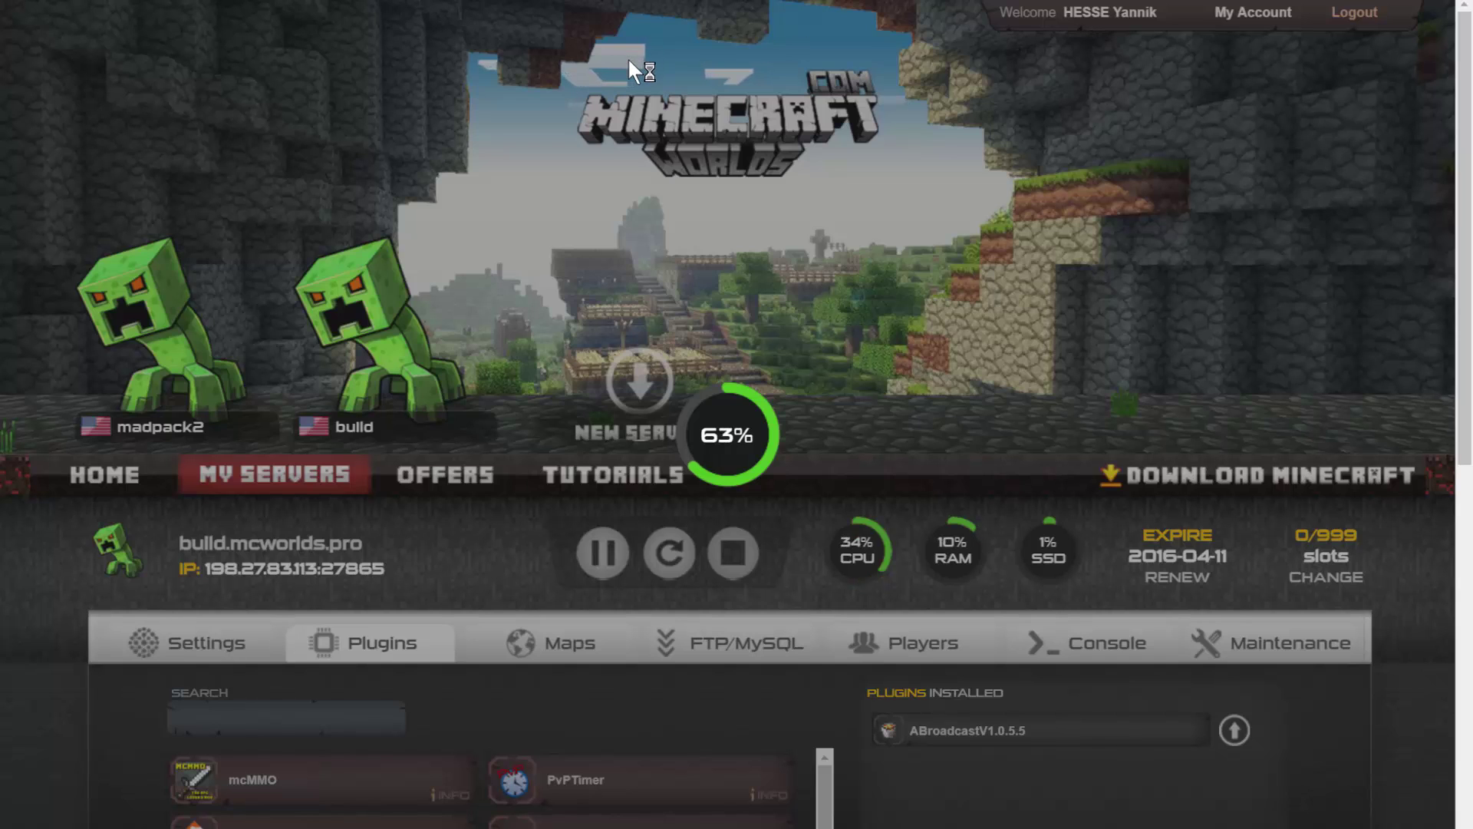
Start a new site entry in the login window with FTP as the file protocol.
{"action": "left_click", "coordinate": [491, 234]}
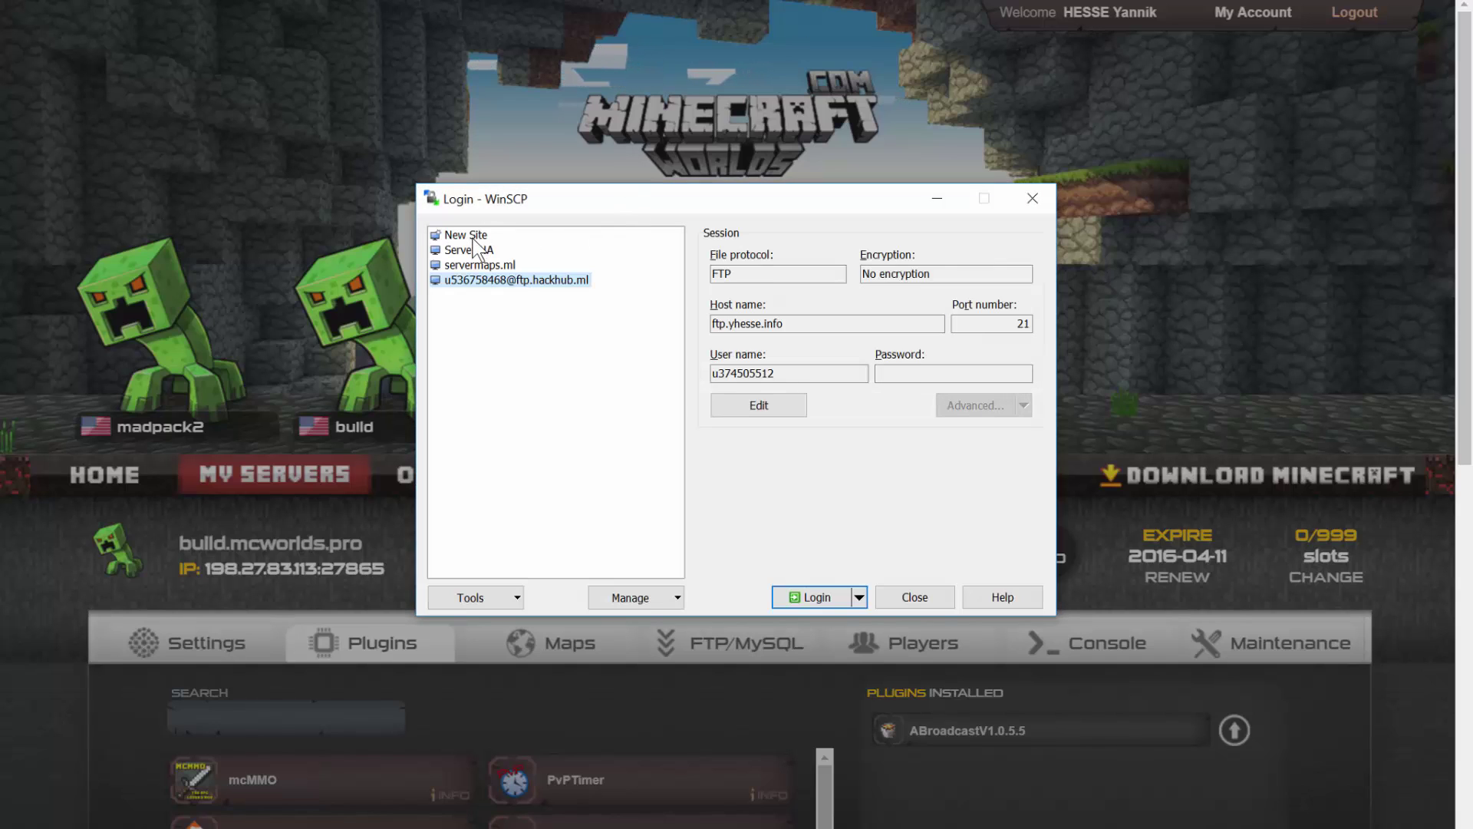
{"action": "left_click_drag", "start_coordinate": [658, 201], "coordinate": [1124, 0]}
{"action": "left_click", "coordinate": [1044, 259]}
{"action": "left_click", "coordinate": [997, 301]}
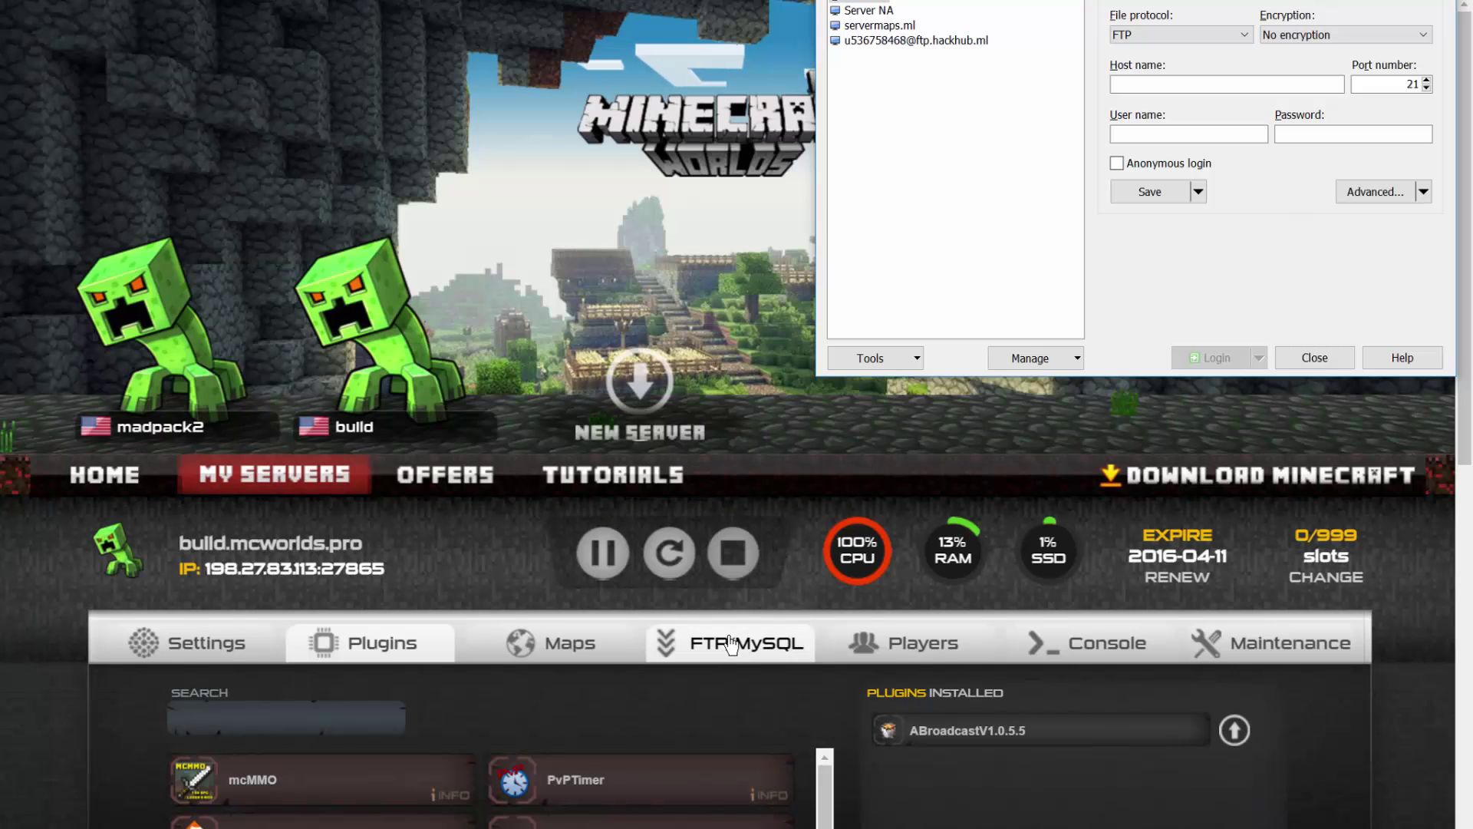
Copy the server address 198.27.83.113 from the panel into the host name field.
{"action": "left_click", "coordinate": [731, 643]}
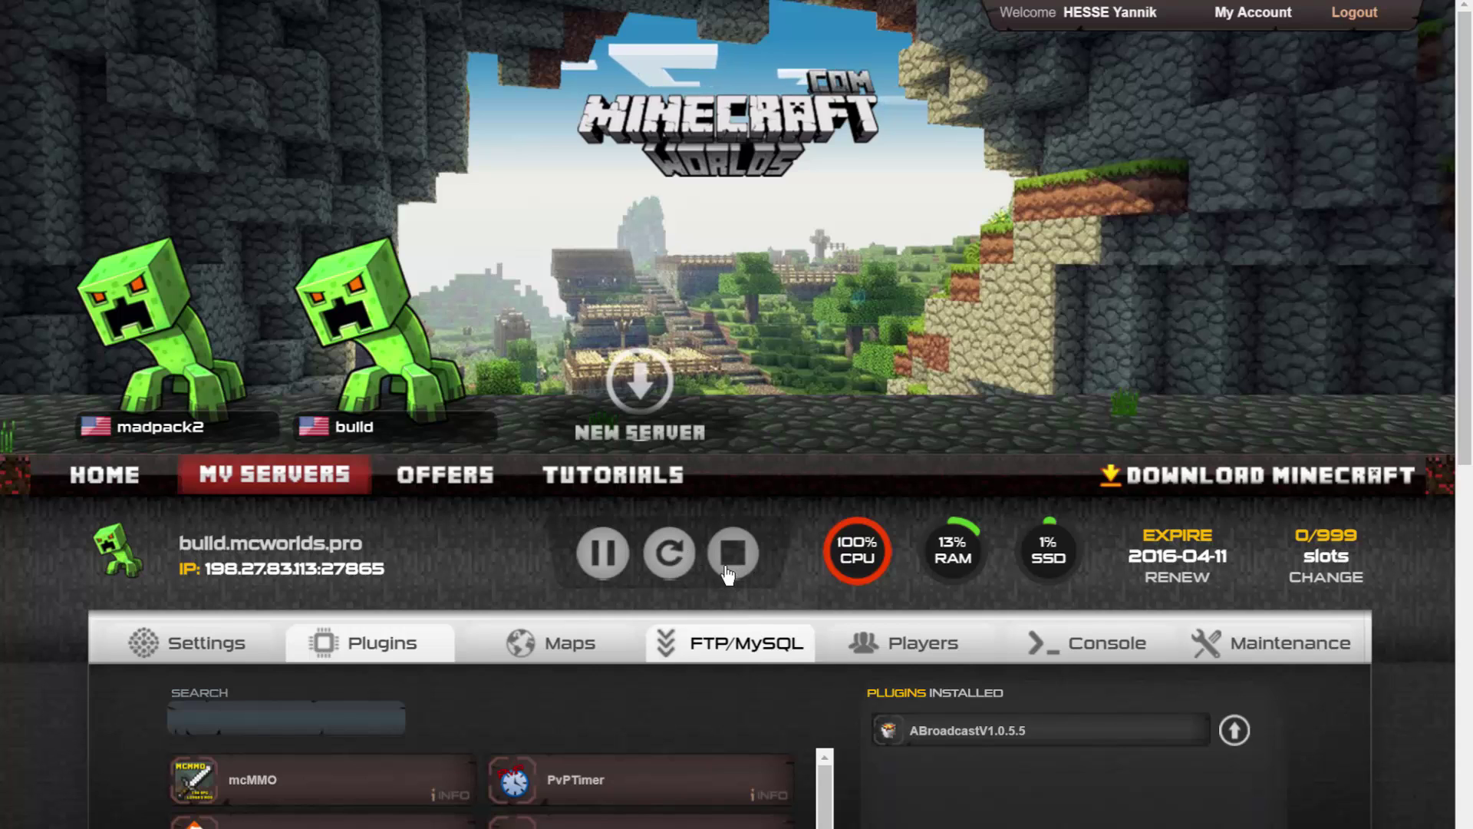
{"action": "scroll", "coordinate": [444, 509], "scroll_direction": "down", "scroll_amount": 3}
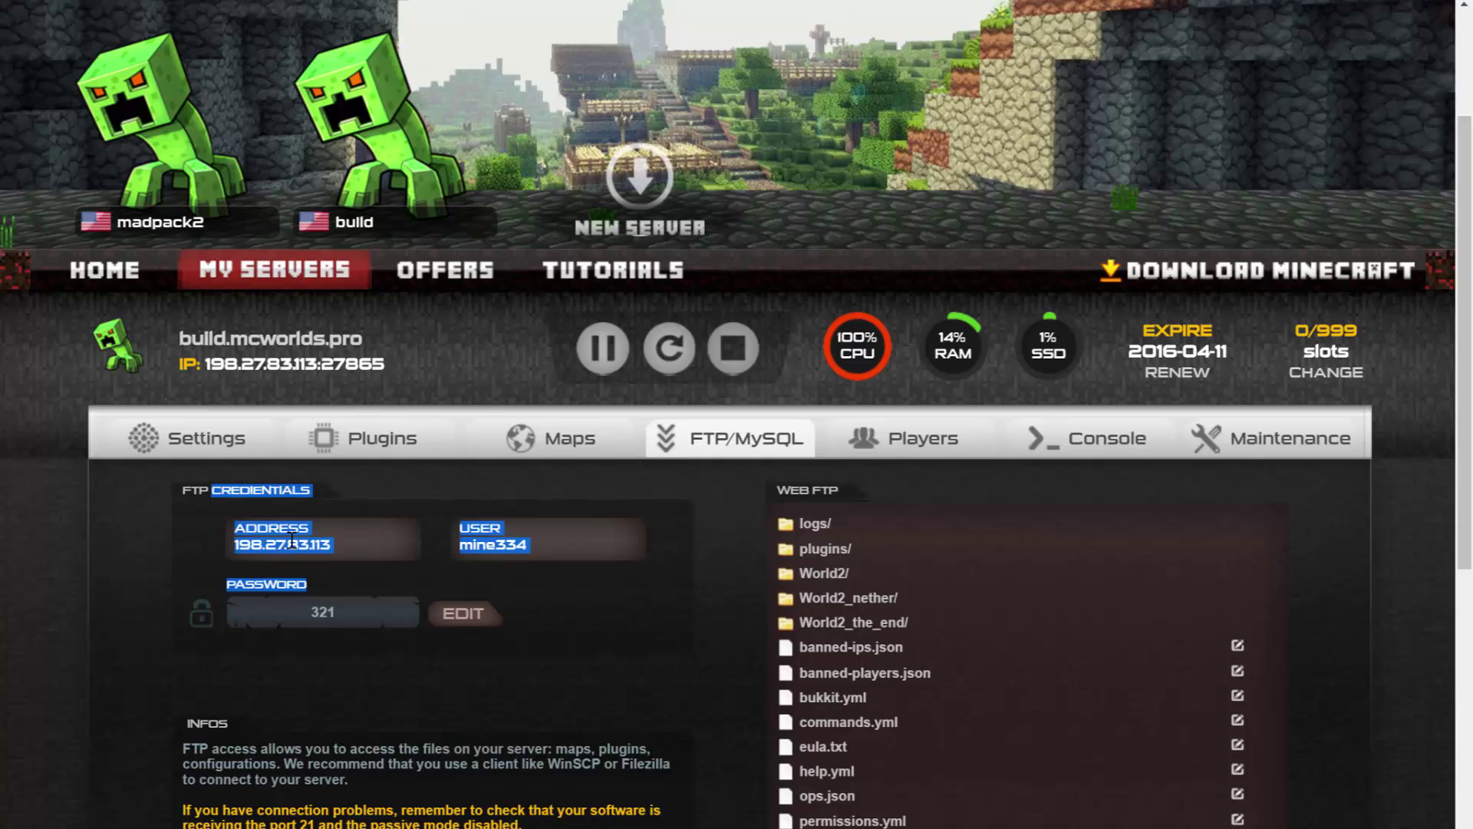
{"action": "left_click_drag", "start_coordinate": [334, 545], "coordinate": [239, 545]}
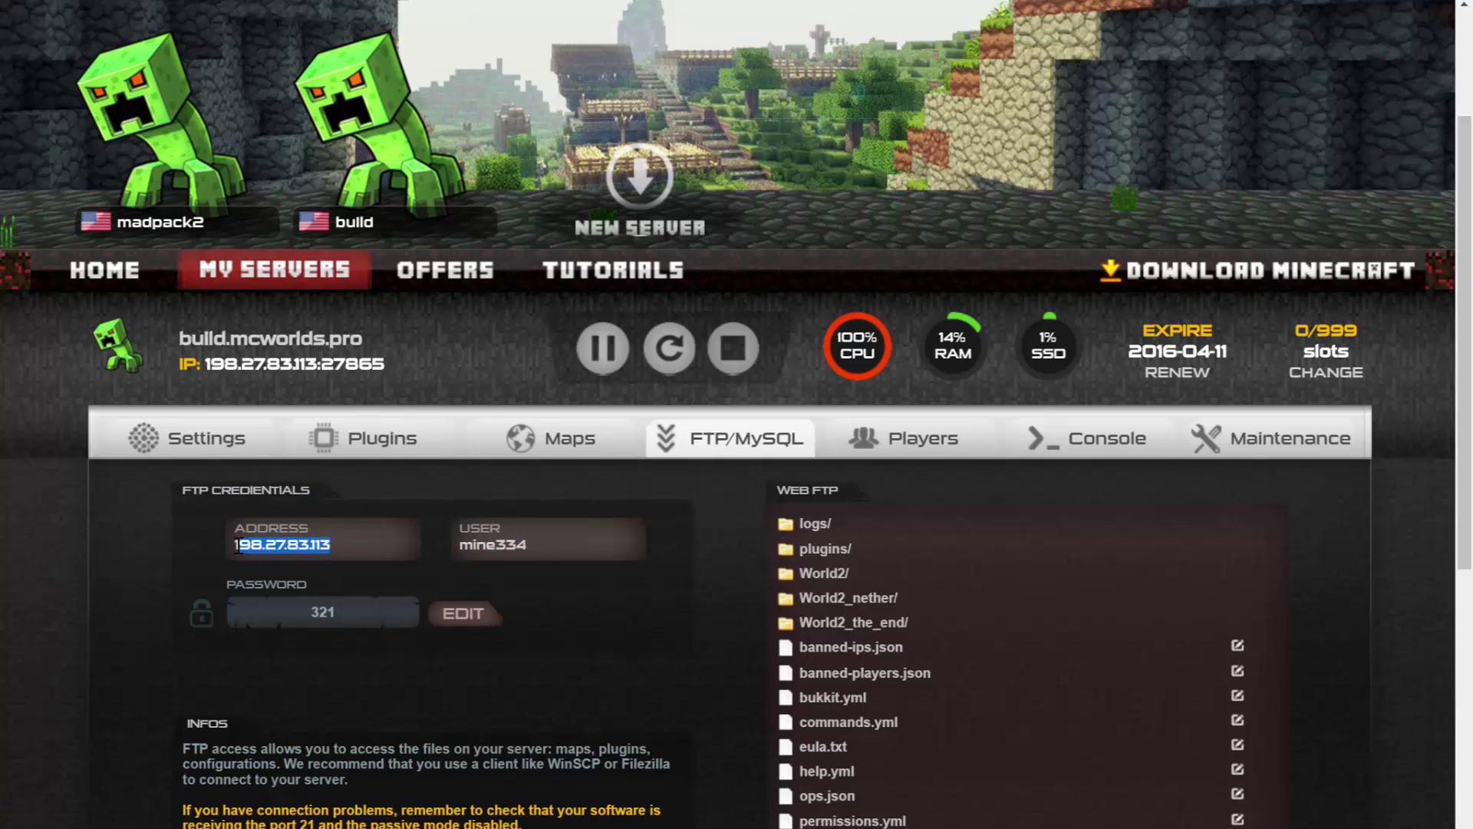
{"action": "left_click", "coordinate": [832, 827]}
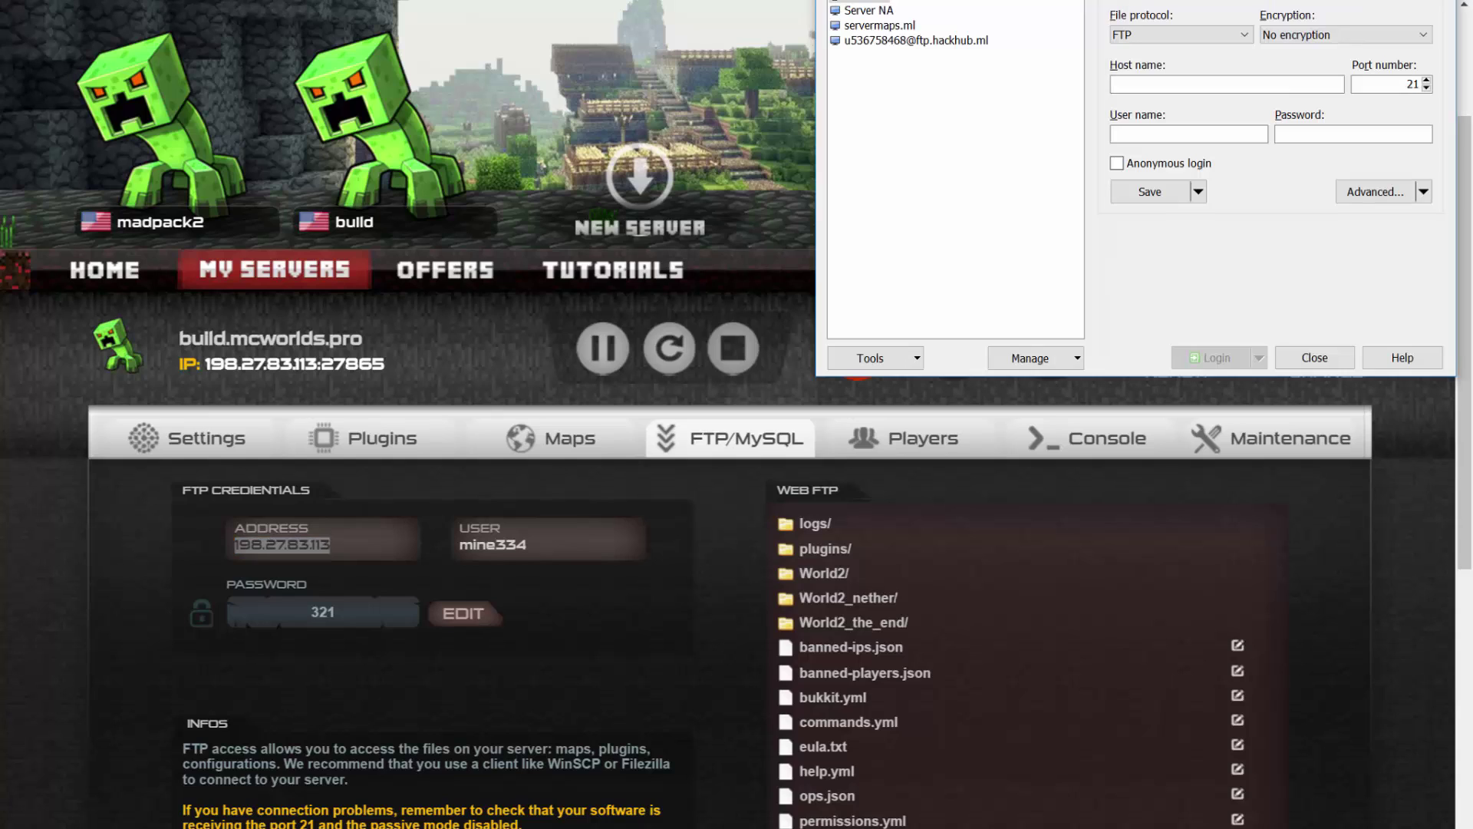
{"action": "left_click", "coordinate": [1194, 85]}
{"action": "type", "text": "198.27.83.113"}
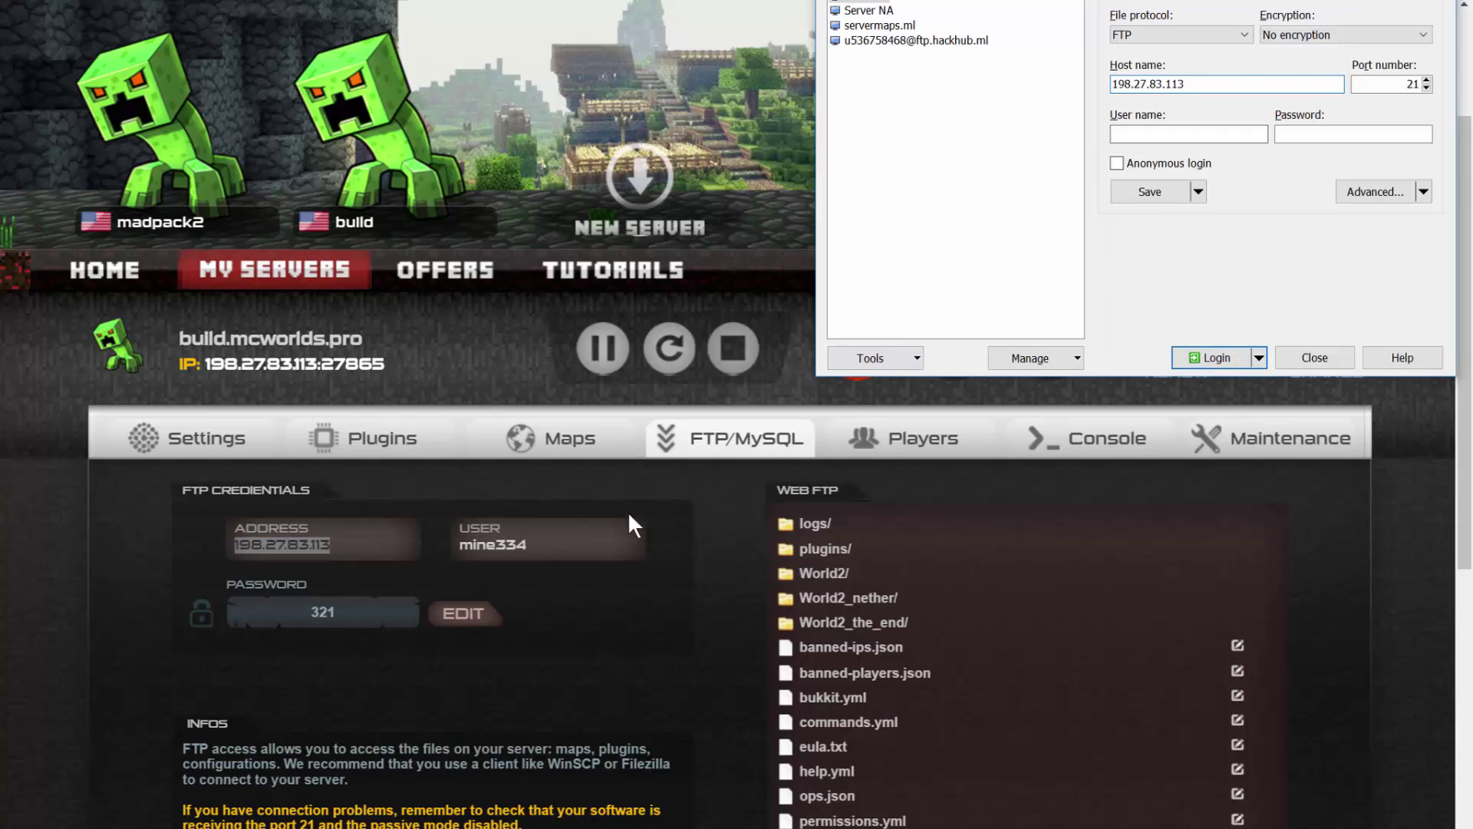
Copy the server's FTP user name from the panel into the login's user name field.
{"action": "mouse_move", "coordinate": [468, 547]}
{"action": "left_mouse_down"}
{"action": "mouse_move", "coordinate": [532, 547]}
{"action": "mouse_move", "coordinate": [467, 544]}
{"action": "left_mouse_up"}
{"action": "key", "text": "ctrl+c"}
{"action": "triple_click", "coordinate": [501, 544]}
{"action": "left_click", "coordinate": [521, 544]}
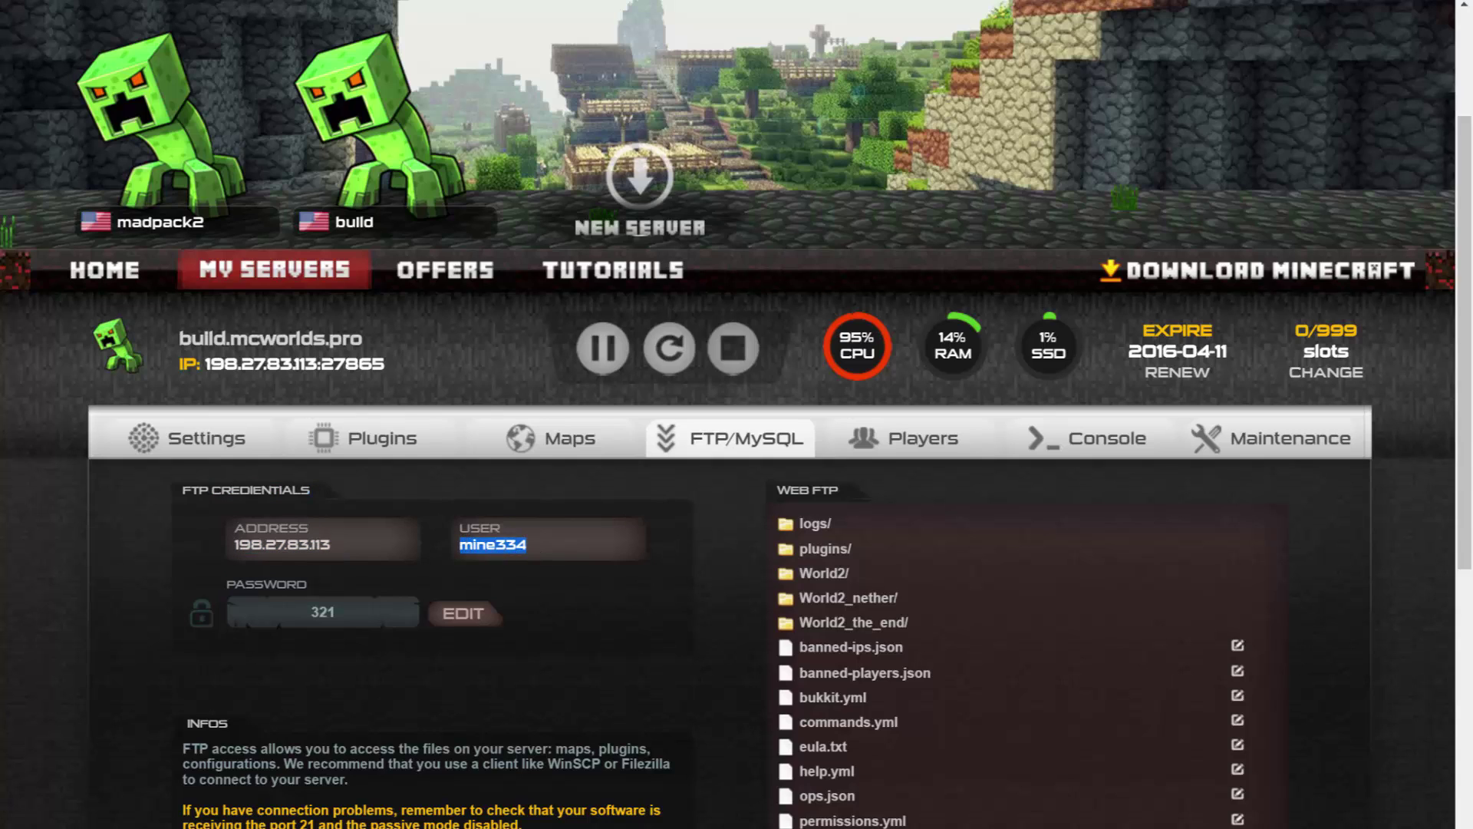
{"action": "key", "text": "alt+Tab"}
{"action": "left_click", "coordinate": [1122, 136]}
{"action": "key", "text": "ctrl+v"}
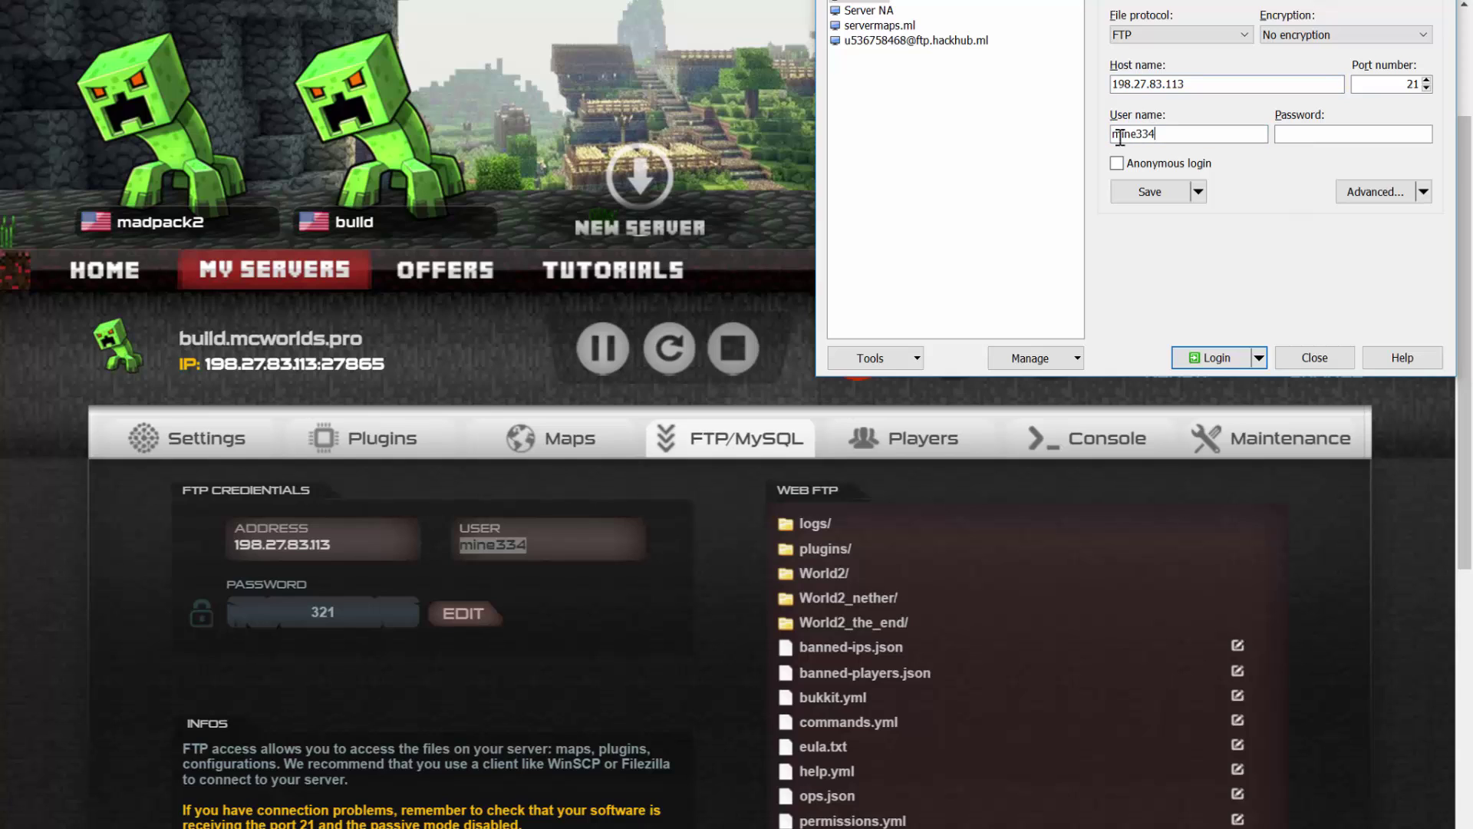
Copy the FTP password from the panel into the login's password field.
{"action": "left_click_drag", "start_coordinate": [382, 607], "coordinate": [297, 611]}
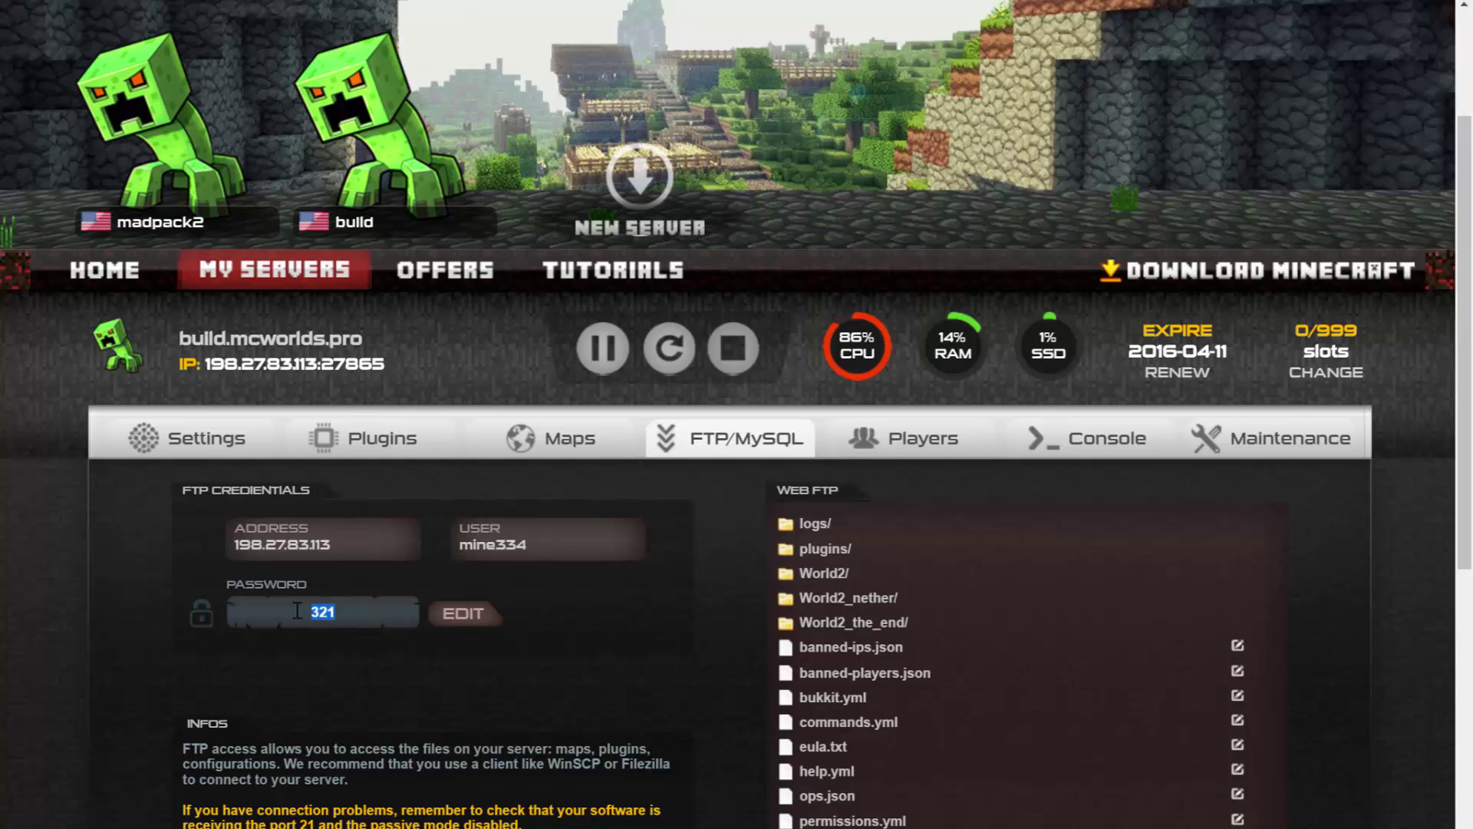
{"action": "key", "text": "alt+Tab"}
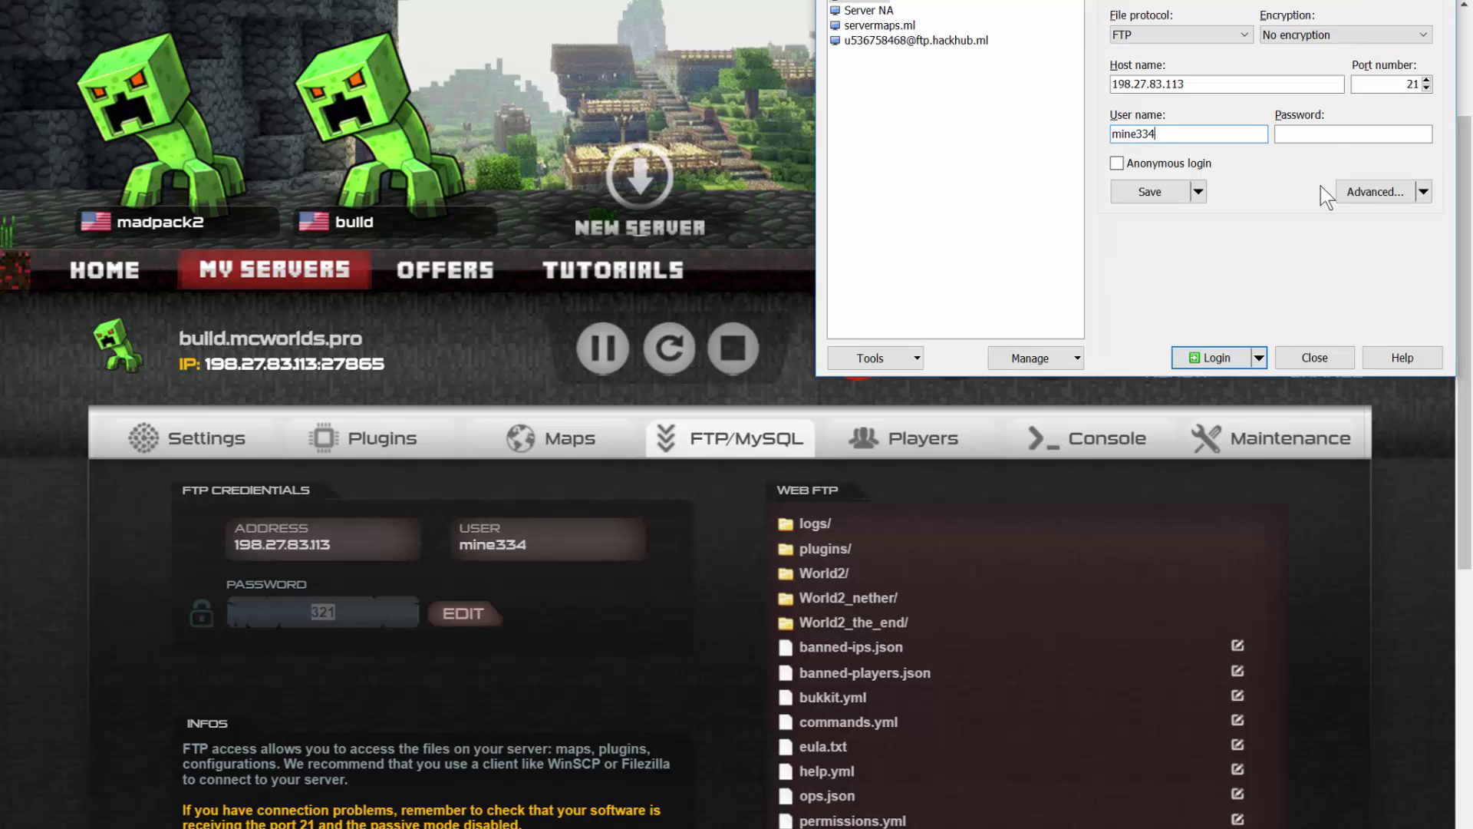
{"action": "left_click", "coordinate": [1305, 135]}
{"action": "key", "text": "ctrl+v"}
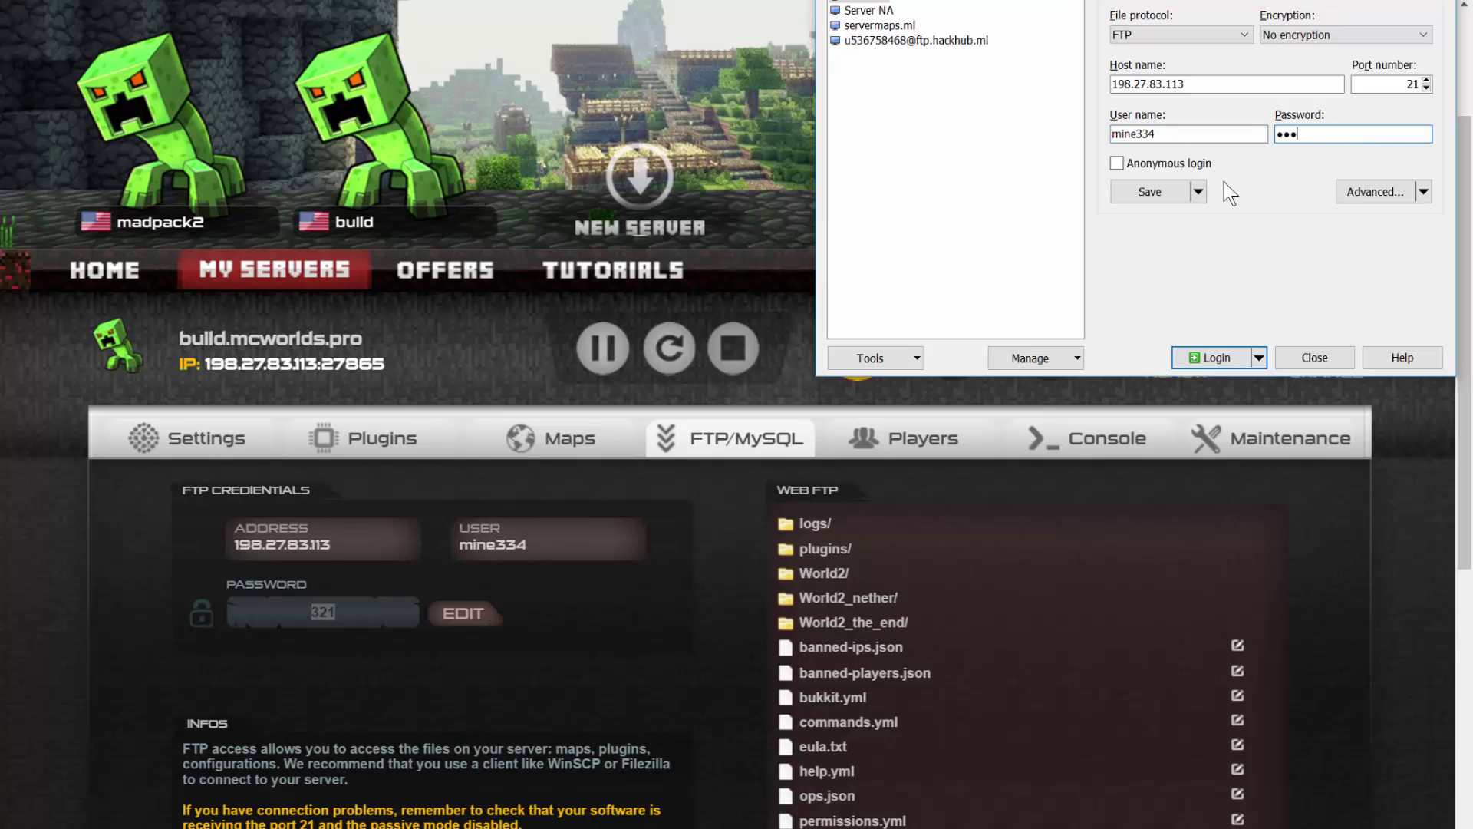
Log in over FTP, browse to /plugins/ABroadcast, and open config.yml for editing.
{"action": "left_click", "coordinate": [1204, 357]}
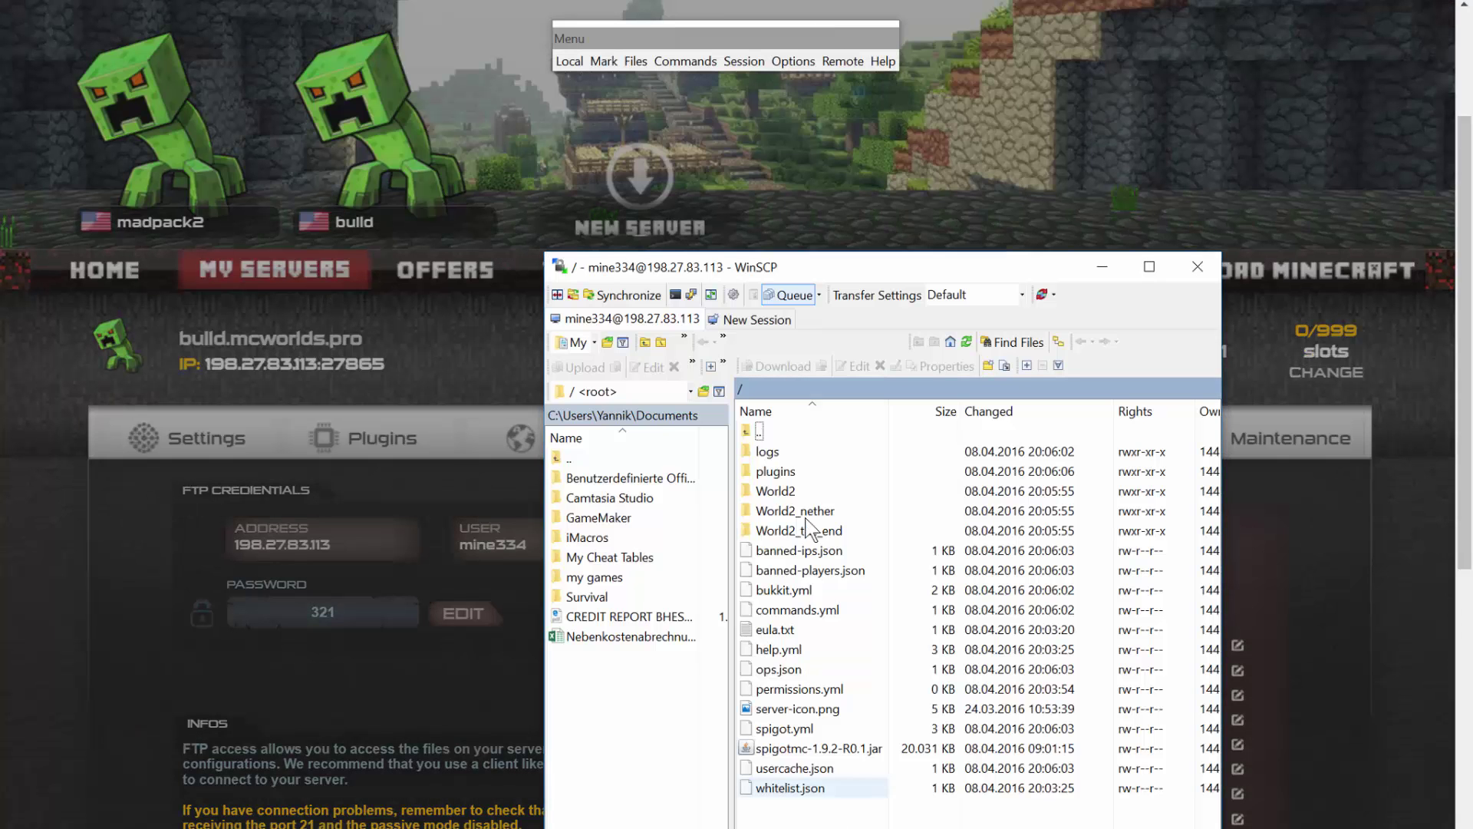
{"action": "left_click_drag", "start_coordinate": [803, 261], "coordinate": [637, 140]}
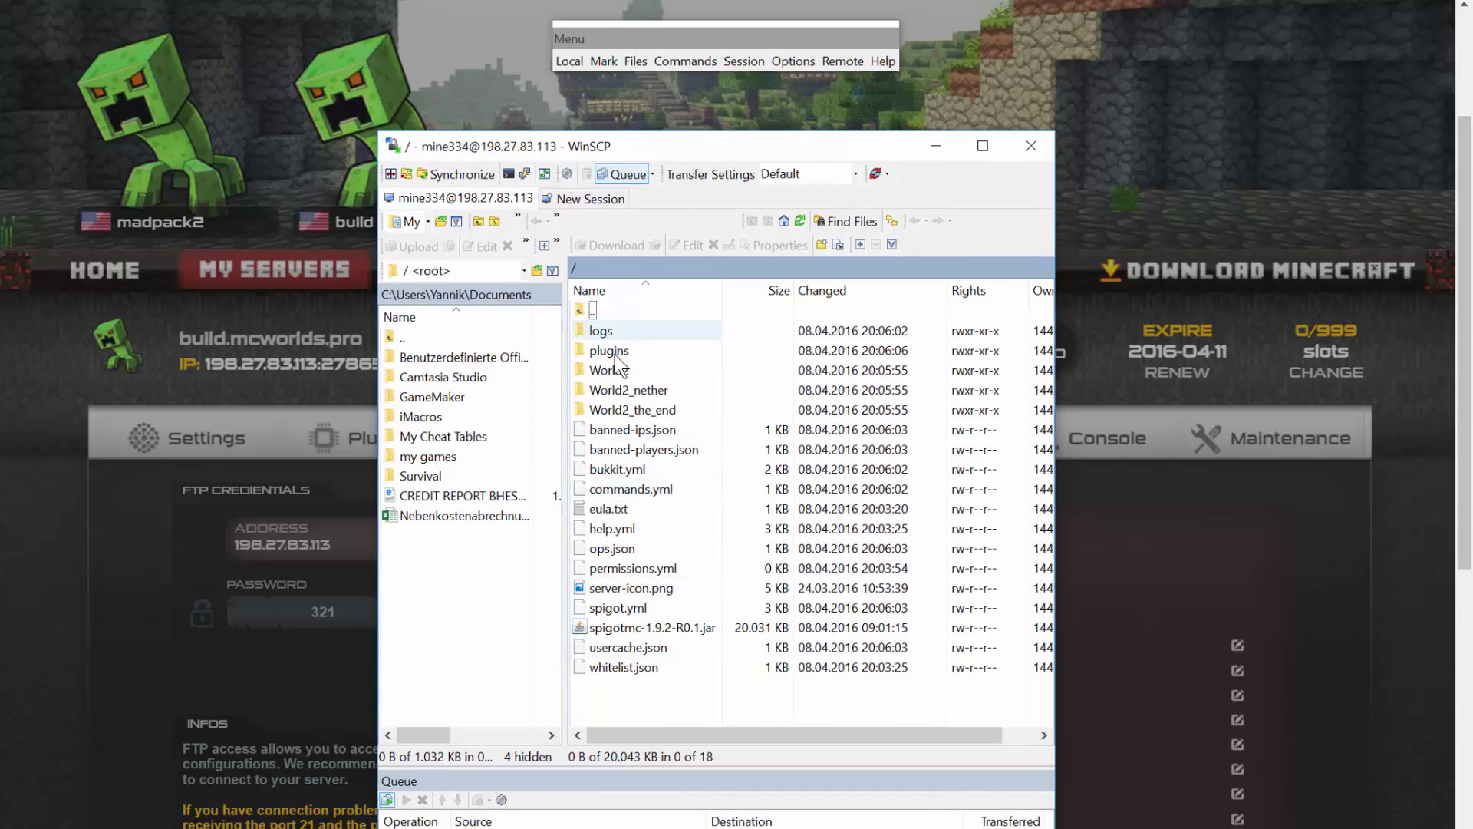
{"action": "left_click", "coordinate": [639, 351]}
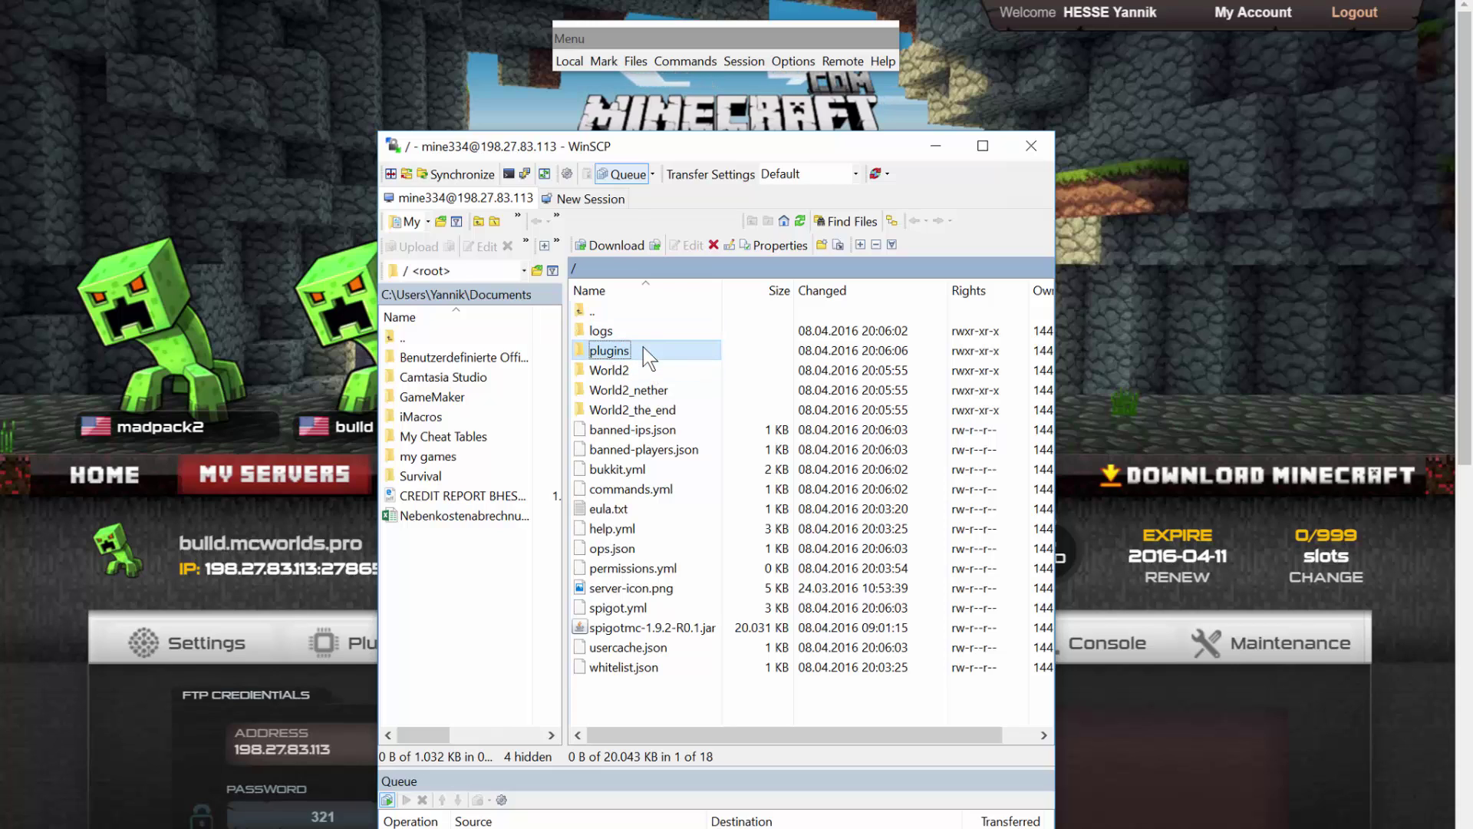
{"action": "double_click", "coordinate": [643, 347]}
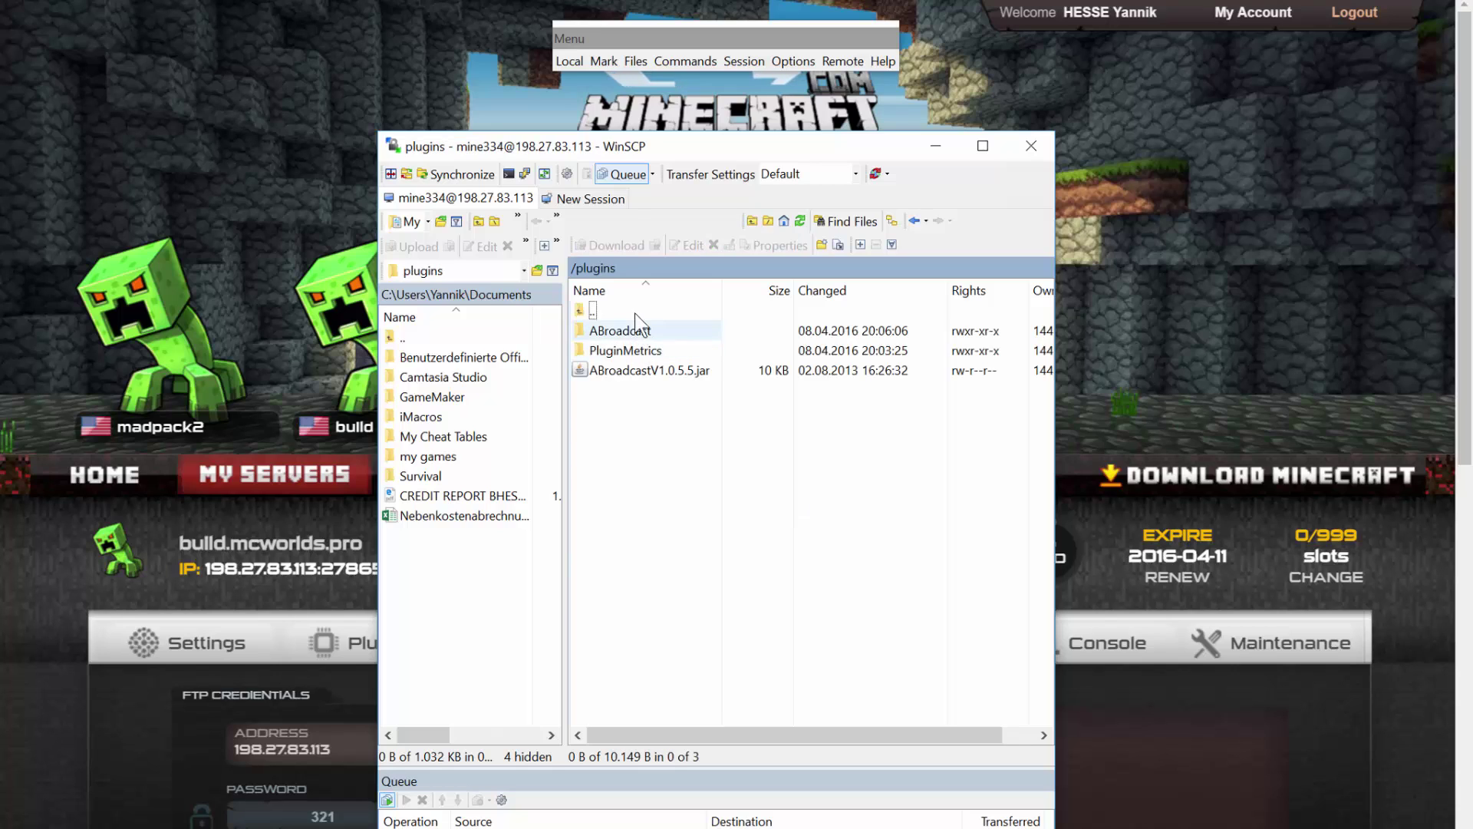
{"action": "left_click", "coordinate": [634, 371]}
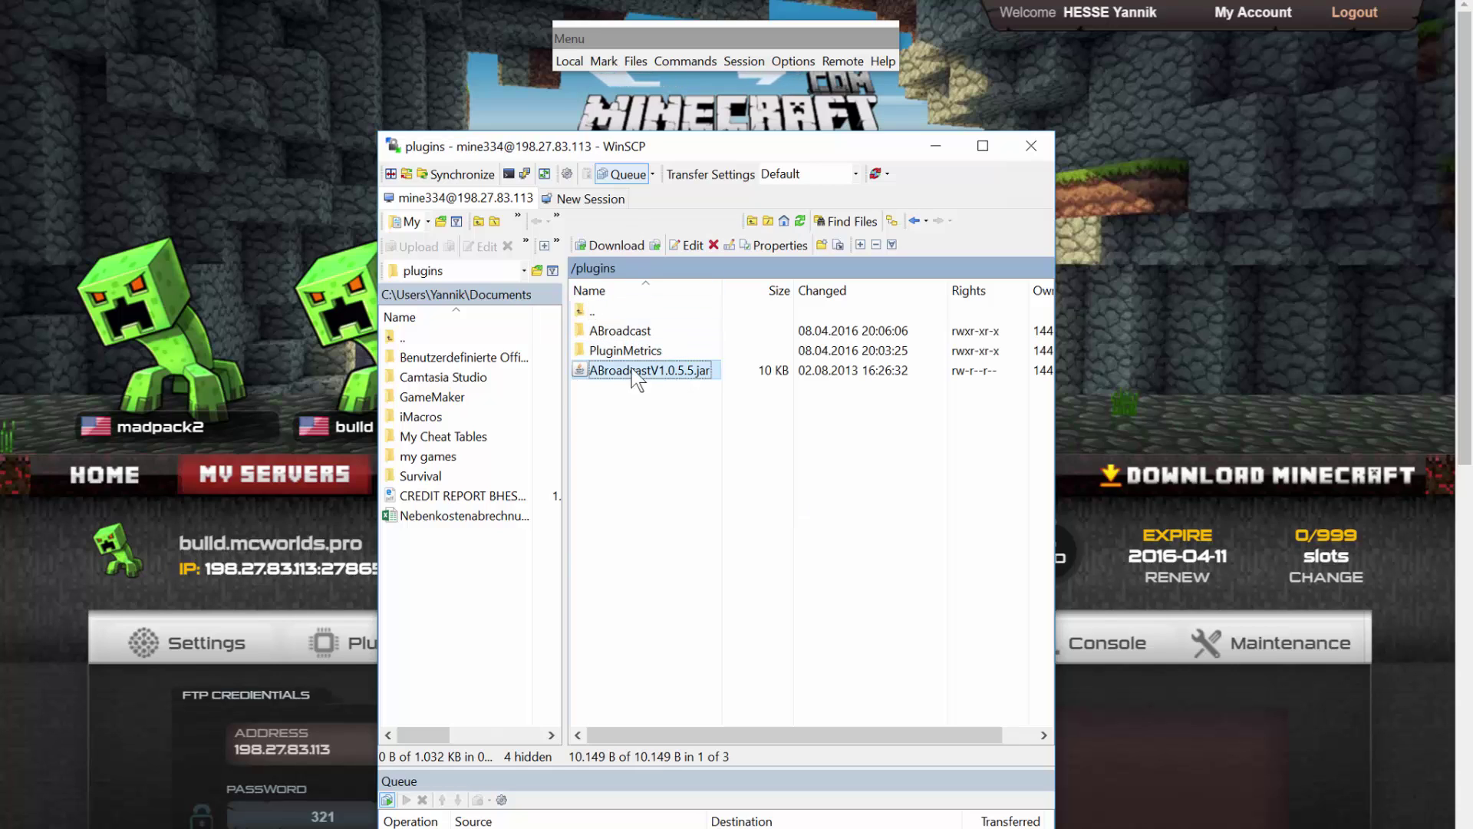
{"action": "left_click", "coordinate": [629, 420]}
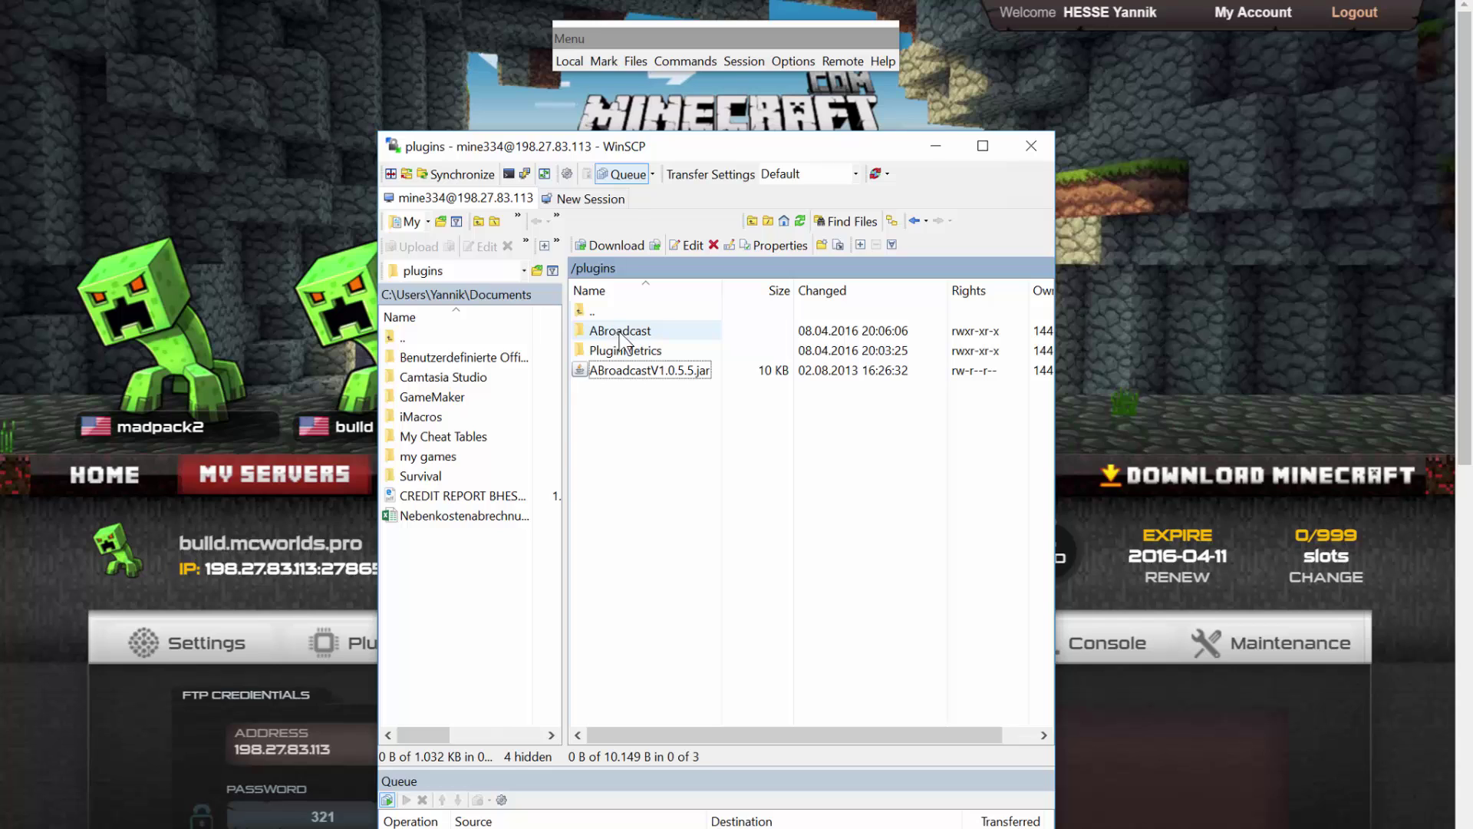
{"action": "double_click", "coordinate": [614, 335]}
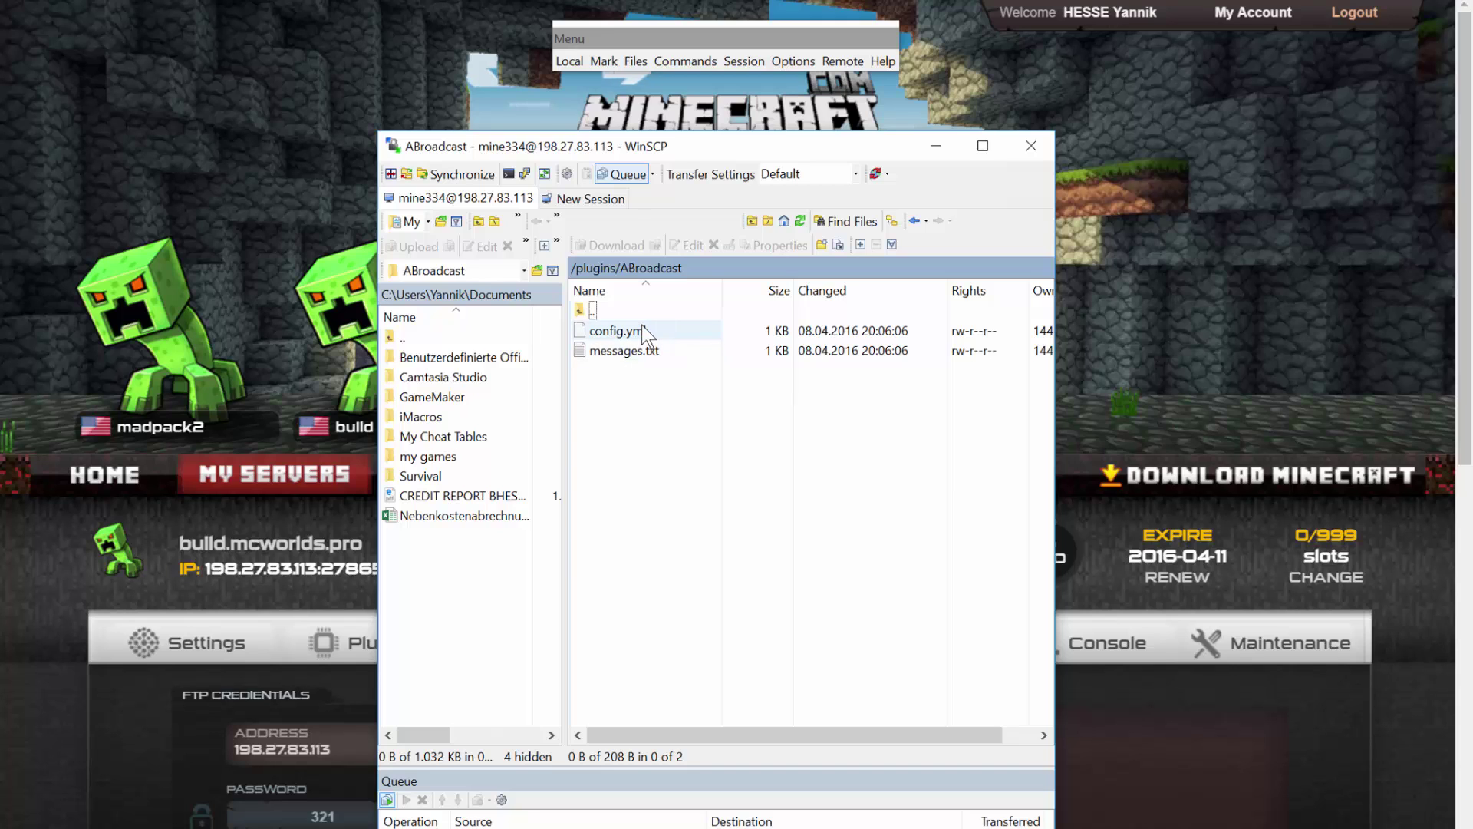
{"action": "double_click", "coordinate": [641, 330]}
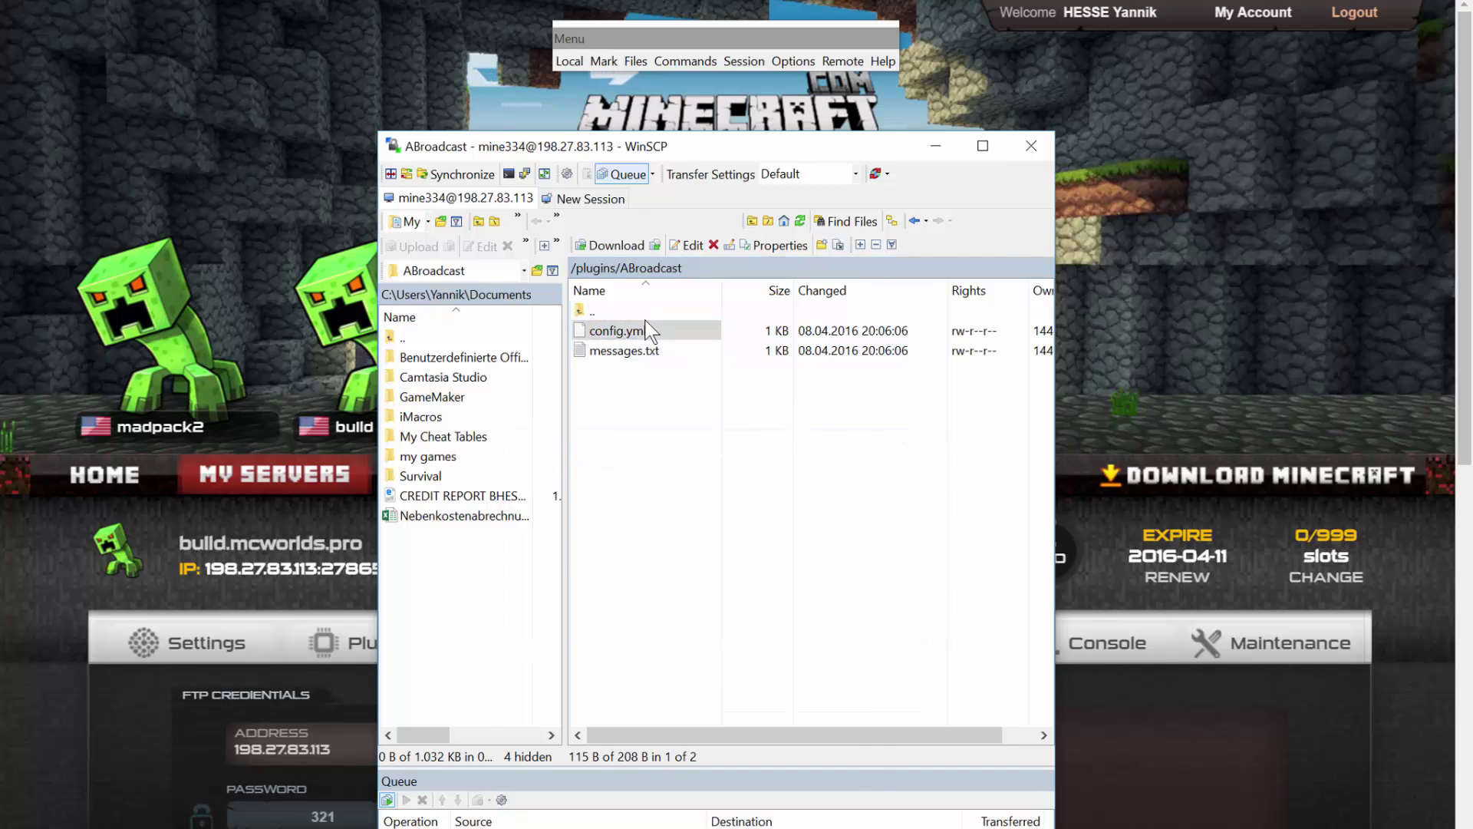
Replace the plugin prefix aBroadcast with MyServer in config.yml.
{"action": "left_click_drag", "start_coordinate": [391, 127], "coordinate": [1010, 89]}
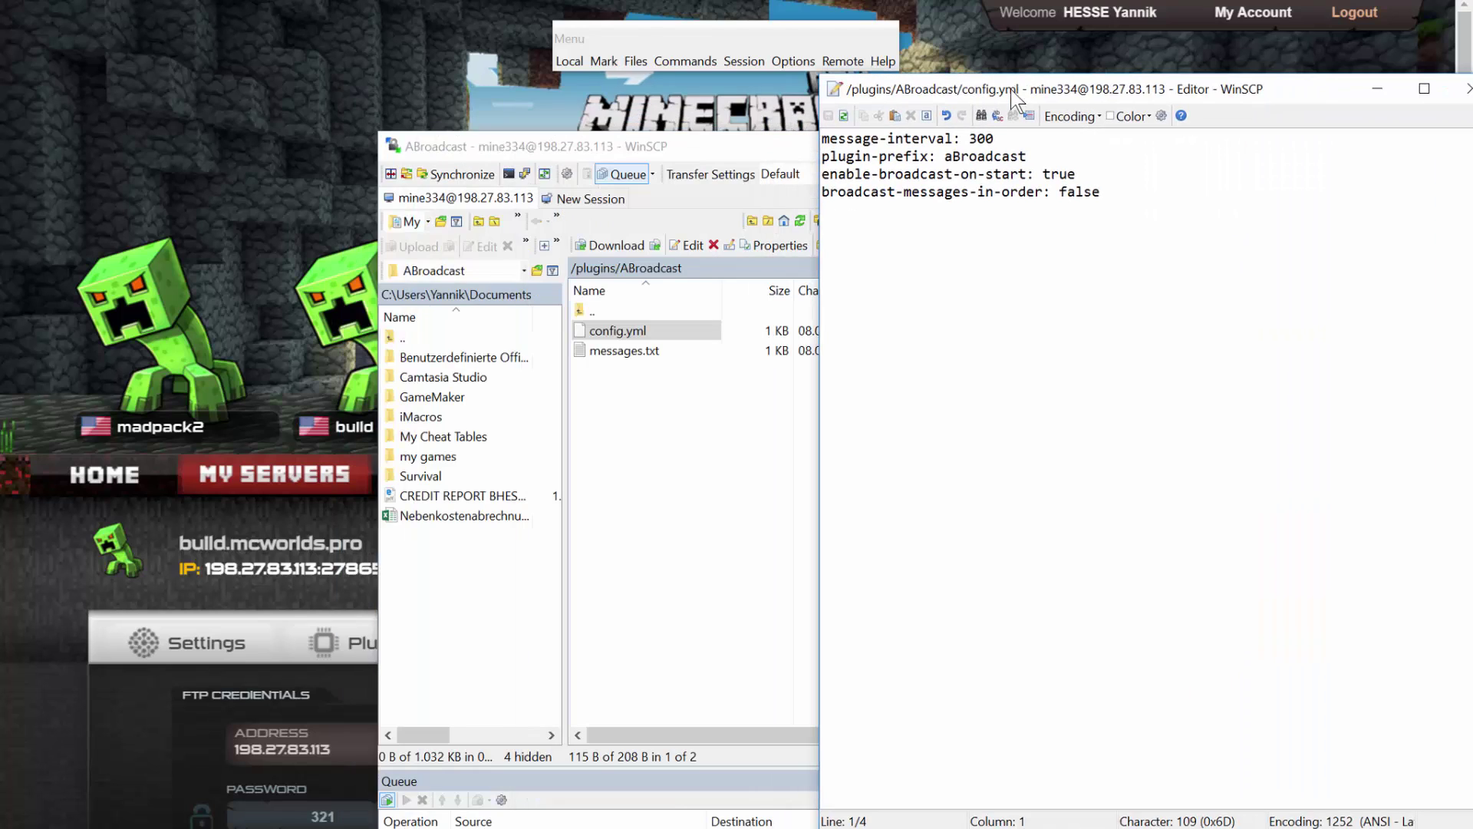
{"action": "double_click", "coordinate": [979, 138]}
{"action": "left_click", "coordinate": [952, 155]}
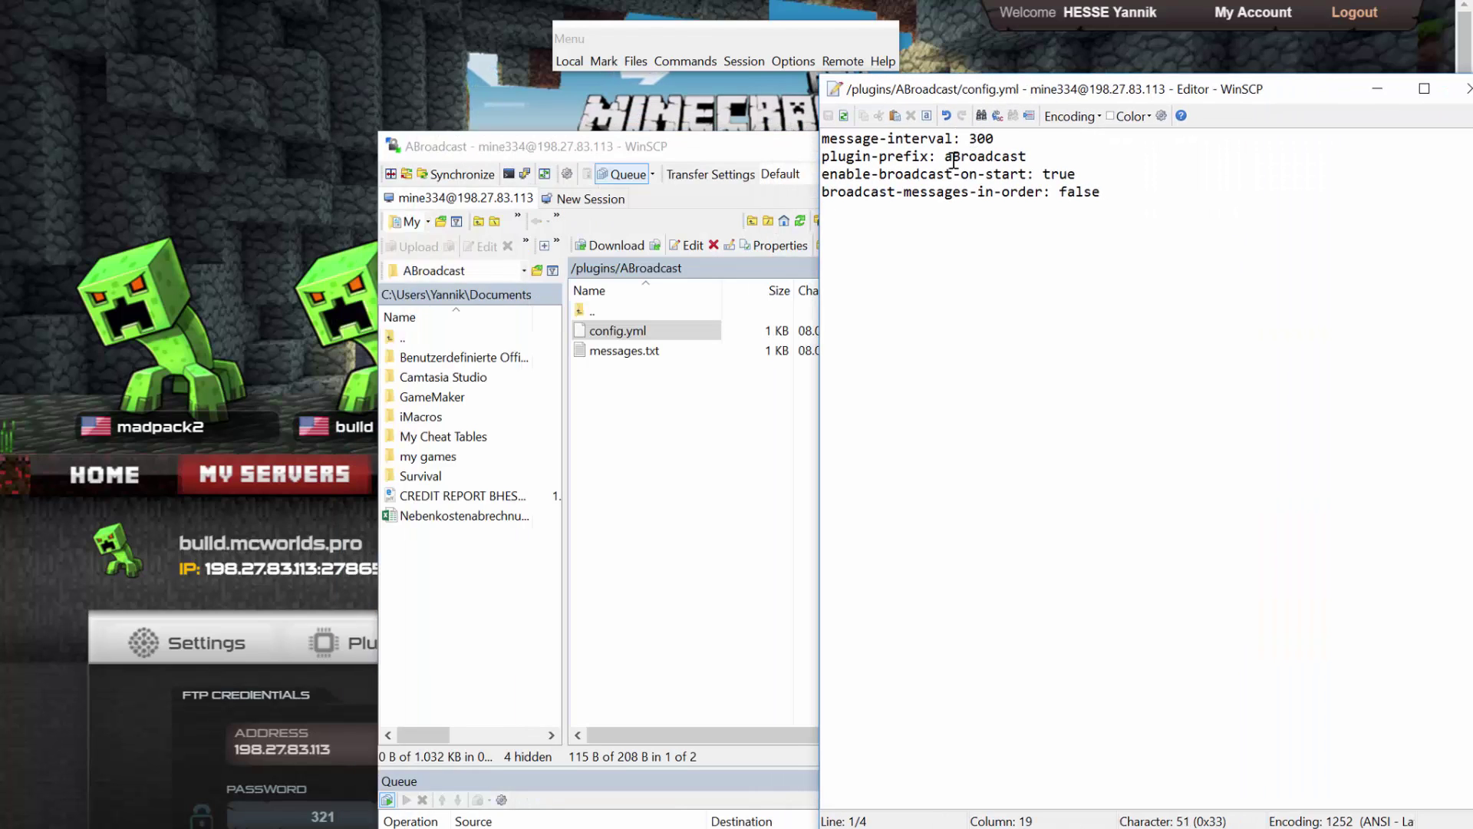
{"action": "left_click_drag", "start_coordinate": [1046, 156], "coordinate": [950, 156]}
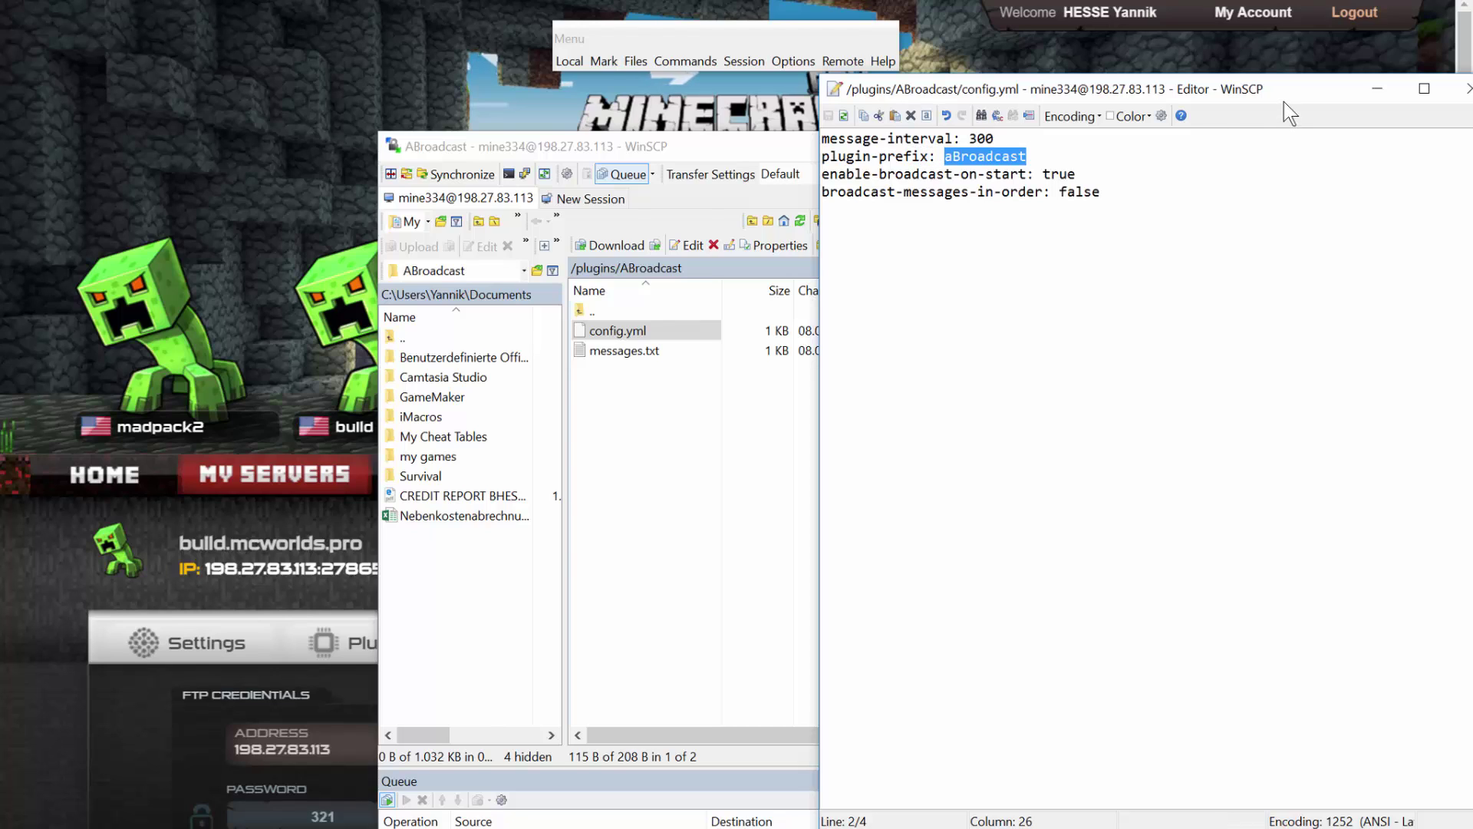
{"action": "type", "text": "M"}
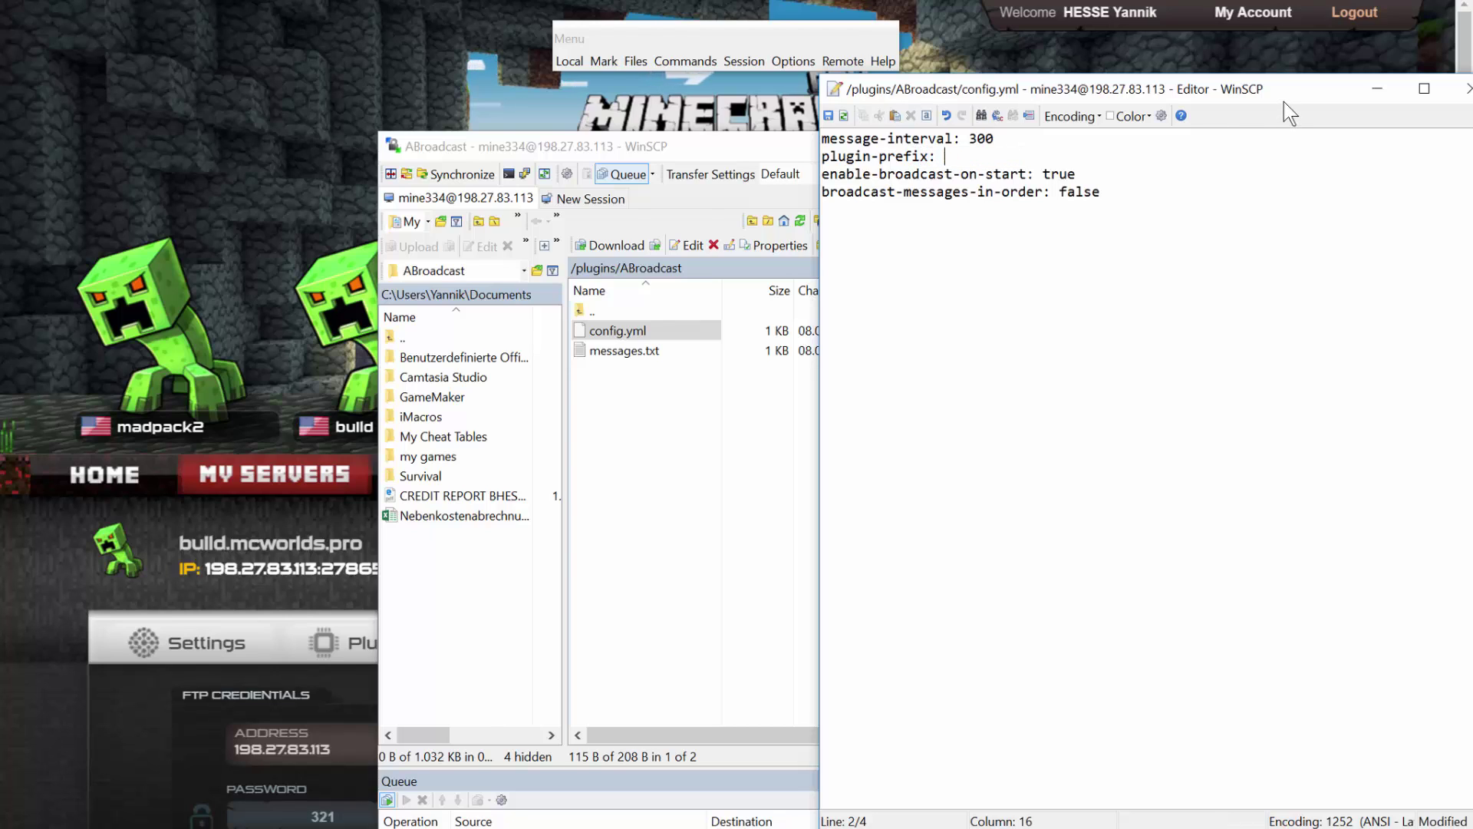
{"action": "type", "text": "yS"}
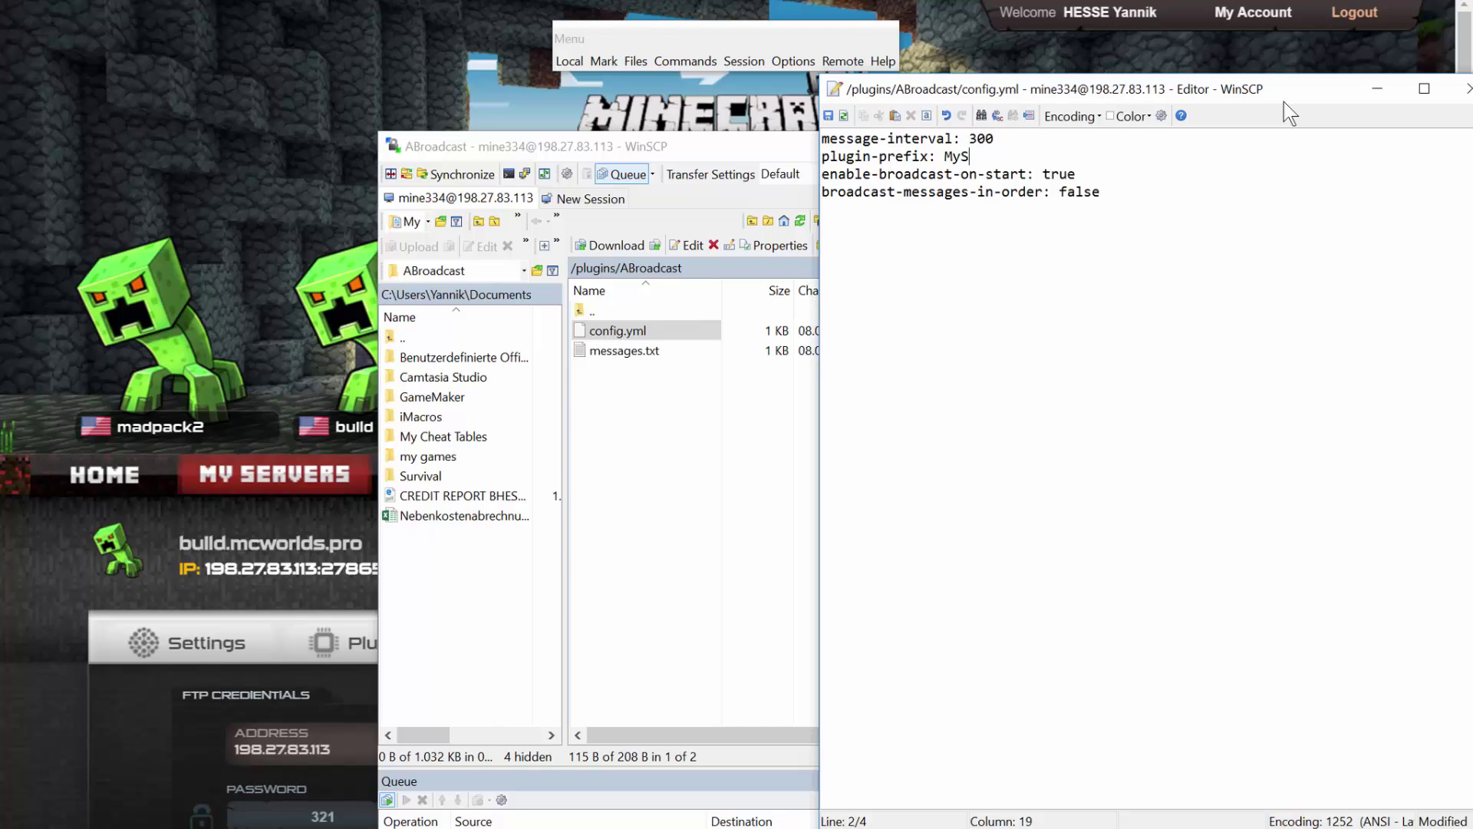
{"action": "type", "text": "erver"}
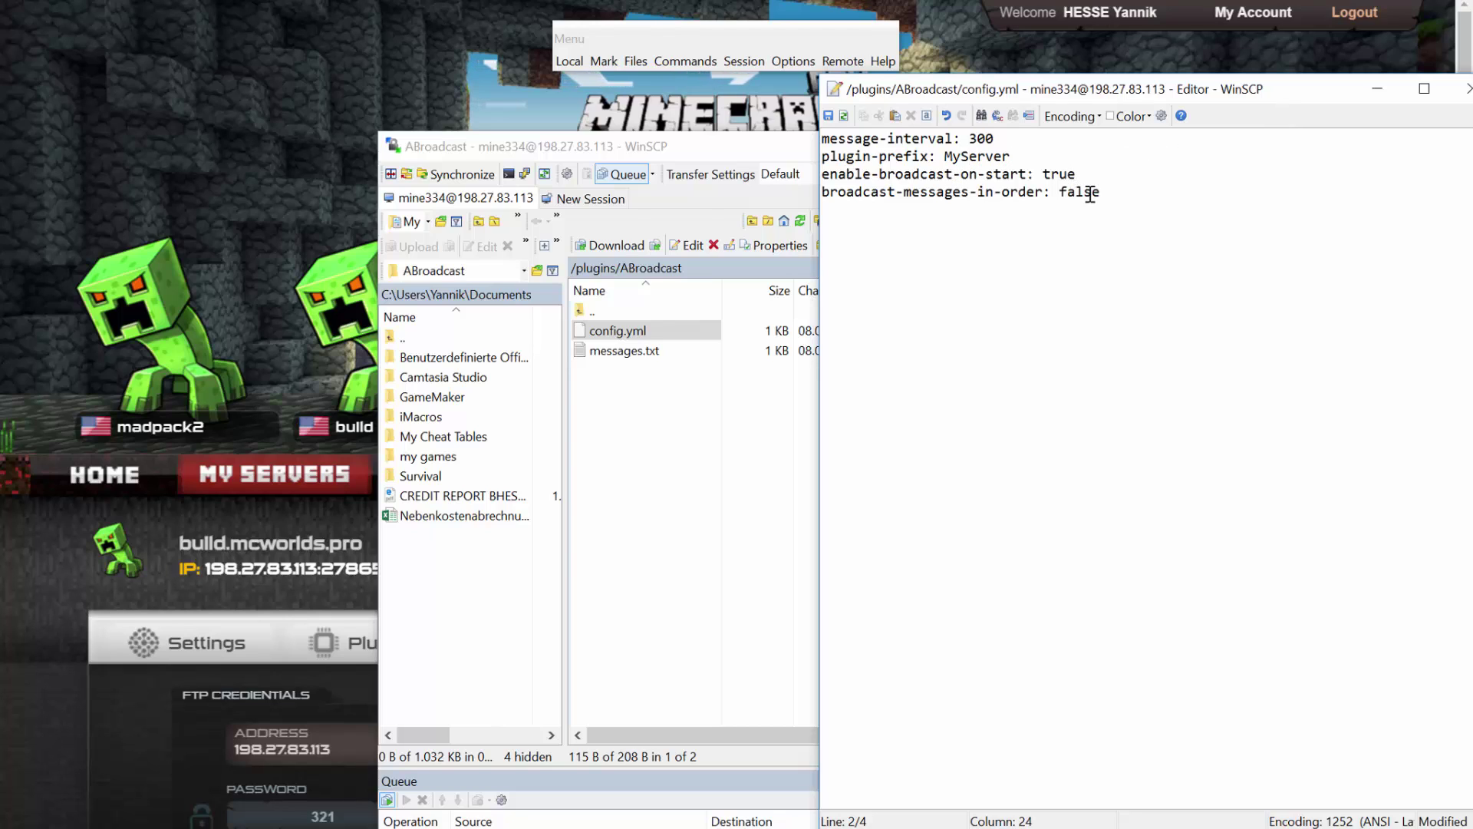
Change the message interval from 300 to 30, save config.yml, and close the editor.
{"action": "double_click", "coordinate": [1091, 194]}
{"action": "left_click", "coordinate": [982, 138]}
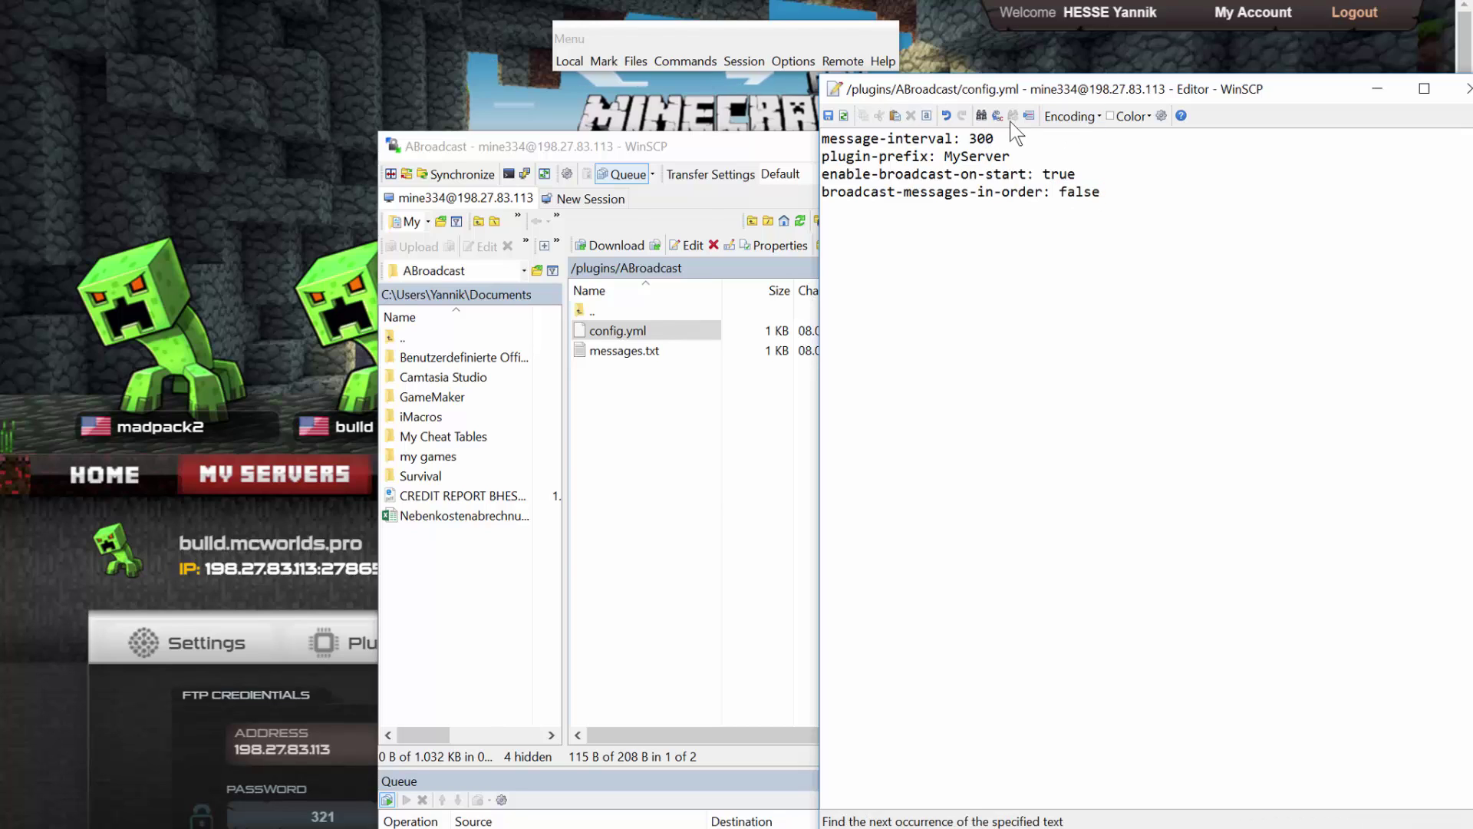
{"action": "key", "text": "BackSpace"}
{"action": "type", "text": "1"}
{"action": "key", "text": "BackSpace"}
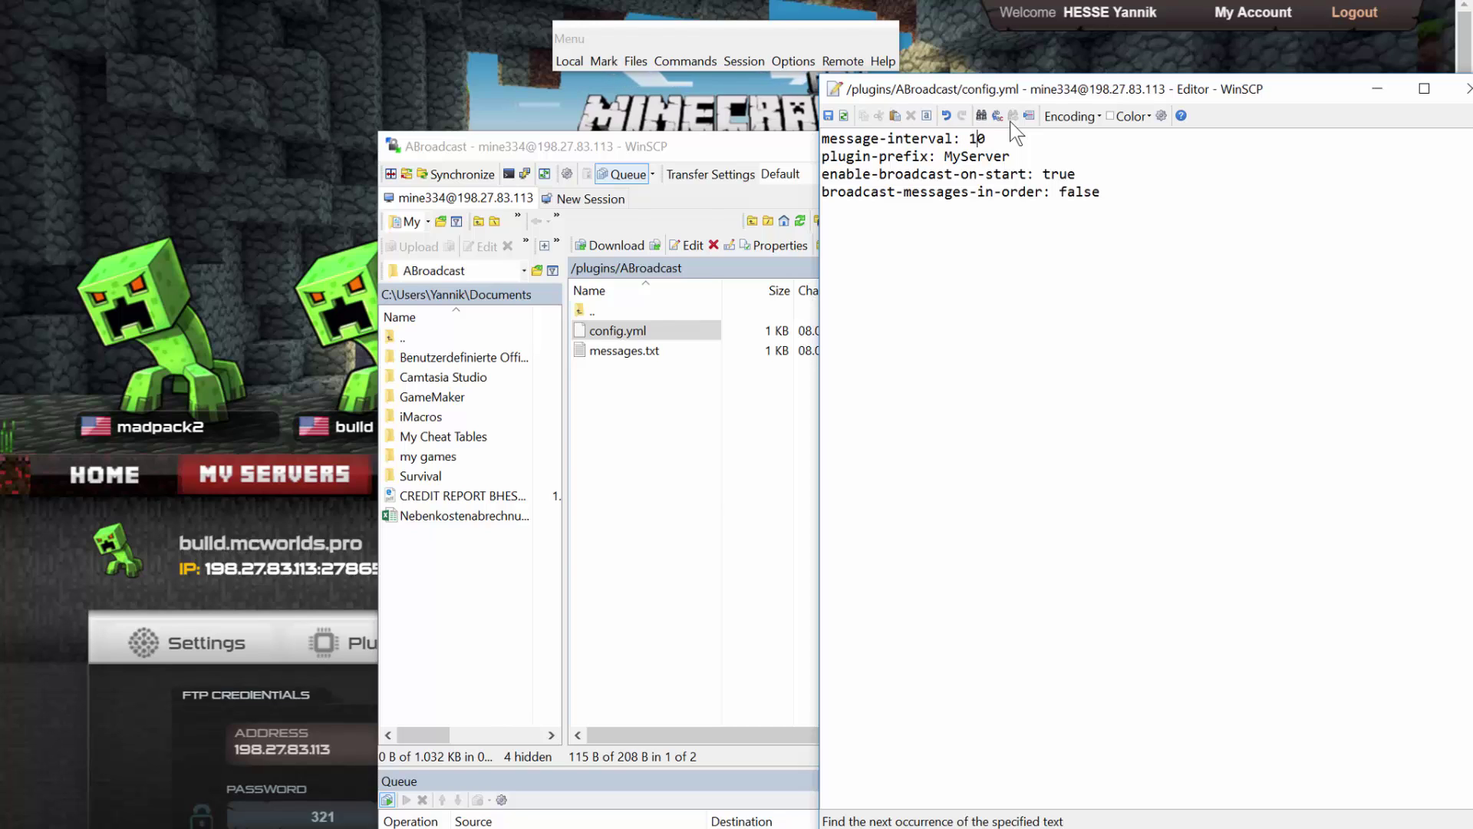
{"action": "type", "text": "3"}
{"action": "key", "text": "ctrl+s"}
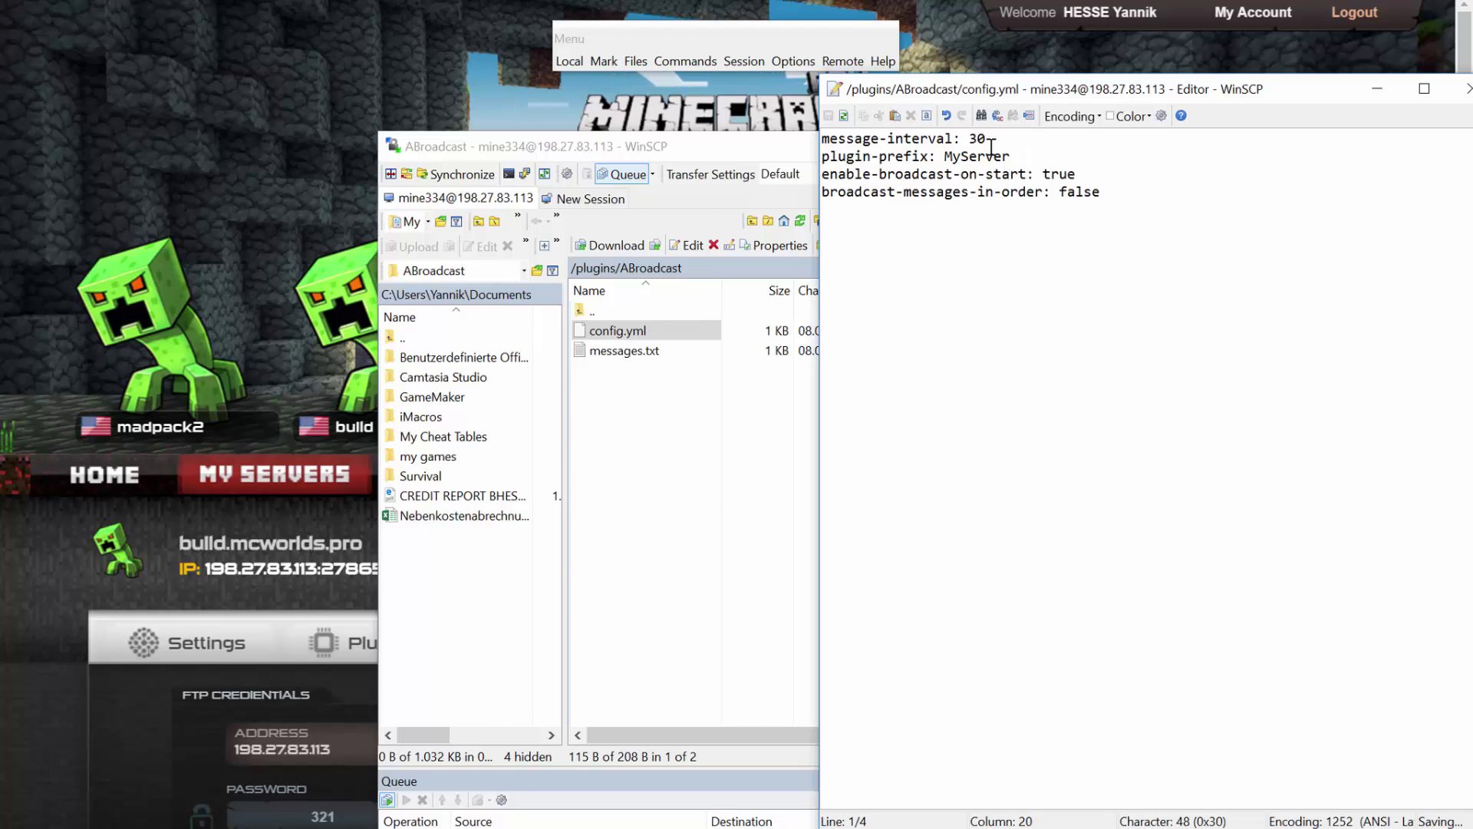
{"action": "left_click_drag", "start_coordinate": [1152, 99], "coordinate": [661, 119]}
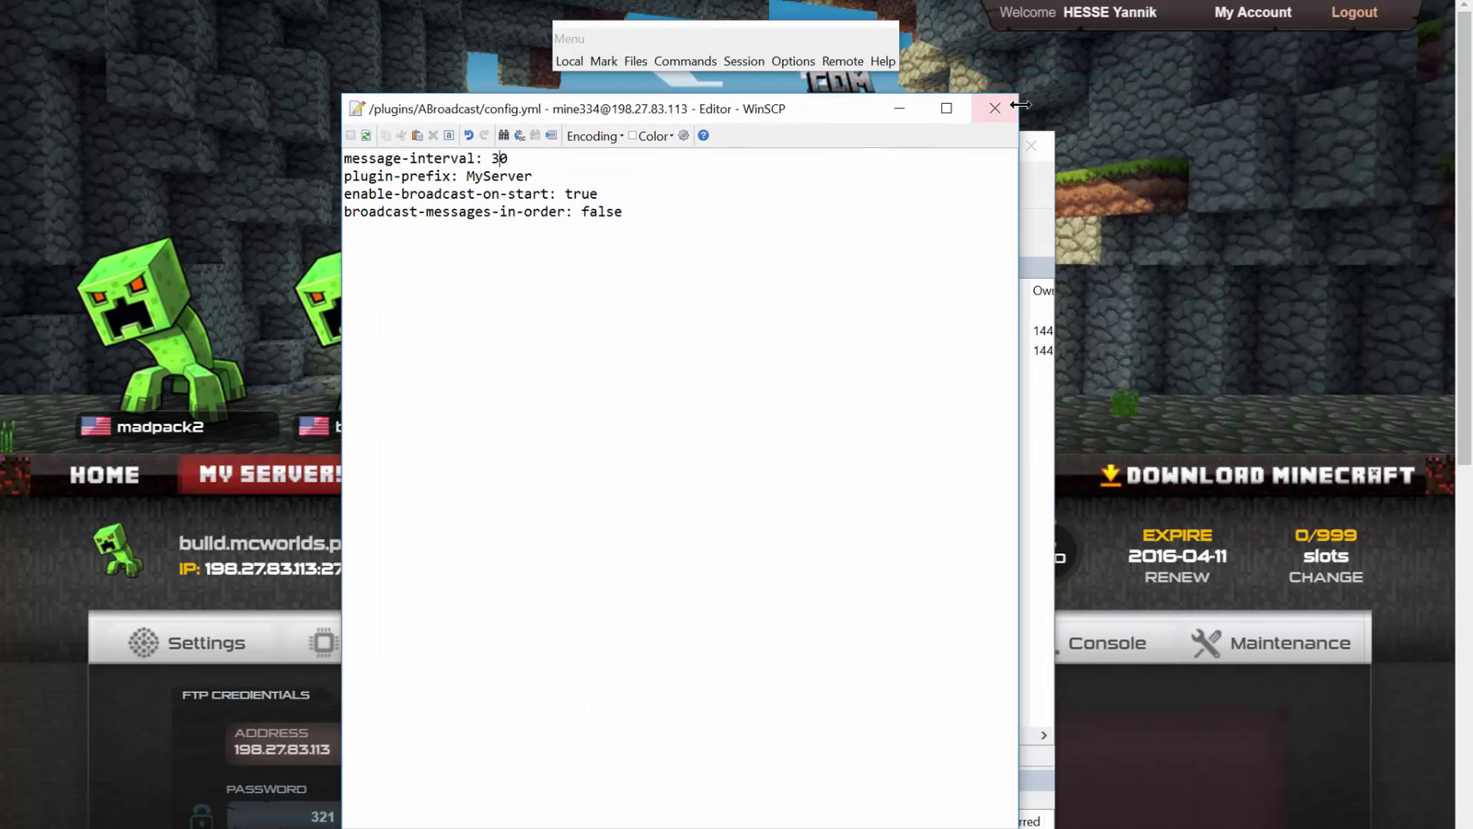
{"action": "left_click", "coordinate": [993, 111]}
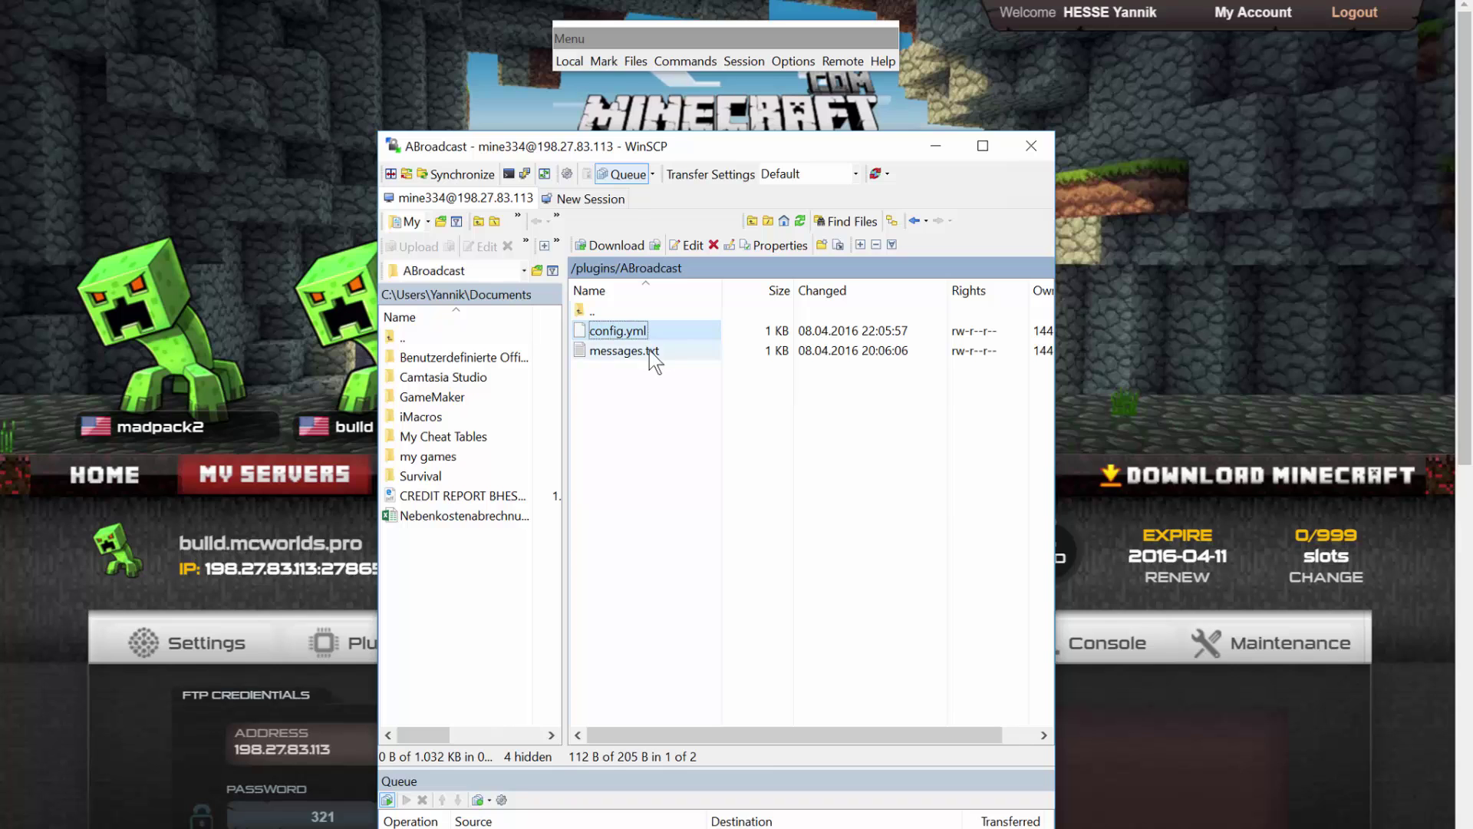
Append the lines 'HI Test' and 'Does This Work?' to messages.txt, then save and close it.
{"action": "double_click", "coordinate": [653, 351]}
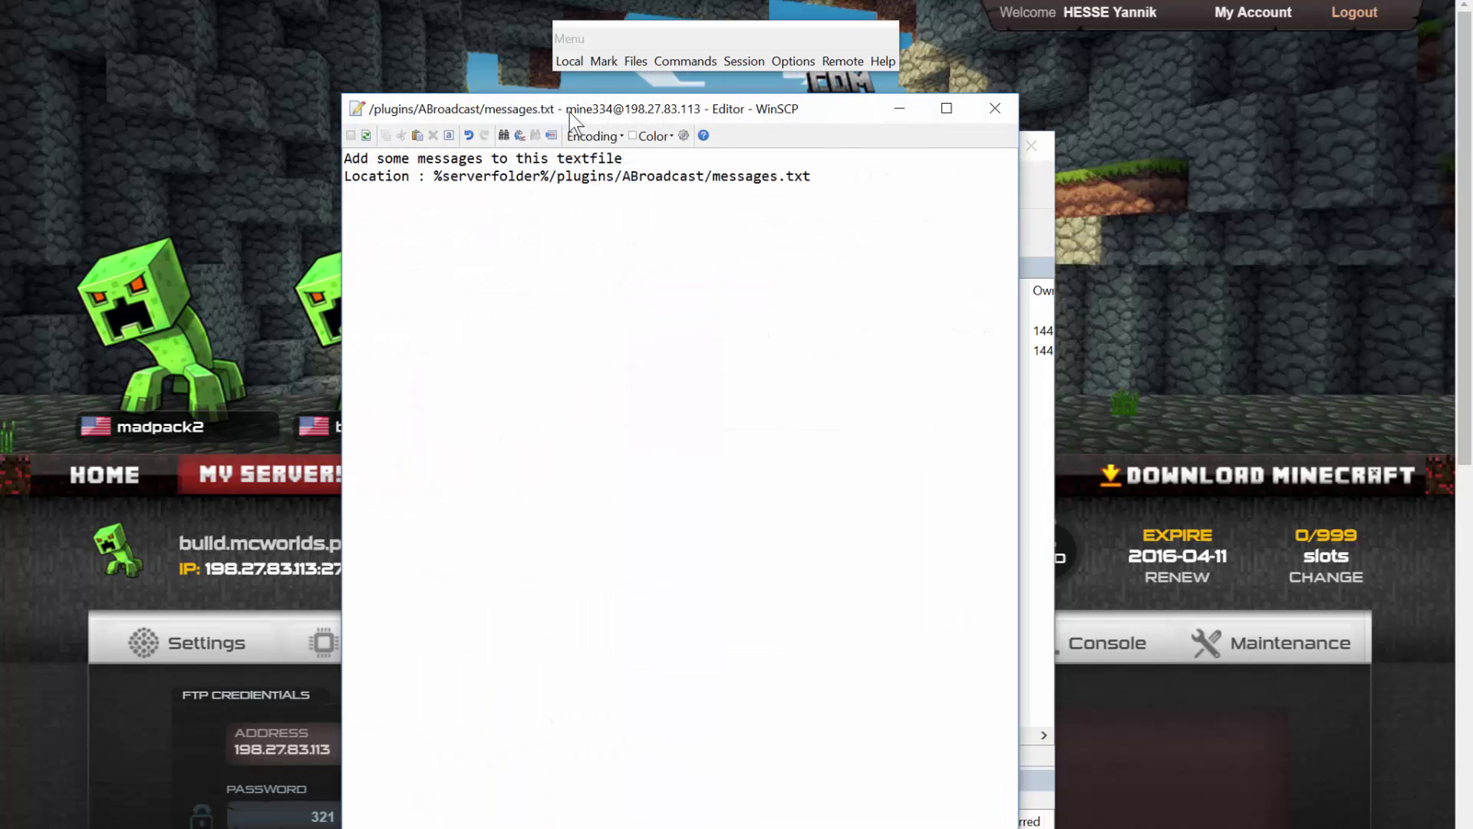
{"action": "left_click_drag", "start_coordinate": [570, 112], "coordinate": [955, 112]}
{"action": "left_click", "coordinate": [1223, 178]}
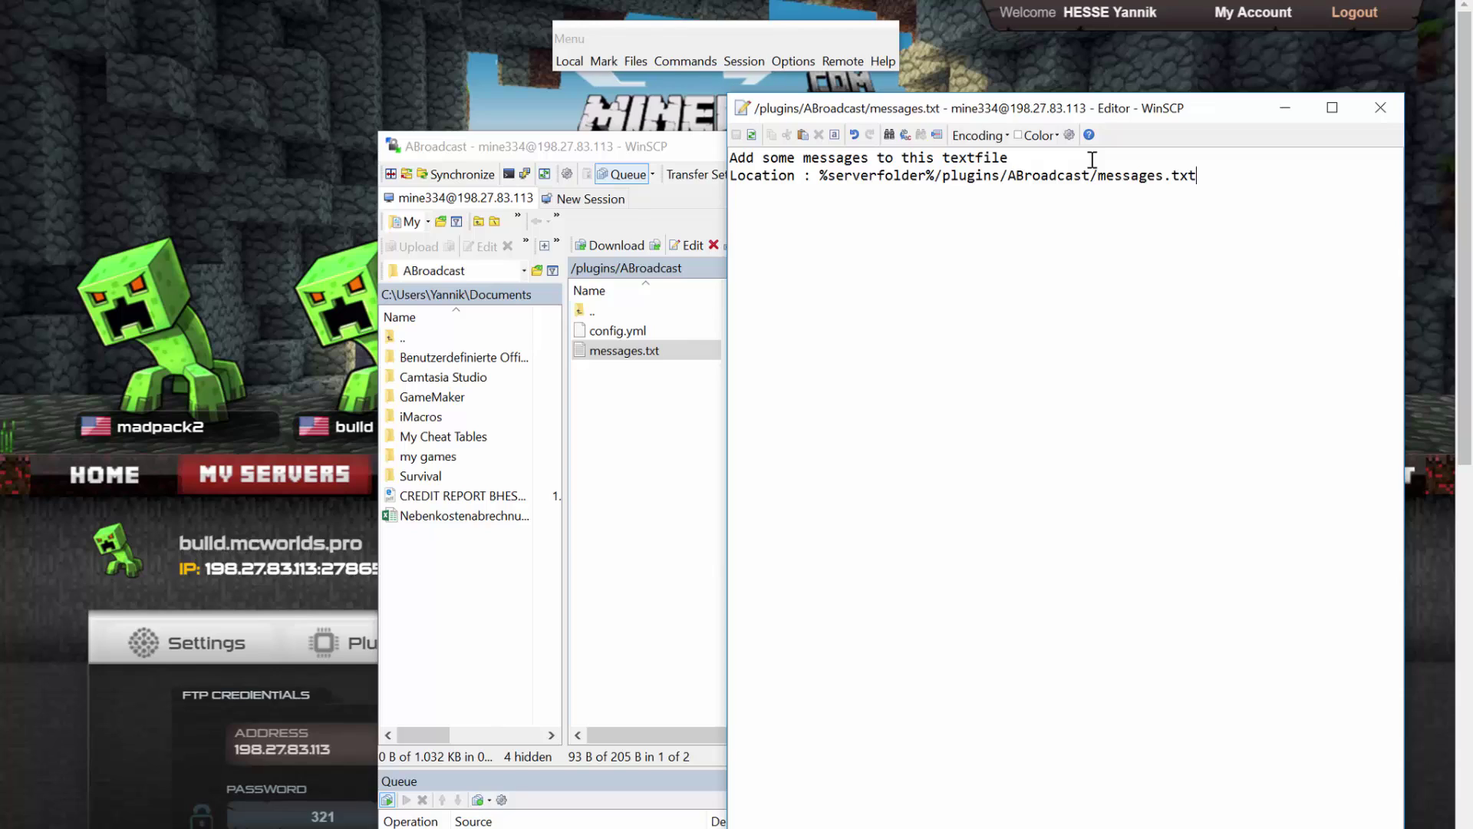
{"action": "key", "text": "Return"}
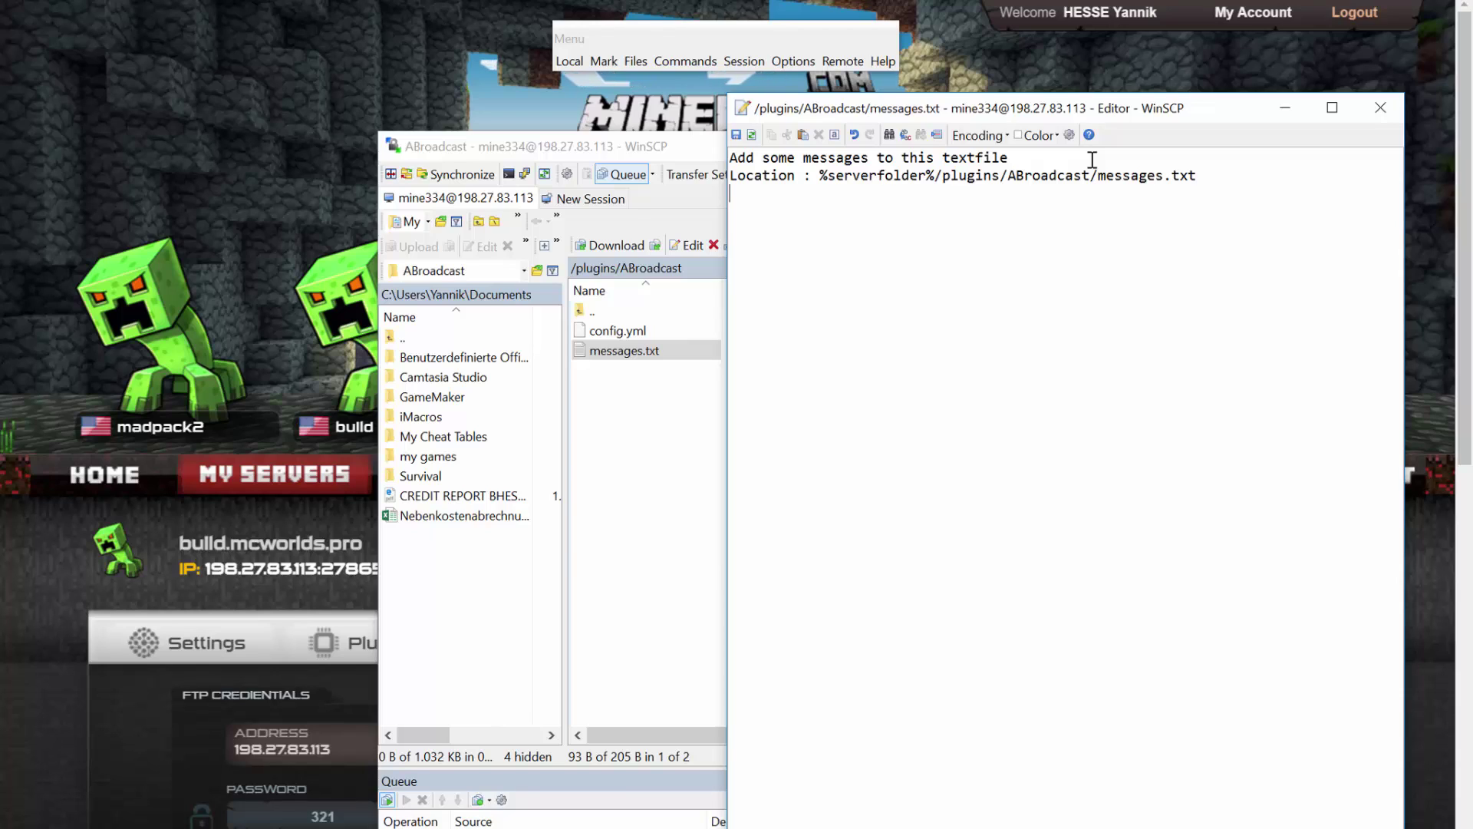
{"action": "type", "text": "HI "}
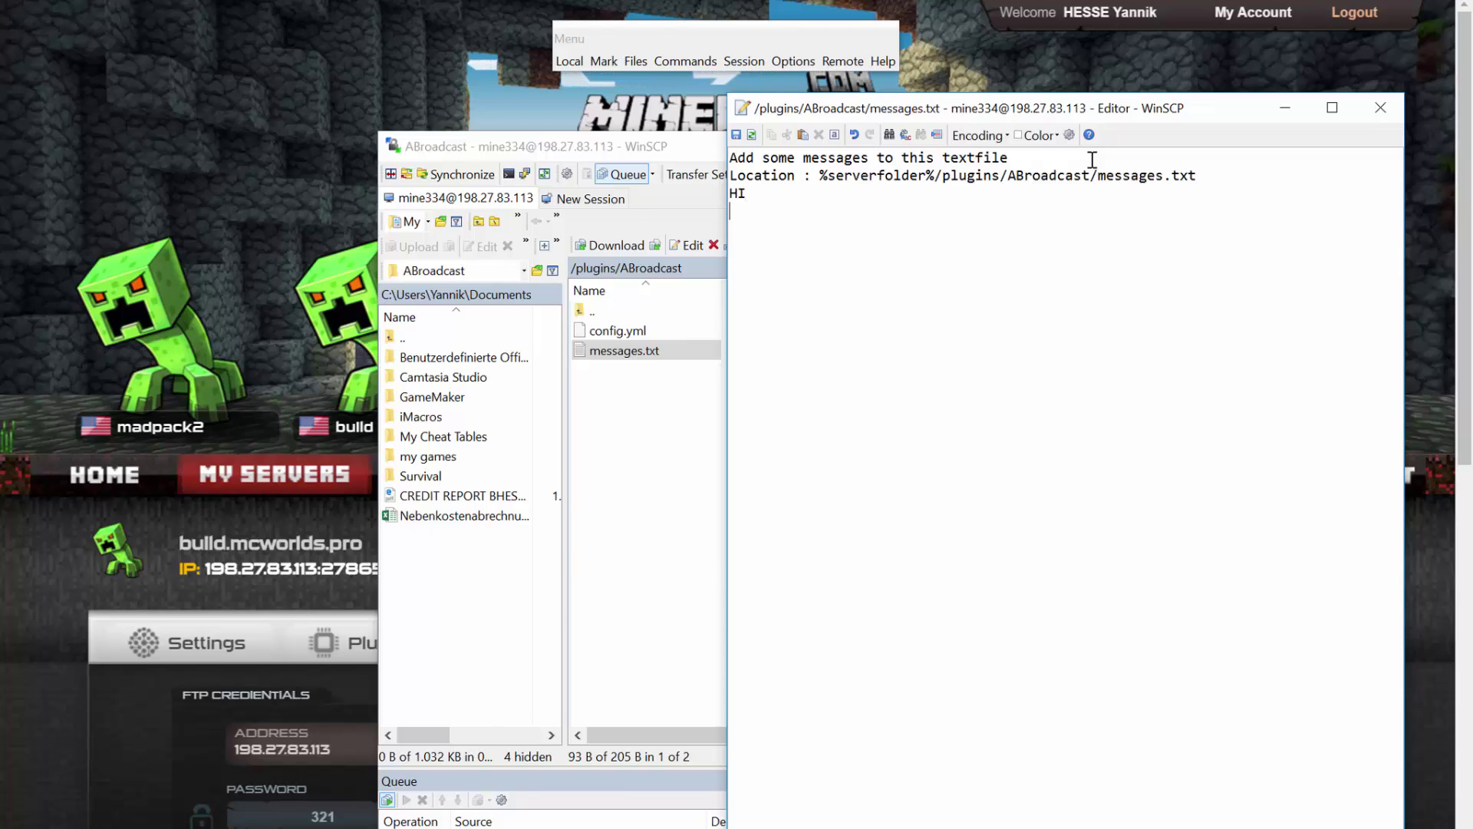
{"action": "type", "text": "Test"}
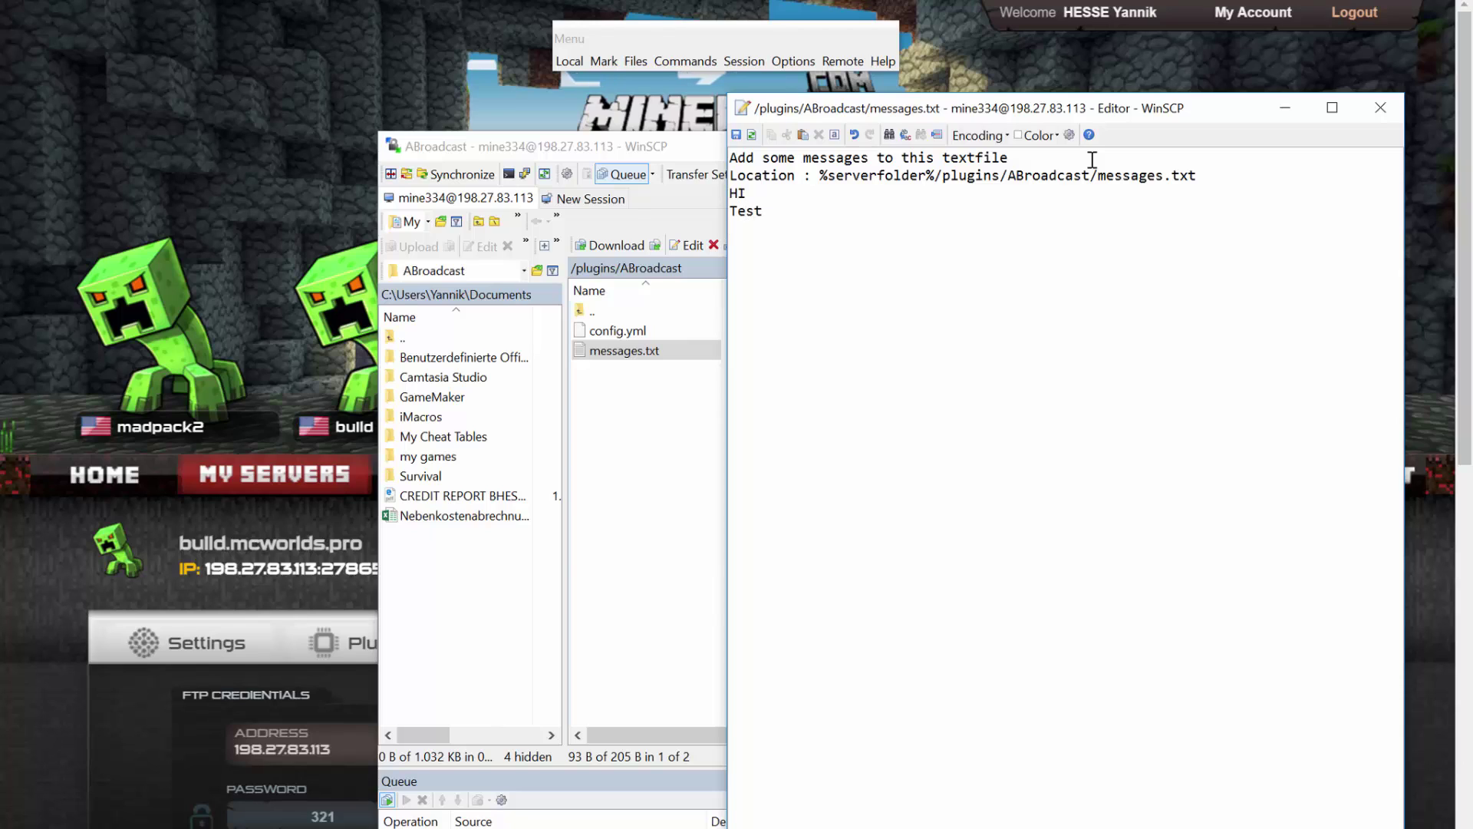
{"action": "key", "text": "Return"}
{"action": "type", "text": "Does This "}
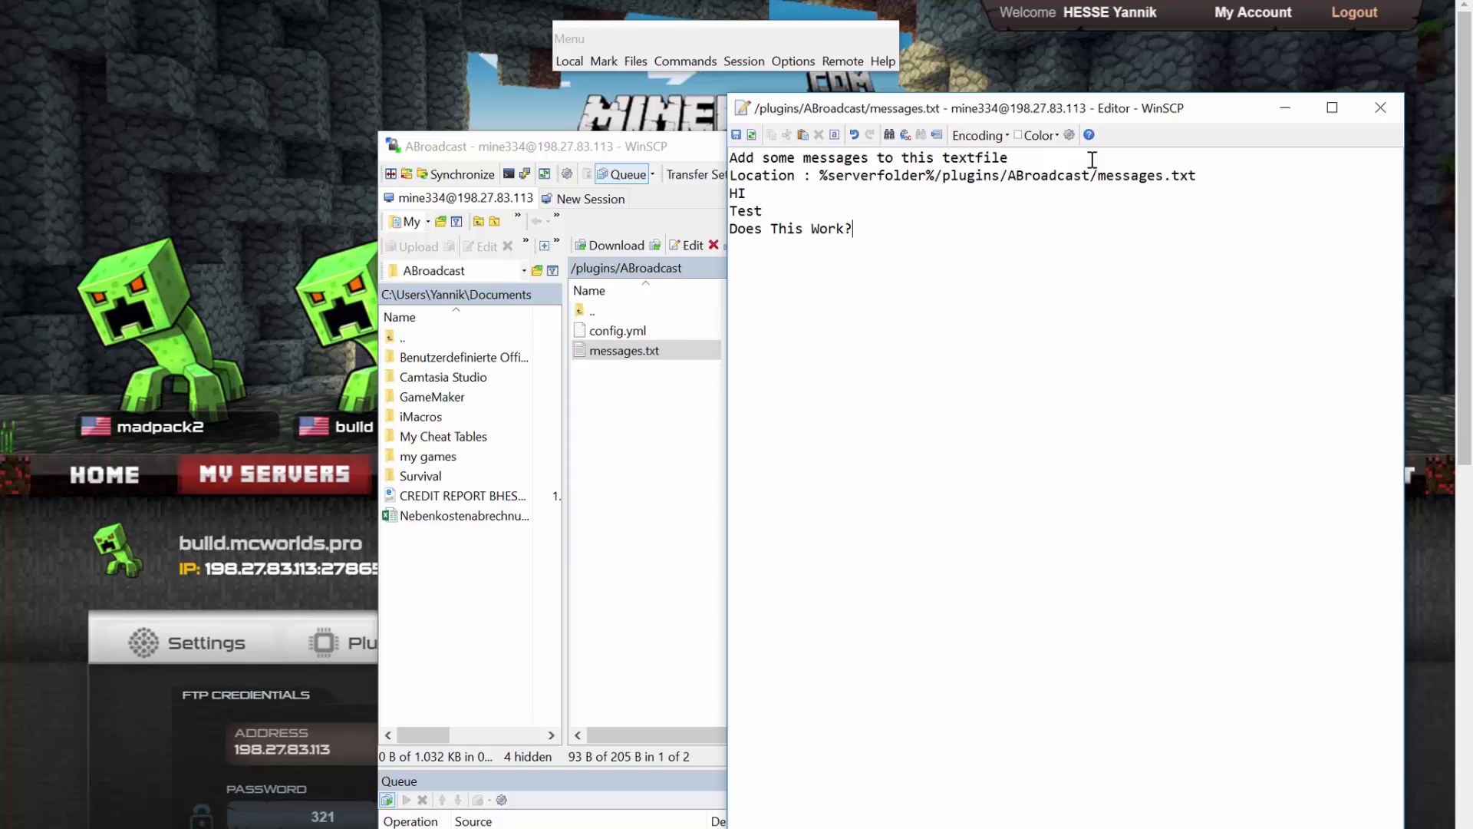
{"action": "type", "text": "Work?"}
{"action": "key", "text": "ctrl+s"}
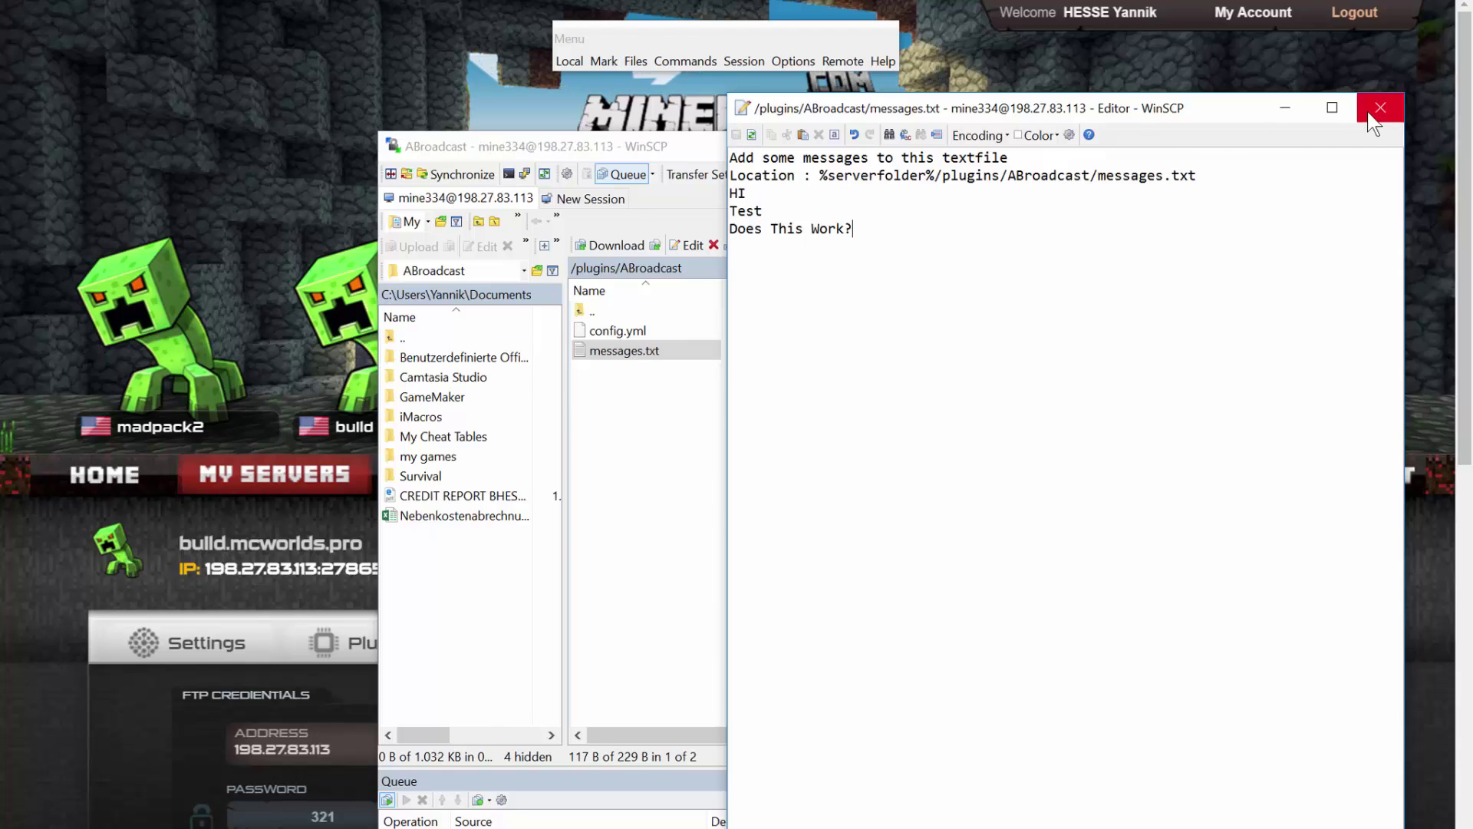
{"action": "left_click", "coordinate": [1380, 113]}
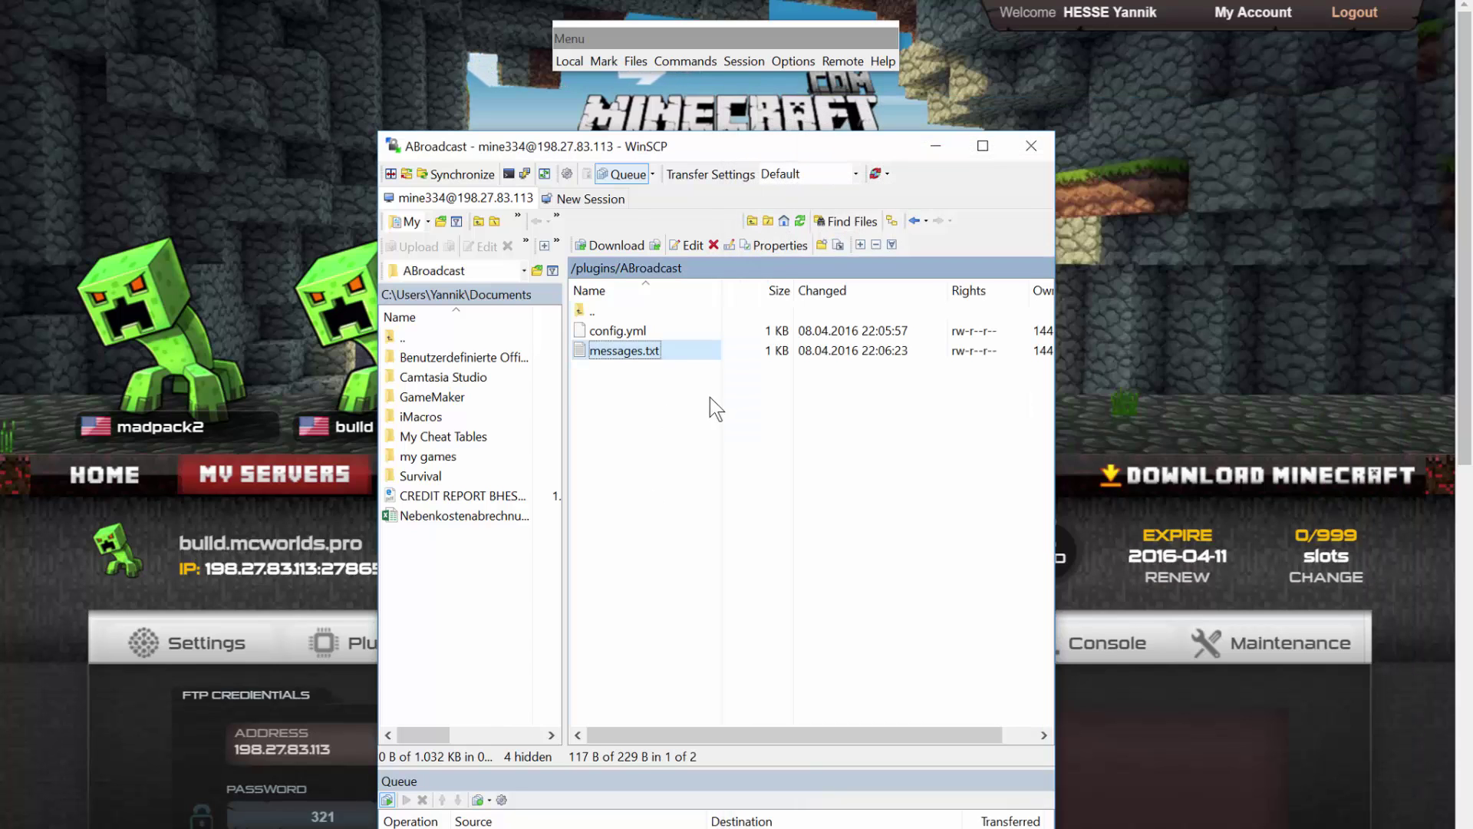
{"action": "left_click", "coordinate": [666, 407]}
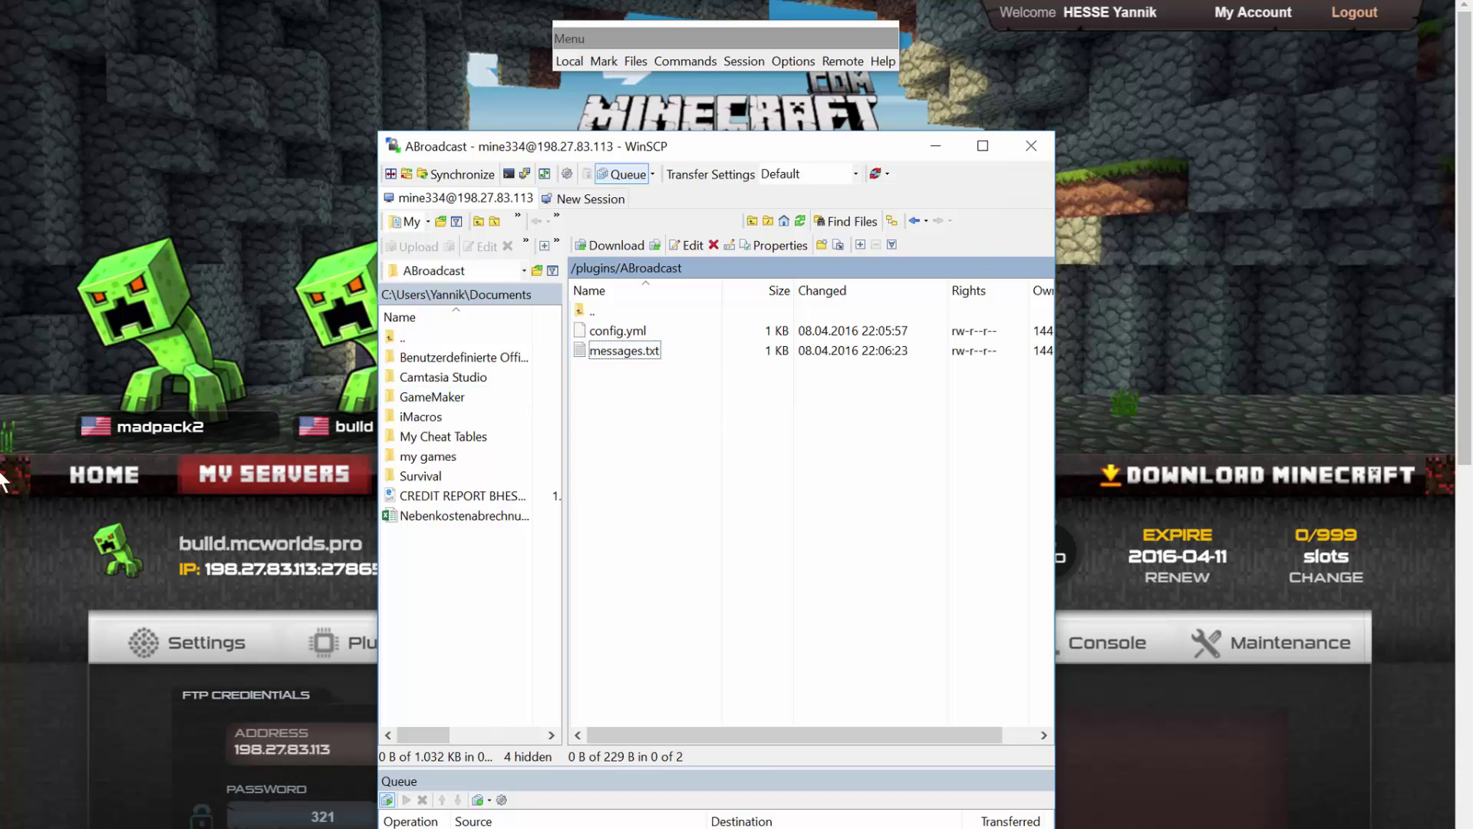
Start the build server from the panel and bring up the Minecraft 1.9.2 window.
{"action": "left_click", "coordinate": [5, 525]}
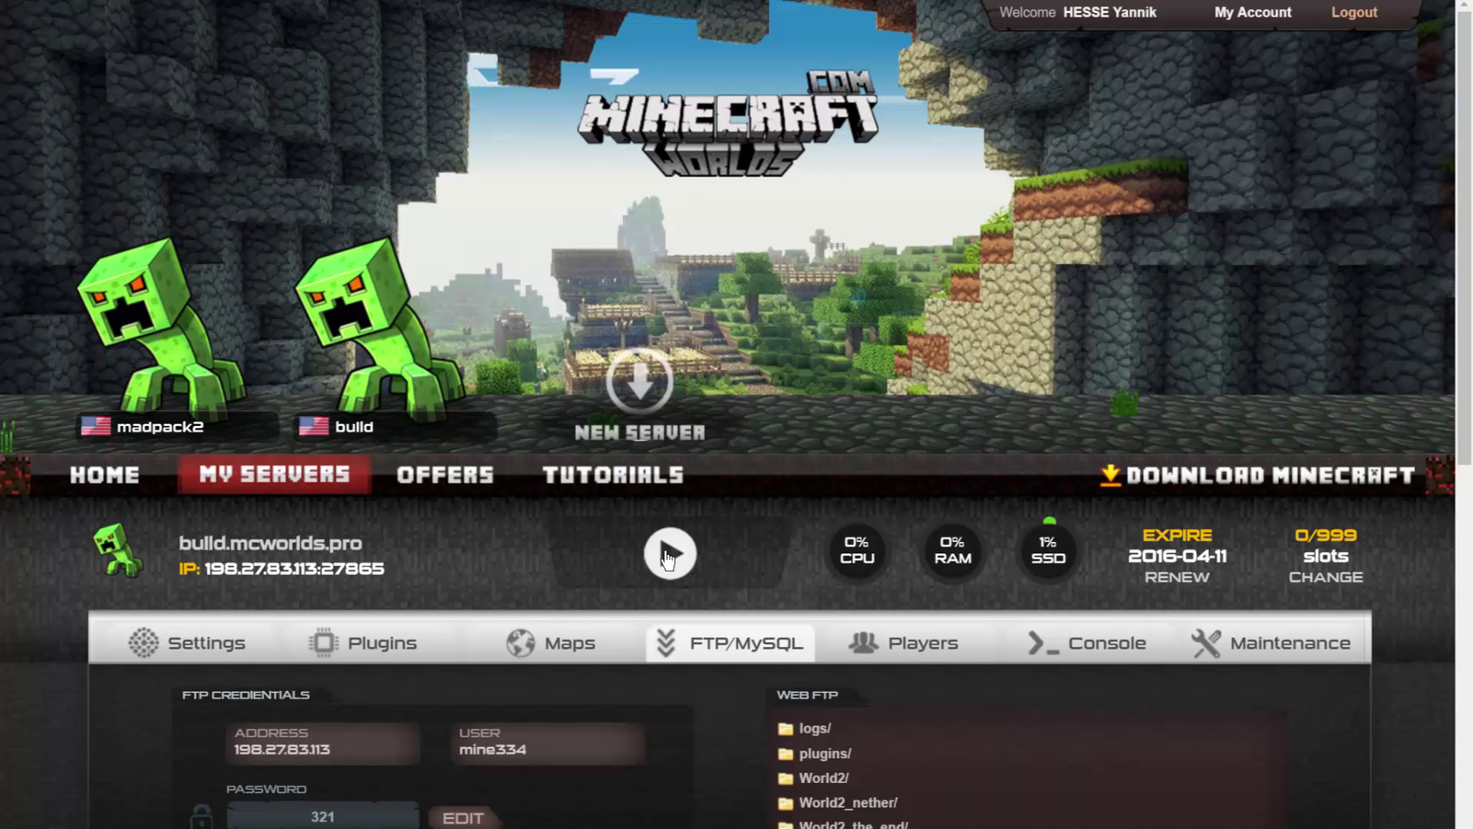
{"action": "left_click", "coordinate": [666, 556]}
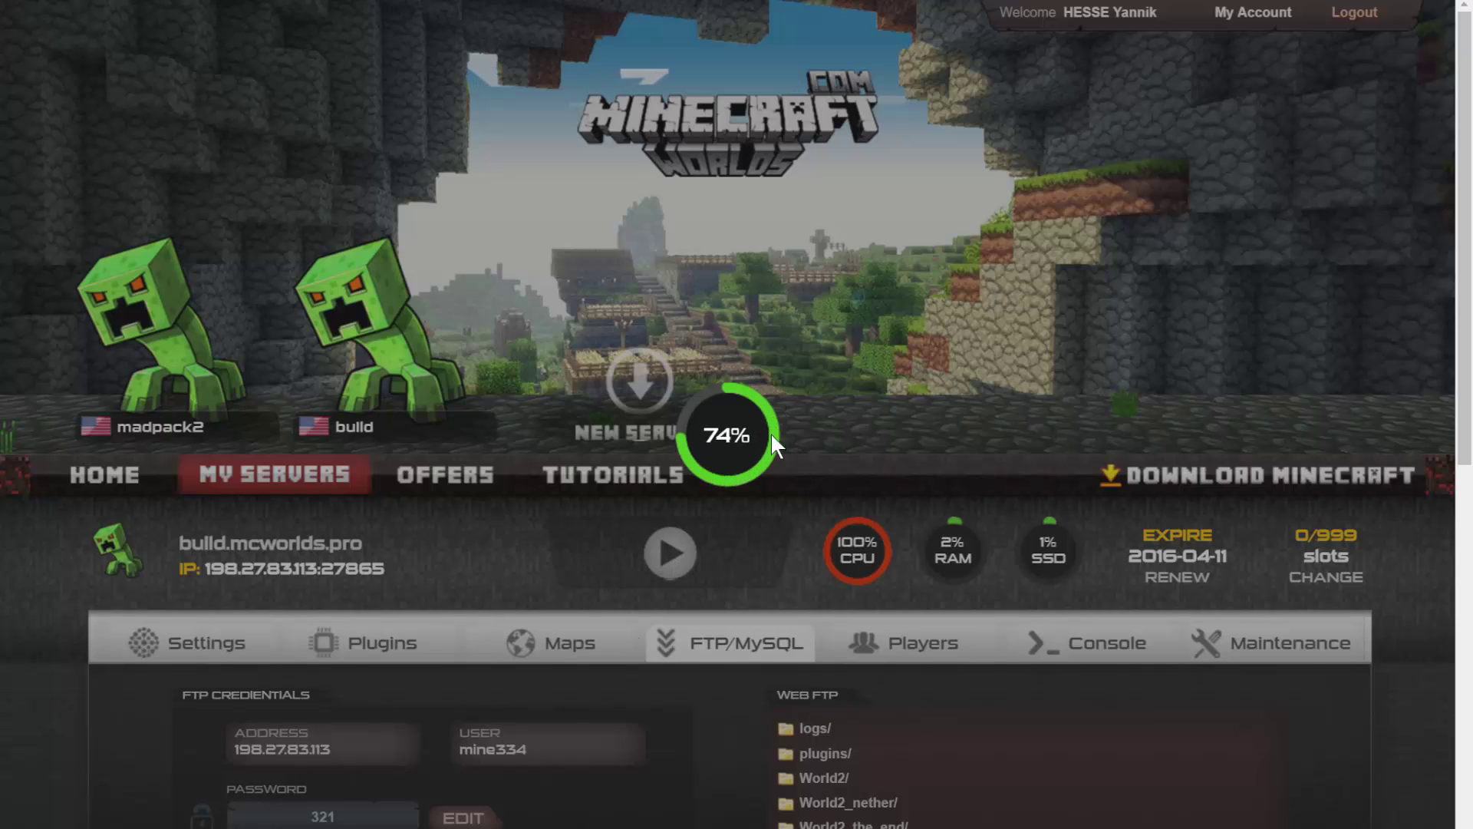
{"action": "mouse_move", "coordinate": [732, 827]}
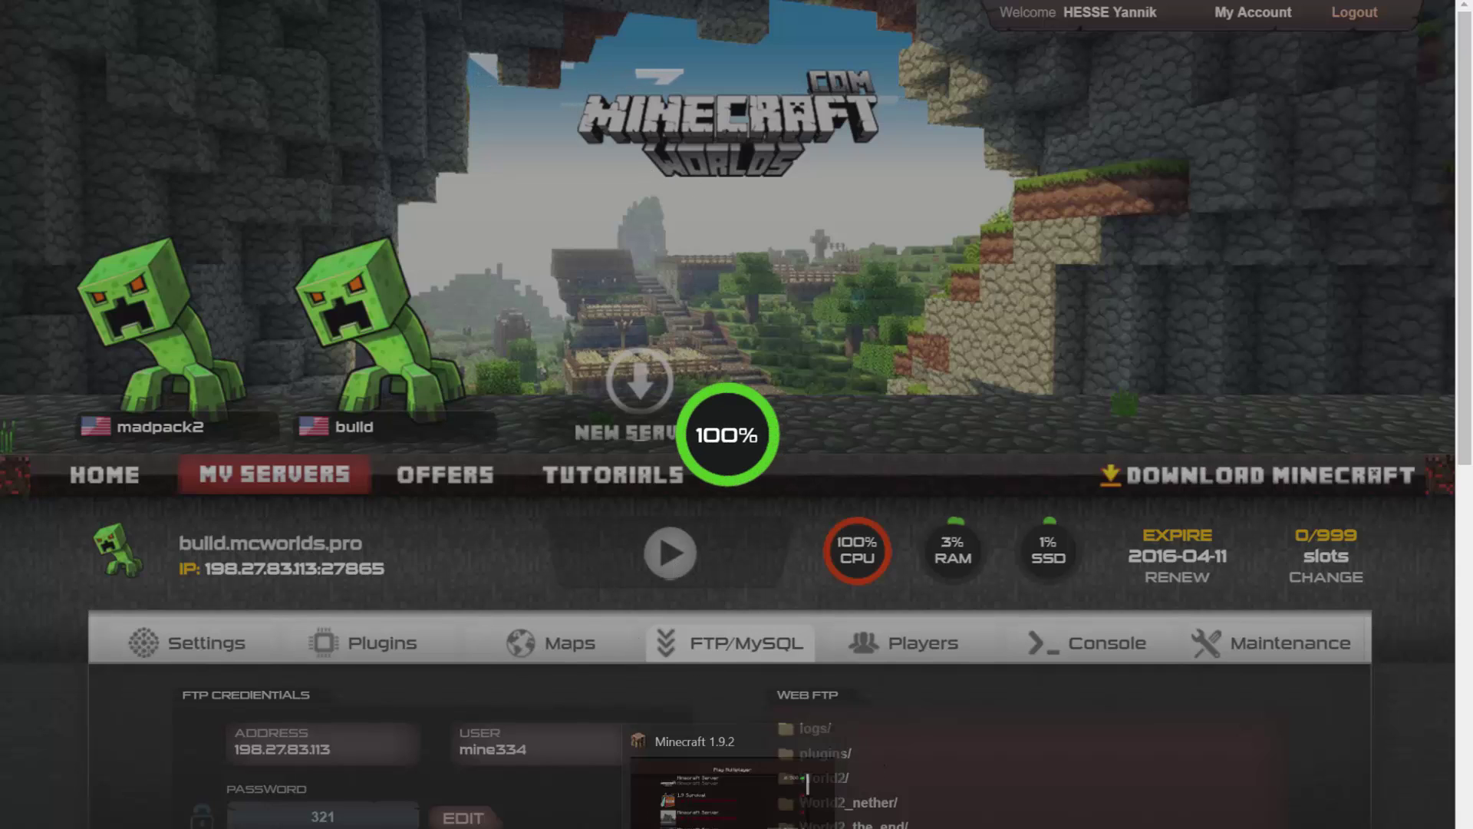
{"action": "left_click", "coordinate": [733, 790]}
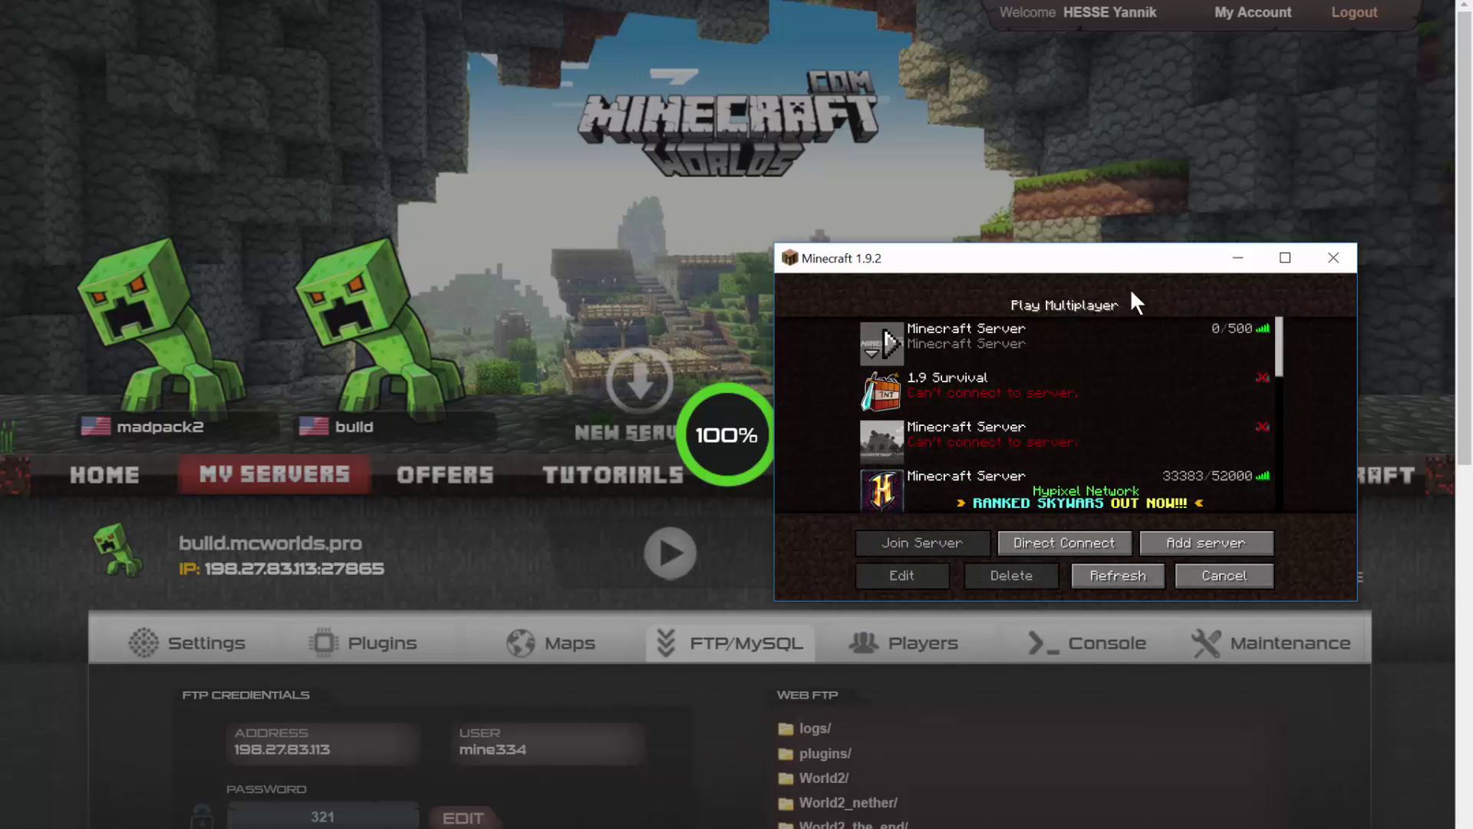
Refresh the multiplayer list and join the first server.
{"action": "left_click_drag", "start_coordinate": [1174, 263], "coordinate": [765, 259]}
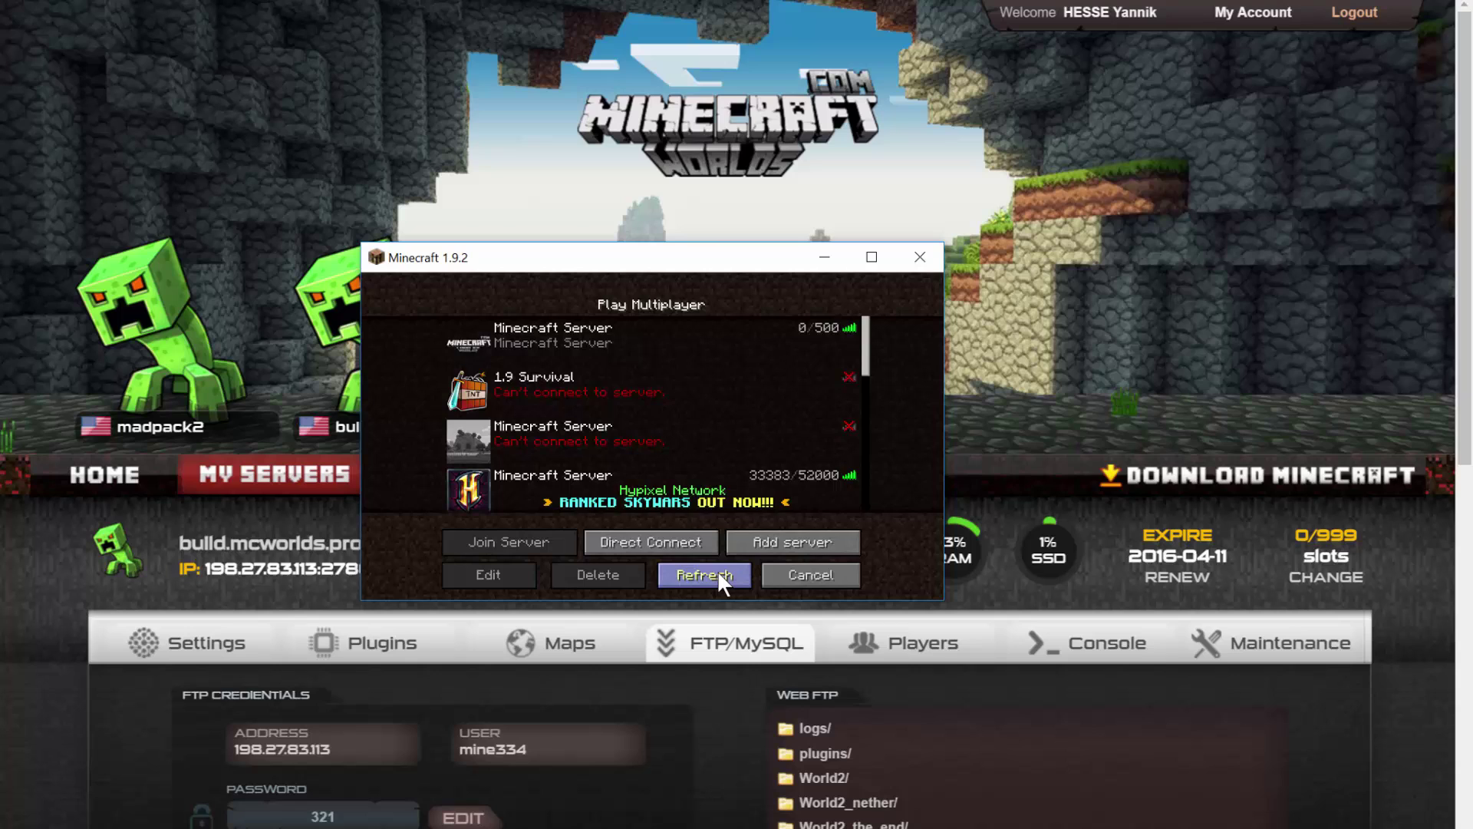
{"action": "left_click", "coordinate": [717, 575]}
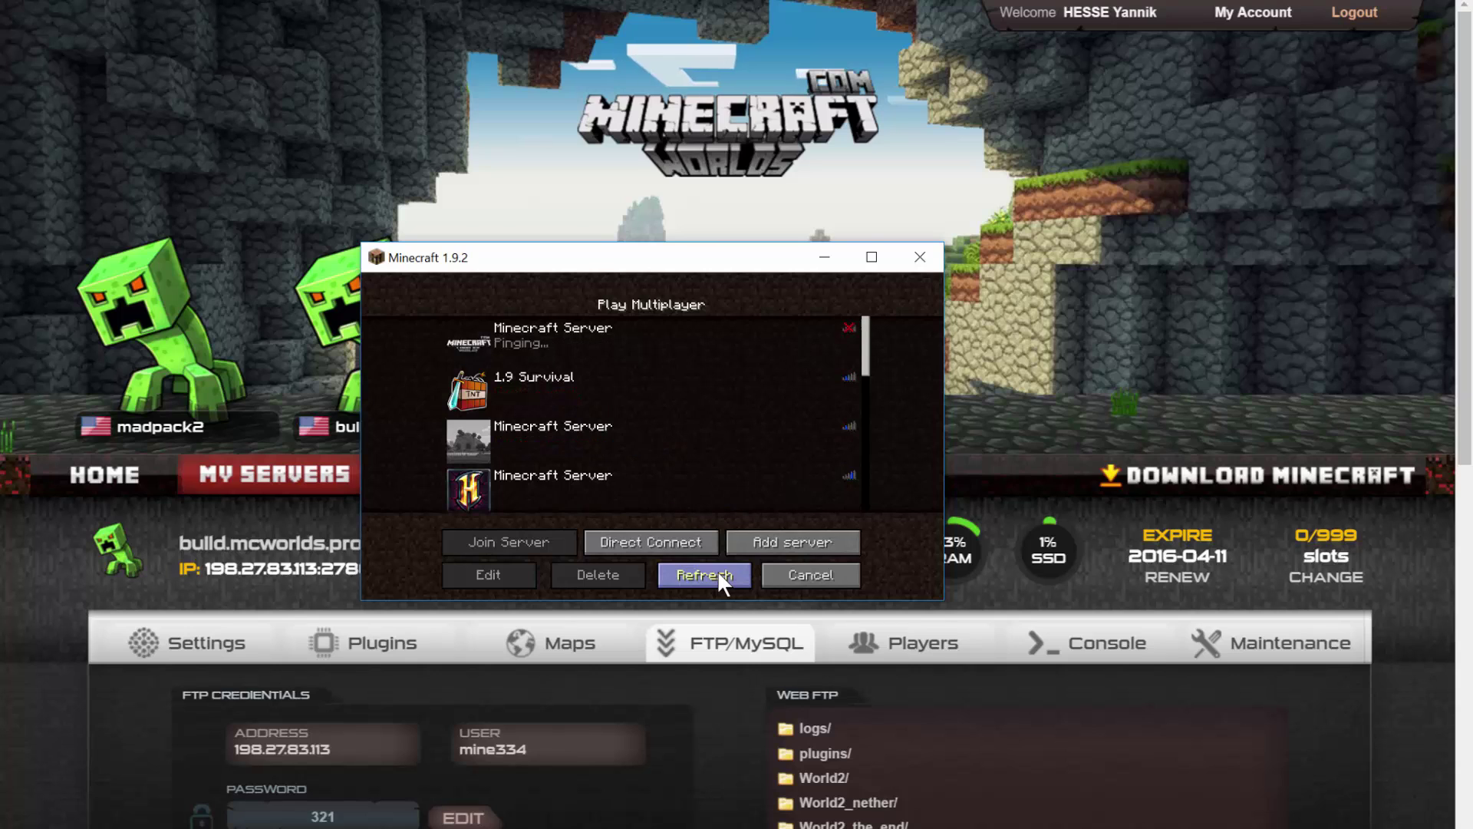
{"action": "left_click", "coordinate": [572, 357]}
{"action": "left_click", "coordinate": [559, 550]}
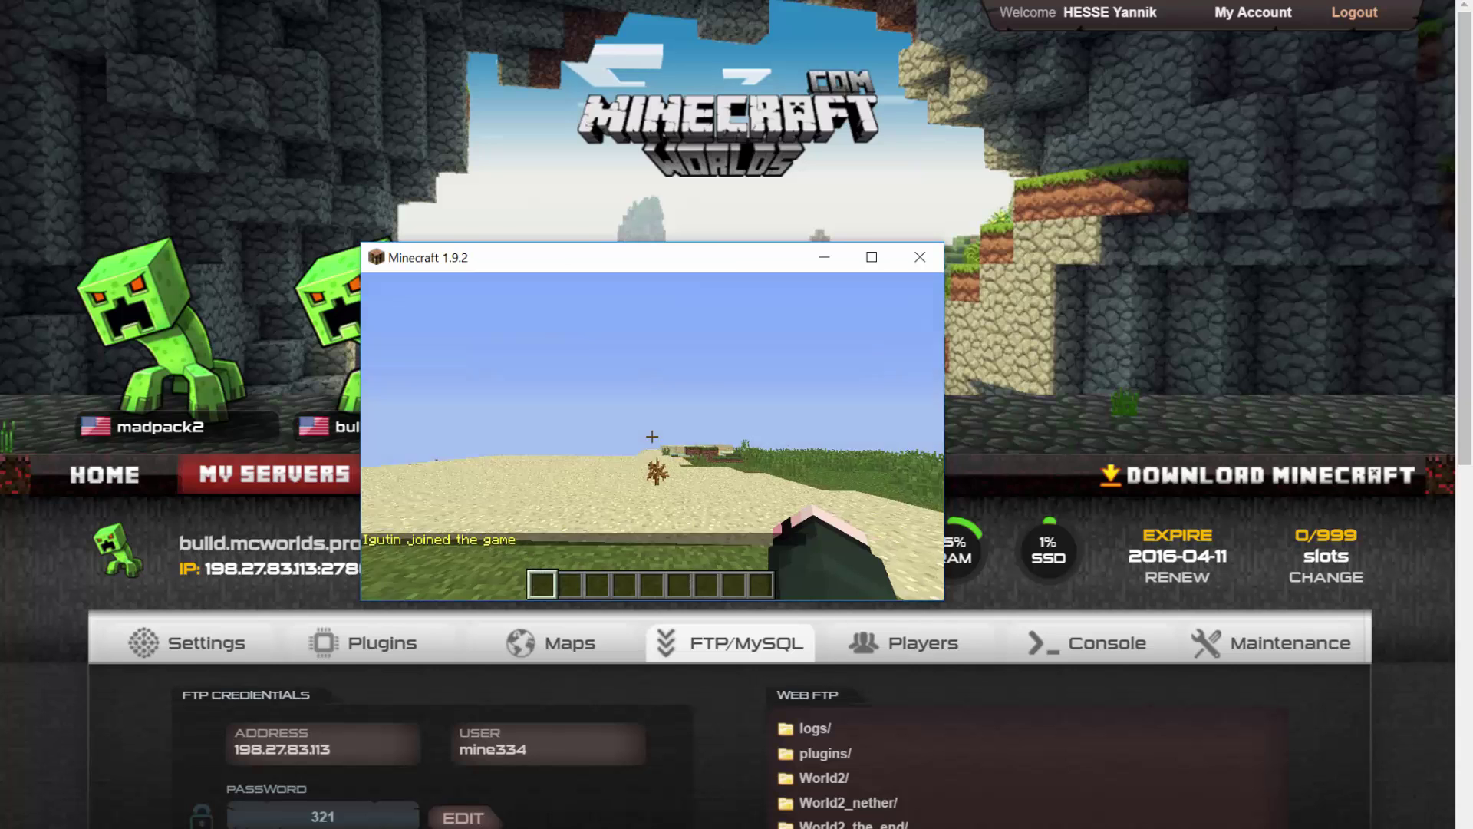
Walk around the world until the '[MyServer] HI' broadcast appears in chat.
{"action": "key", "text": "w"}
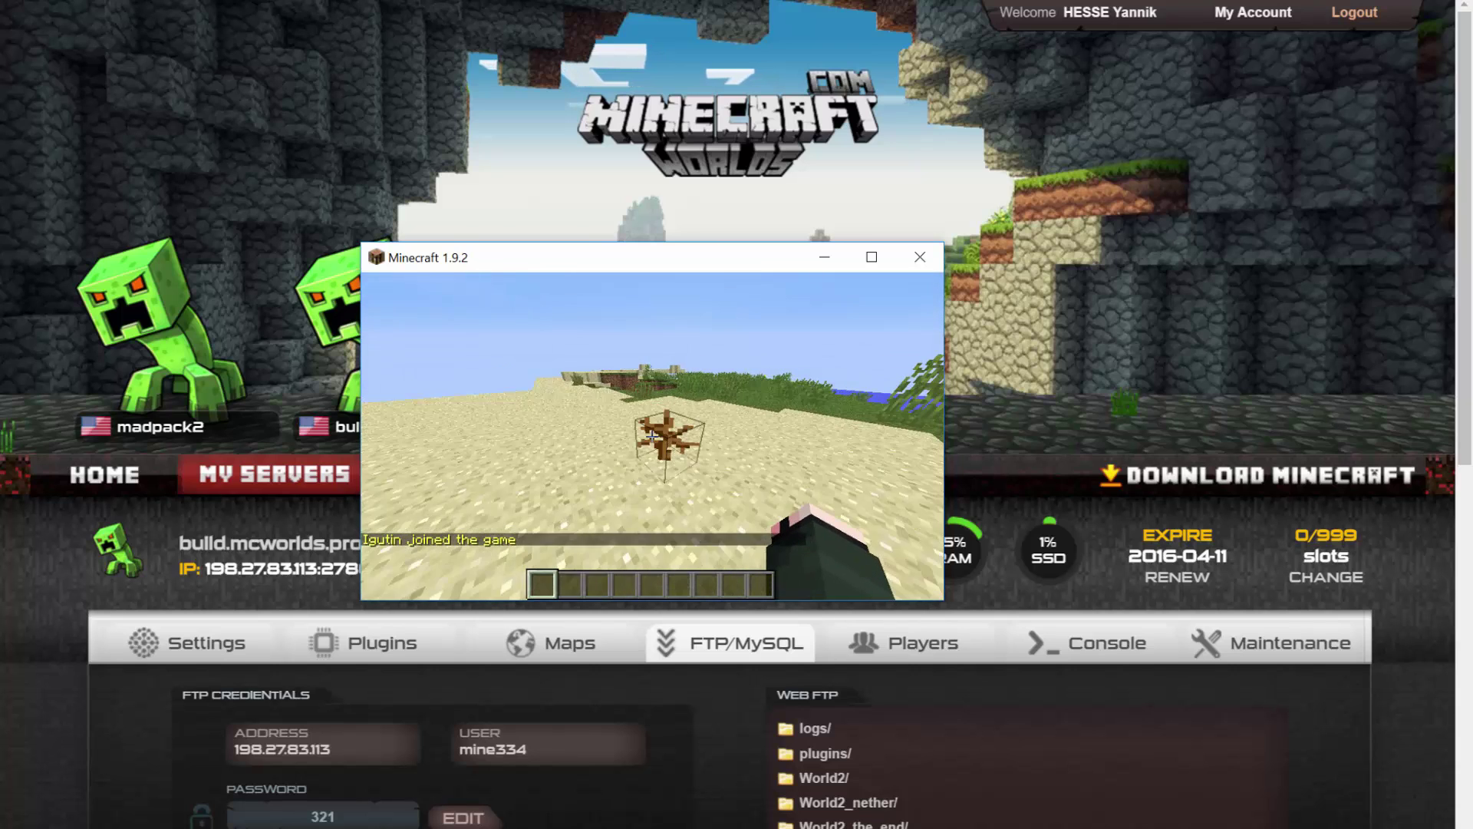
{"action": "key", "text": "w"}
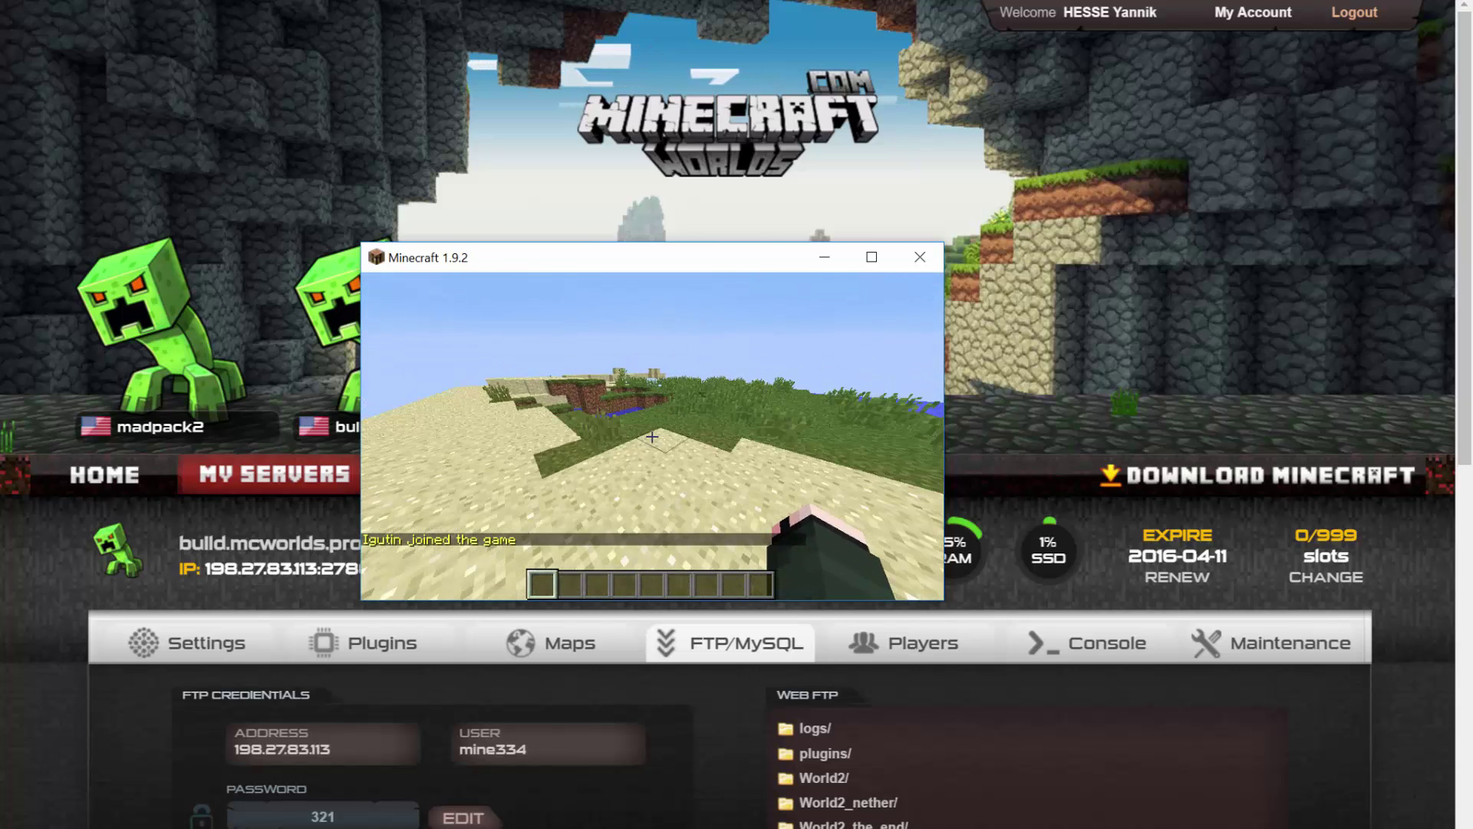
{"action": "key", "text": "F5"}
{"action": "key", "text": "F5"}
{"action": "key", "text": "F5"}
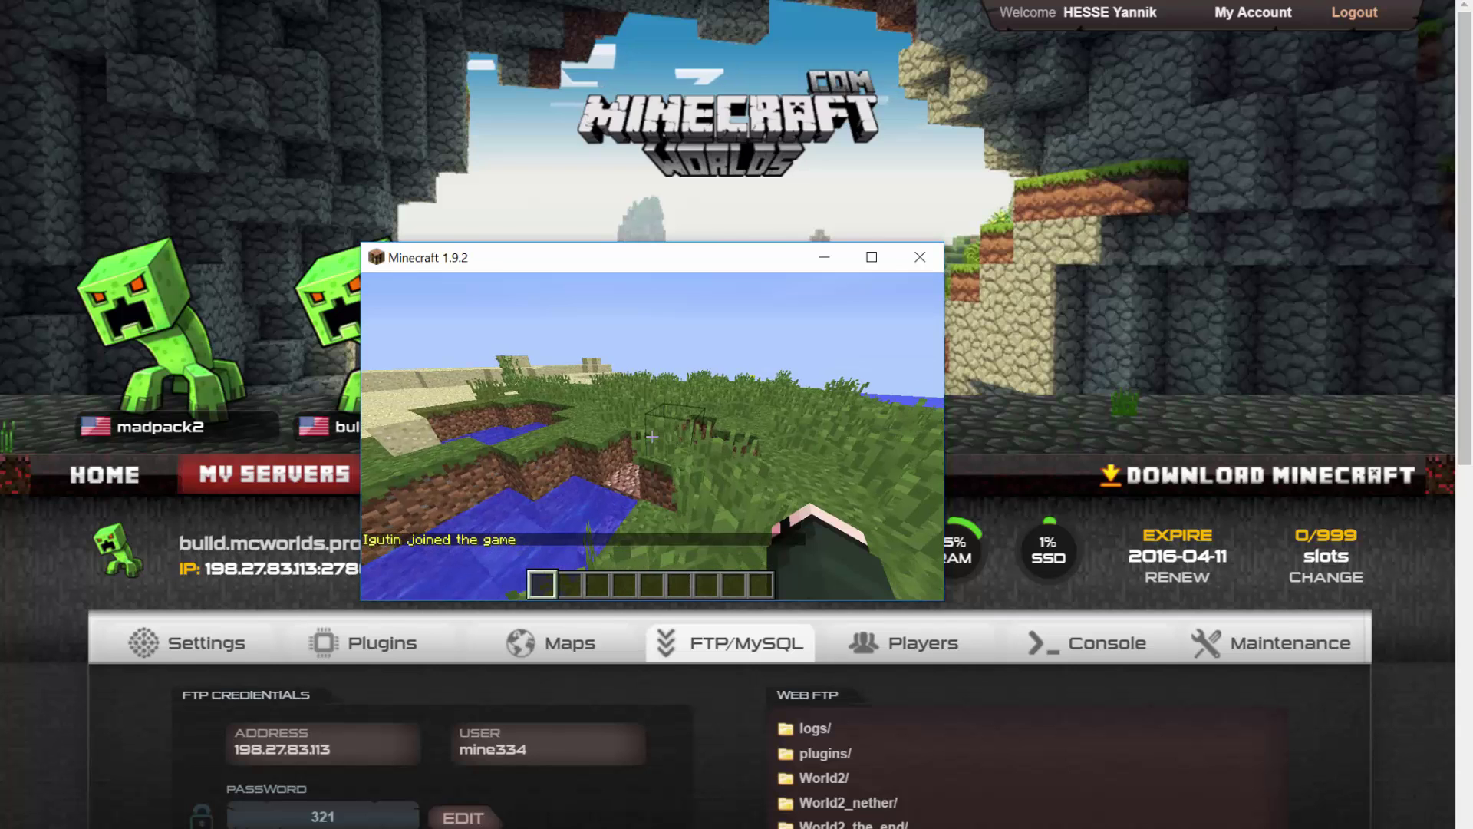
{"action": "key", "text": "w"}
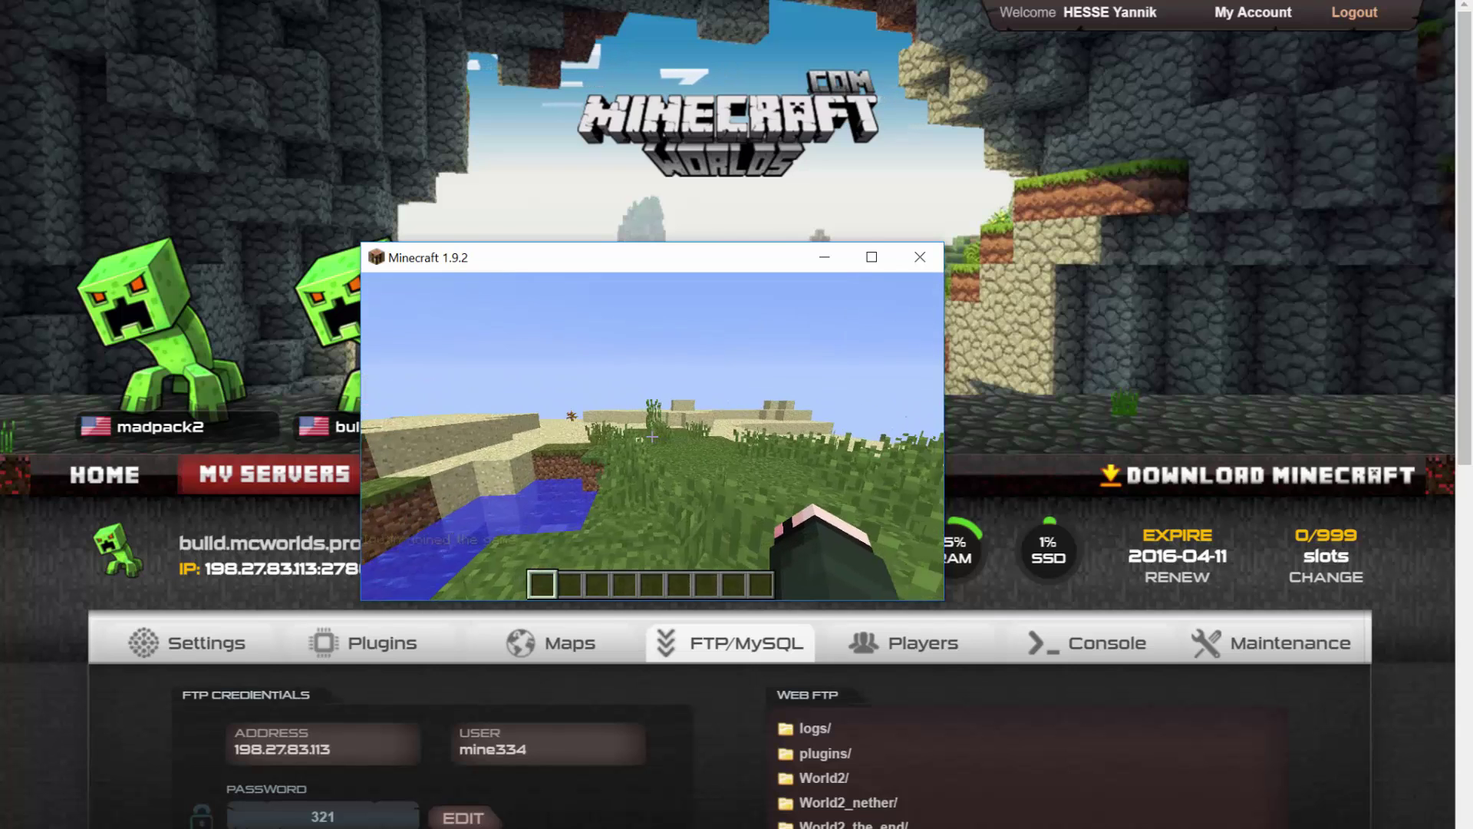
{"action": "key", "text": "s"}
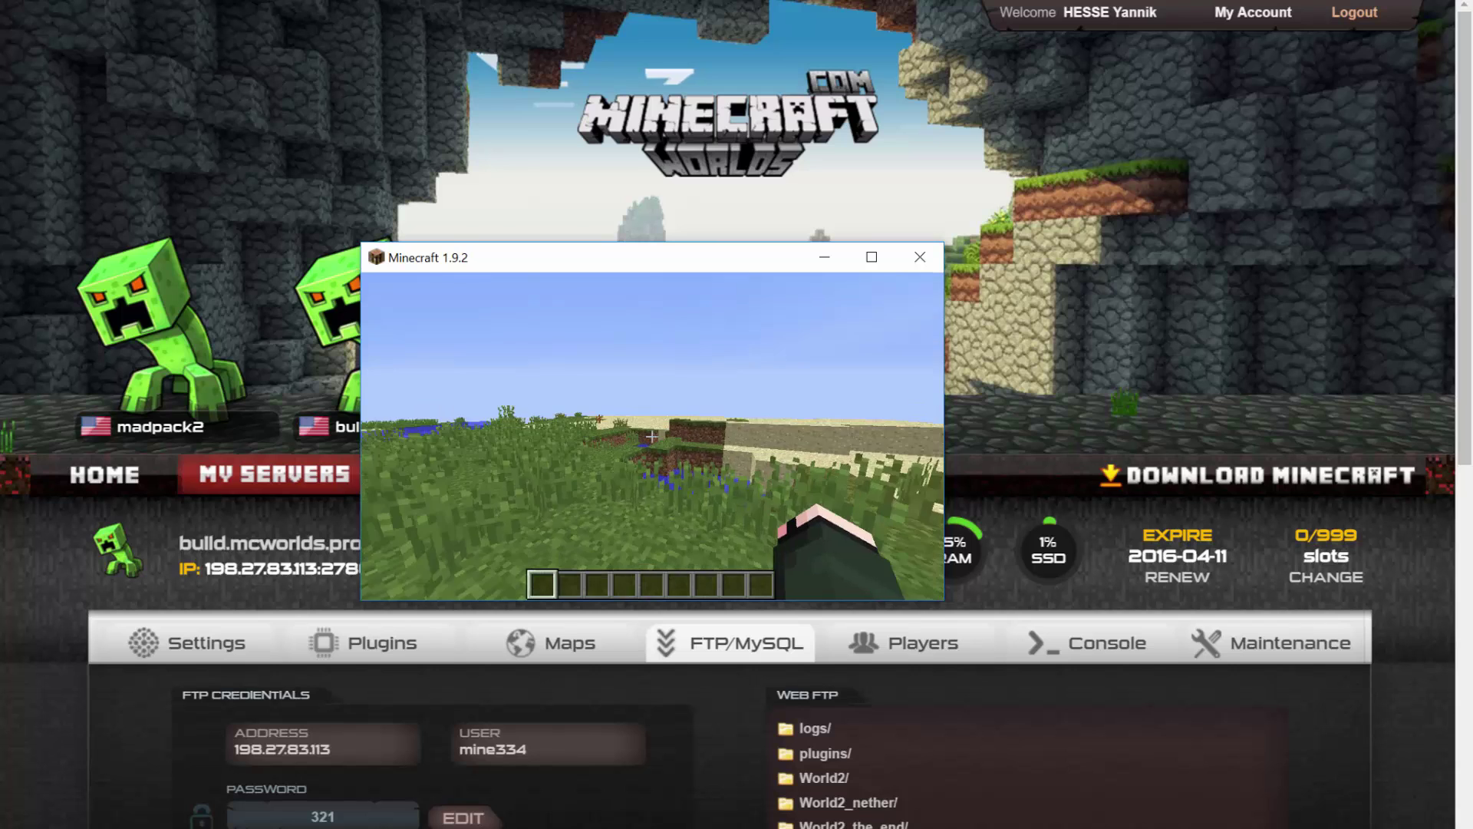
{"action": "key", "text": "w"}
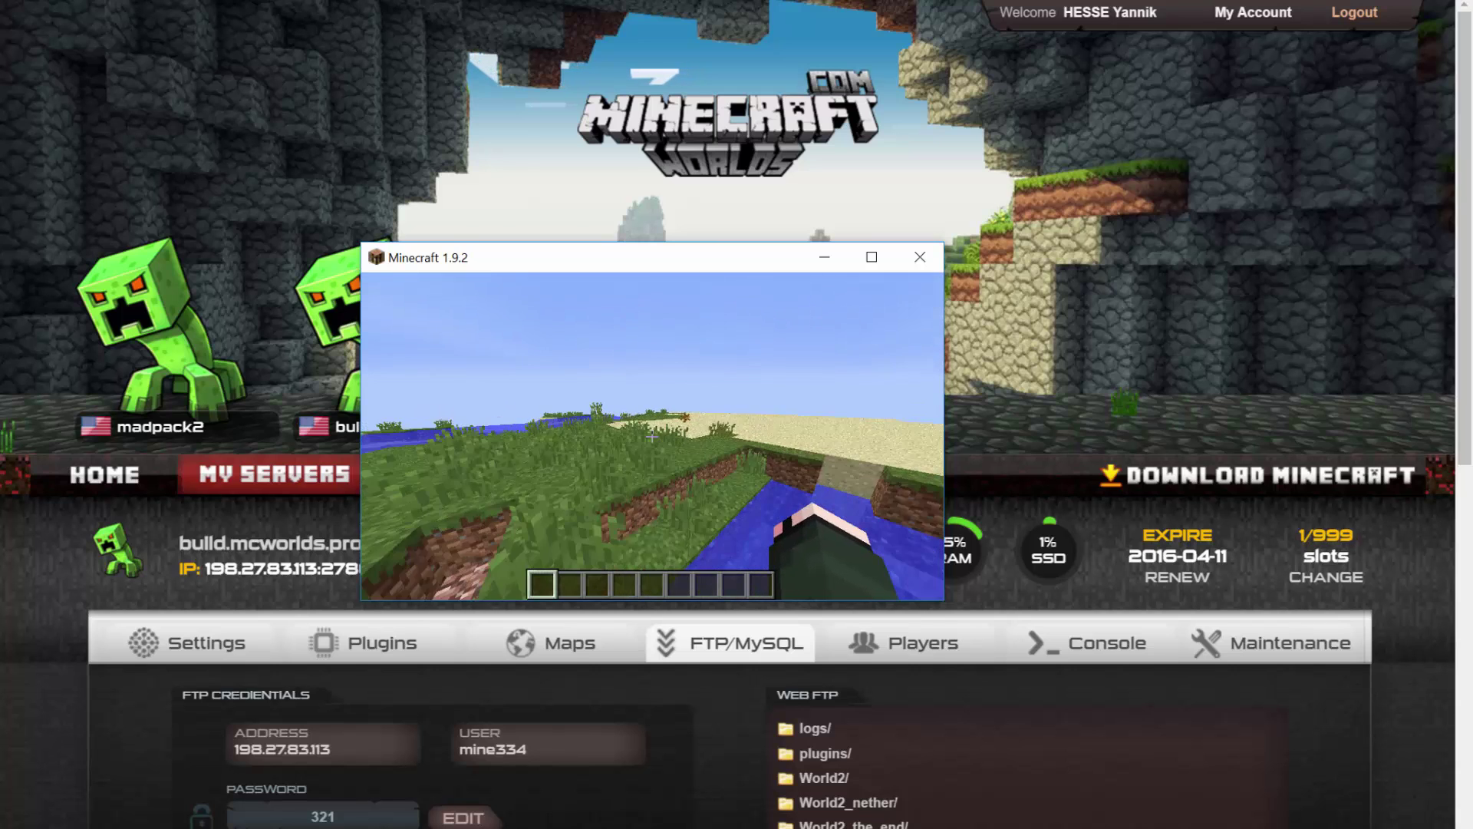
{"action": "key", "text": "w"}
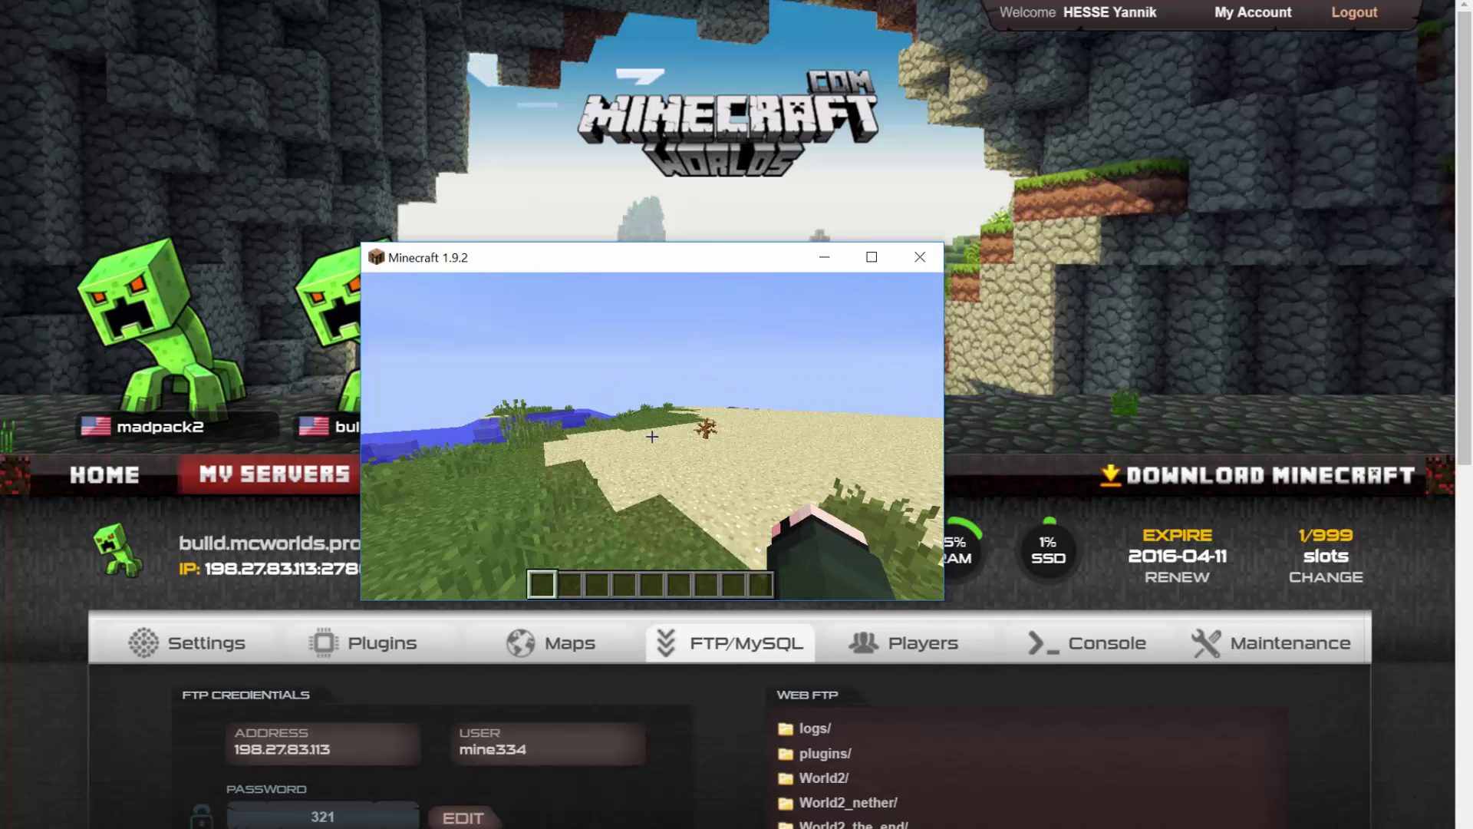
{"action": "key", "text": "w"}
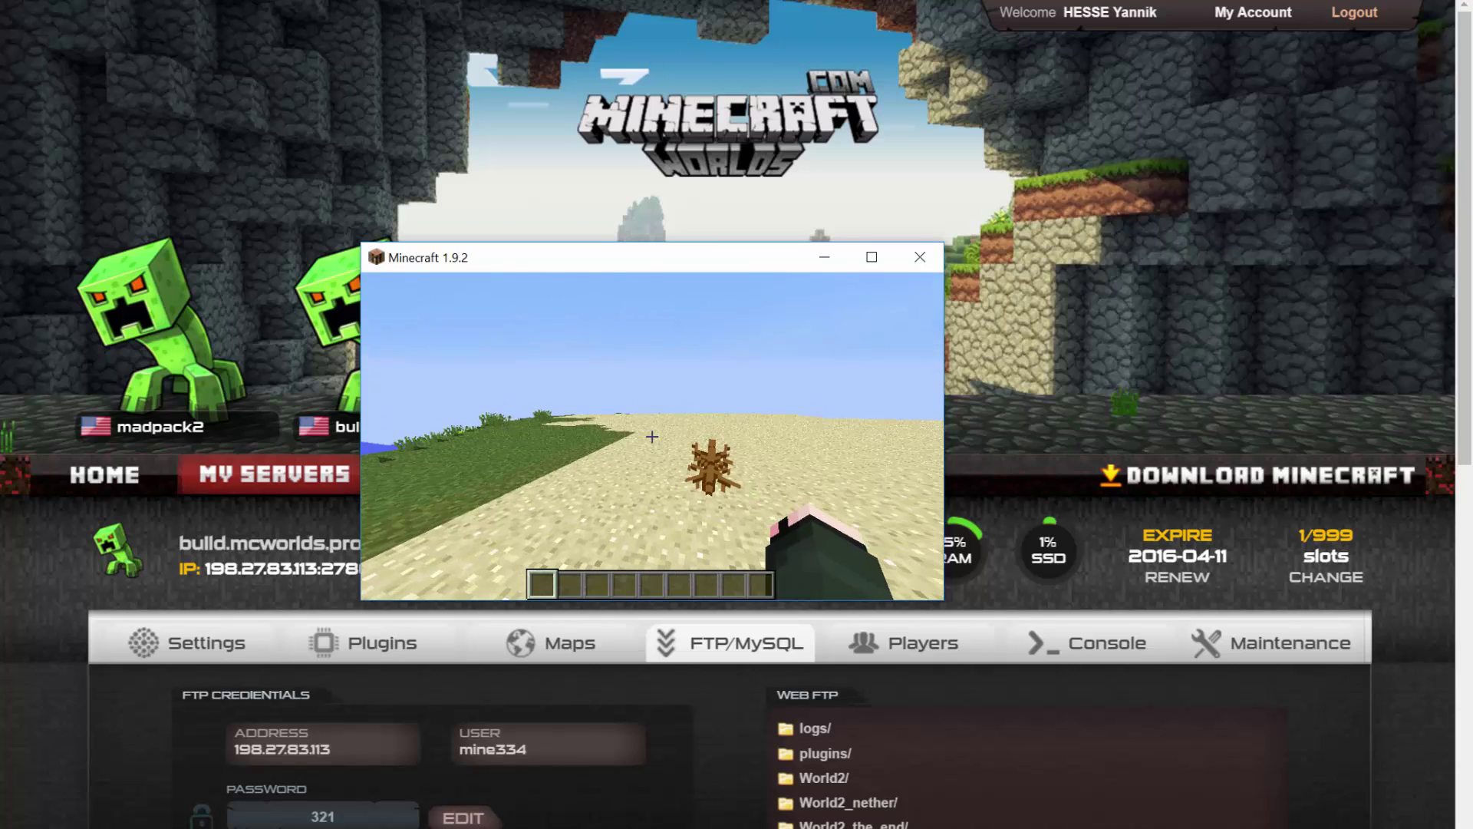
{"action": "key", "text": "e"}
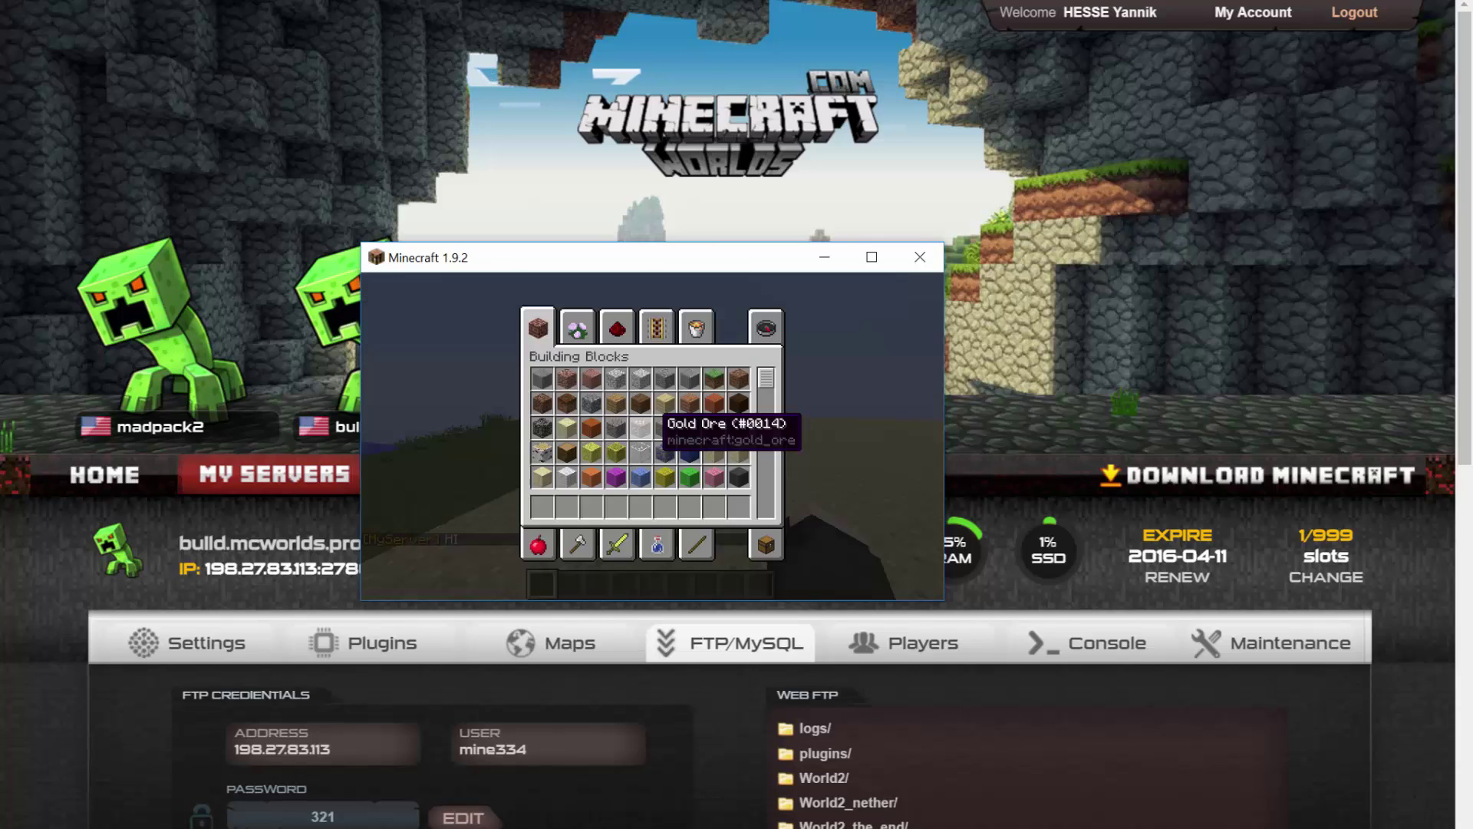
{"action": "key", "text": "e"}
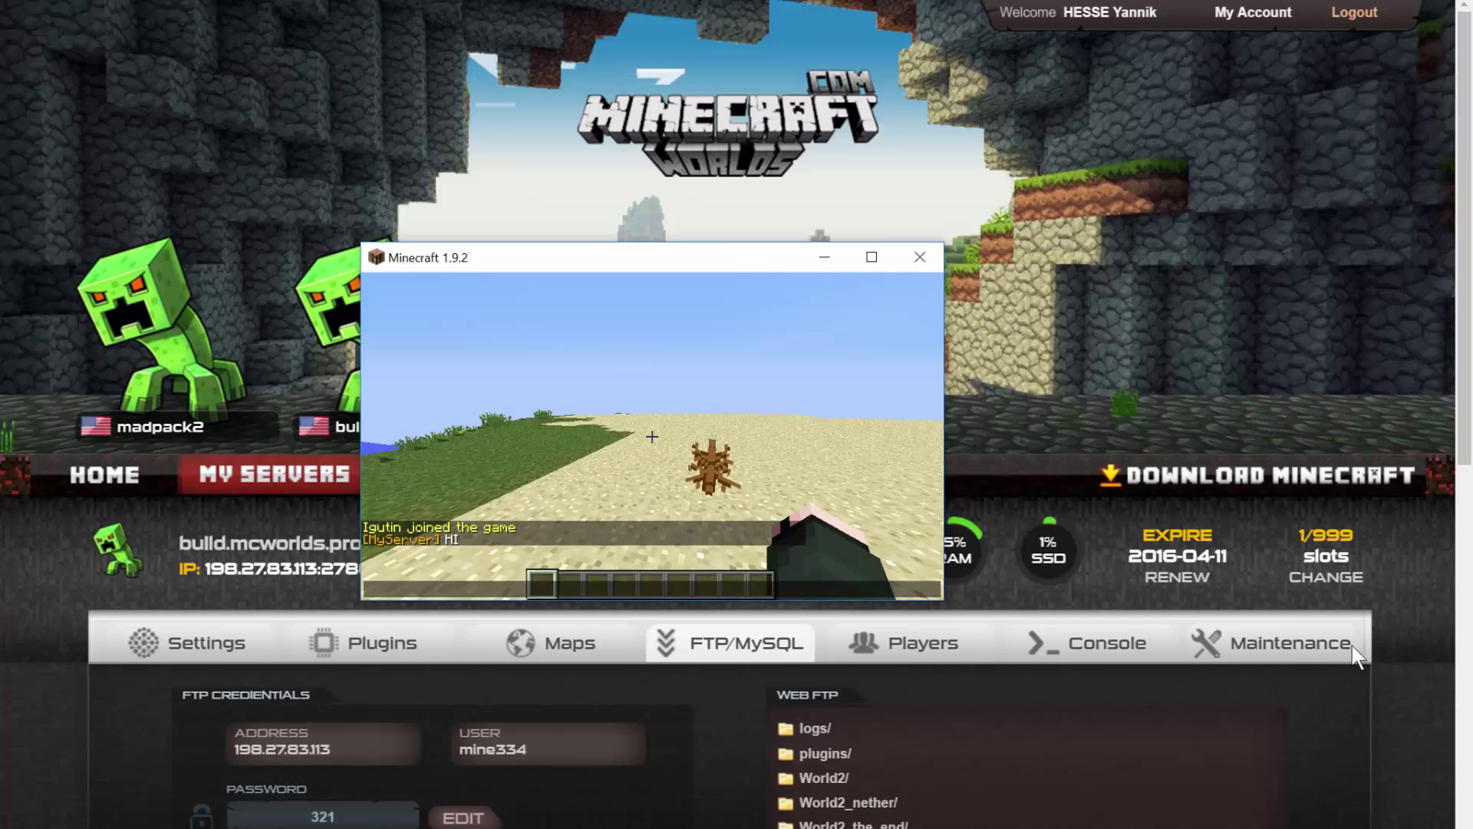
Scroll the server console log to the [MyServer] broadcasts, including 'Add some messages to this textfile'.
{"action": "left_click", "coordinate": [1101, 644]}
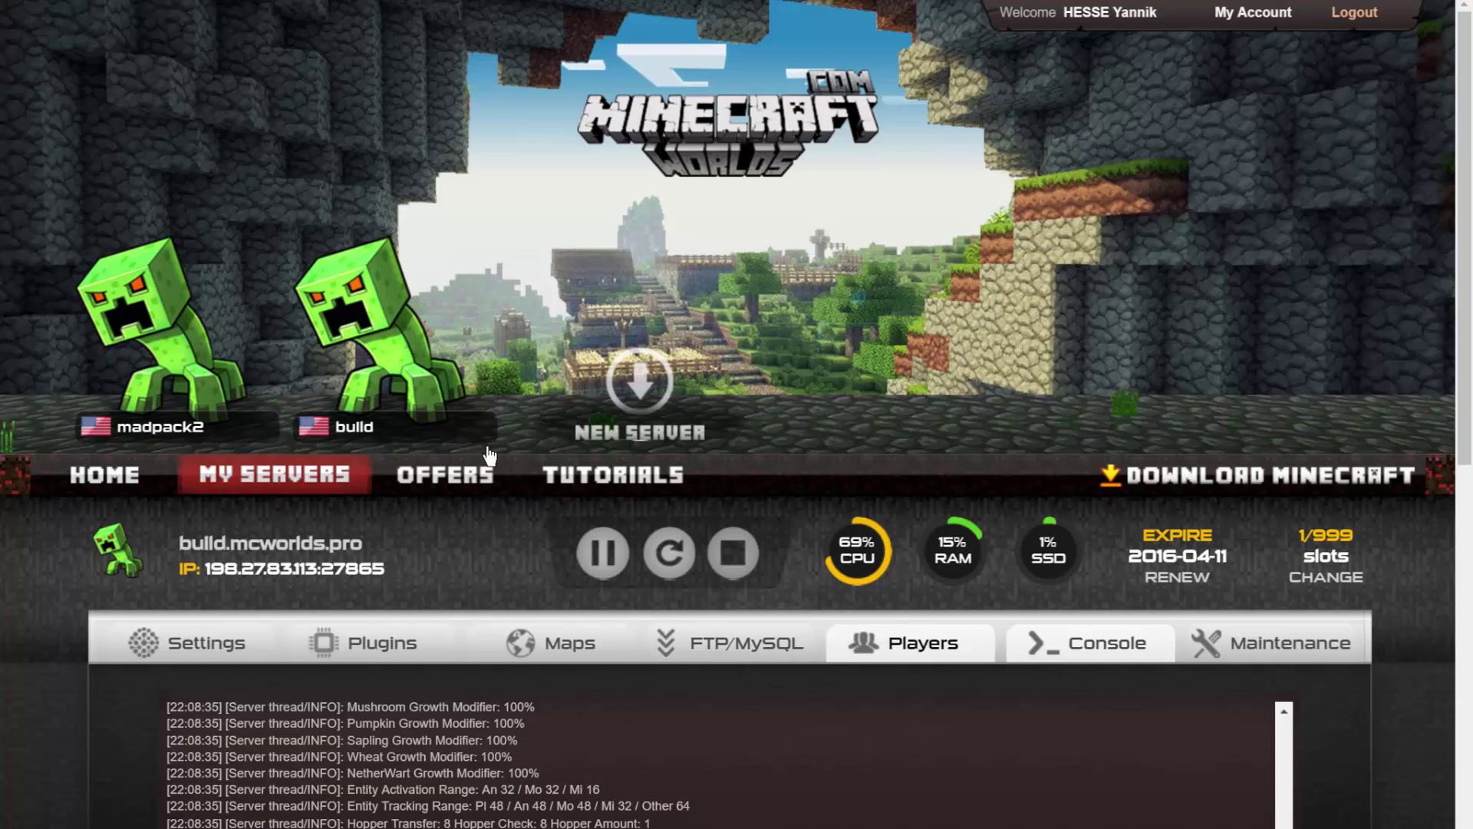
{"action": "scroll", "coordinate": [441, 449], "scroll_direction": "down", "scroll_amount": 2}
{"action": "scroll", "coordinate": [441, 449], "scroll_direction": "down", "scroll_amount": 5}
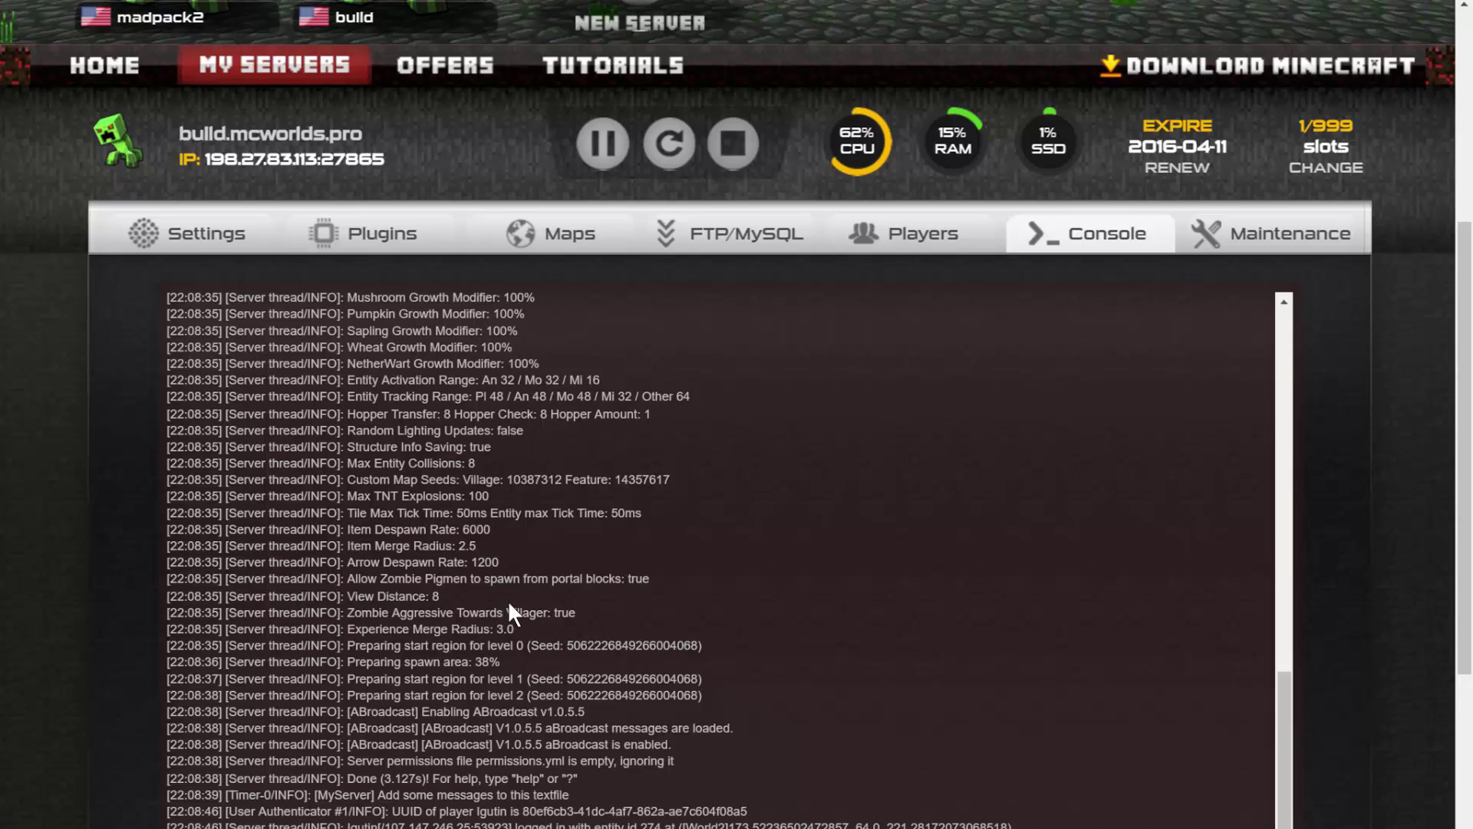
{"action": "scroll", "coordinate": [519, 601], "scroll_direction": "up", "scroll_amount": 10}
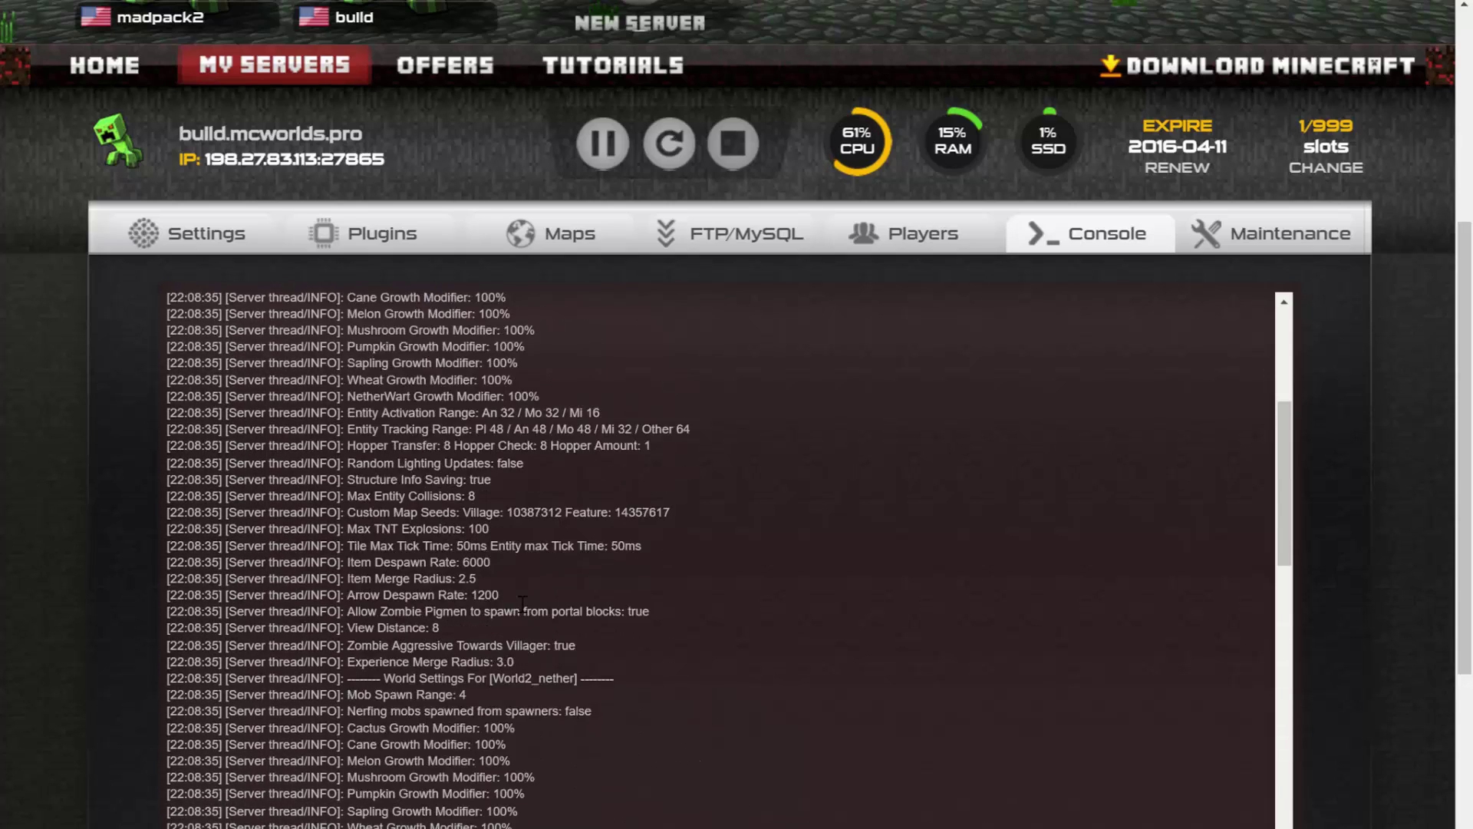
{"action": "scroll", "coordinate": [324, 614], "scroll_direction": "up", "scroll_amount": 8}
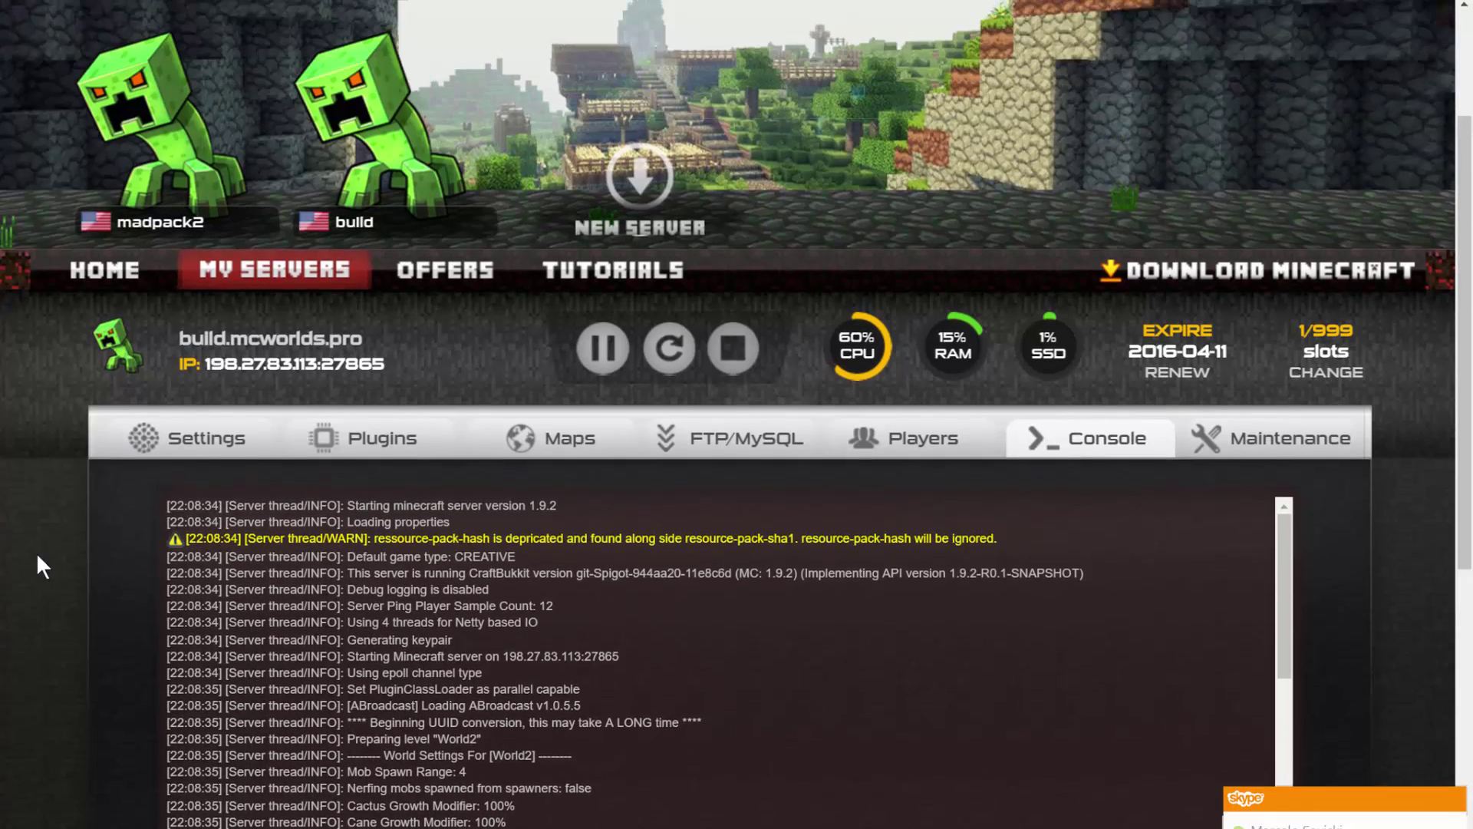
{"action": "scroll", "coordinate": [172, 549], "scroll_direction": "down", "scroll_amount": 10}
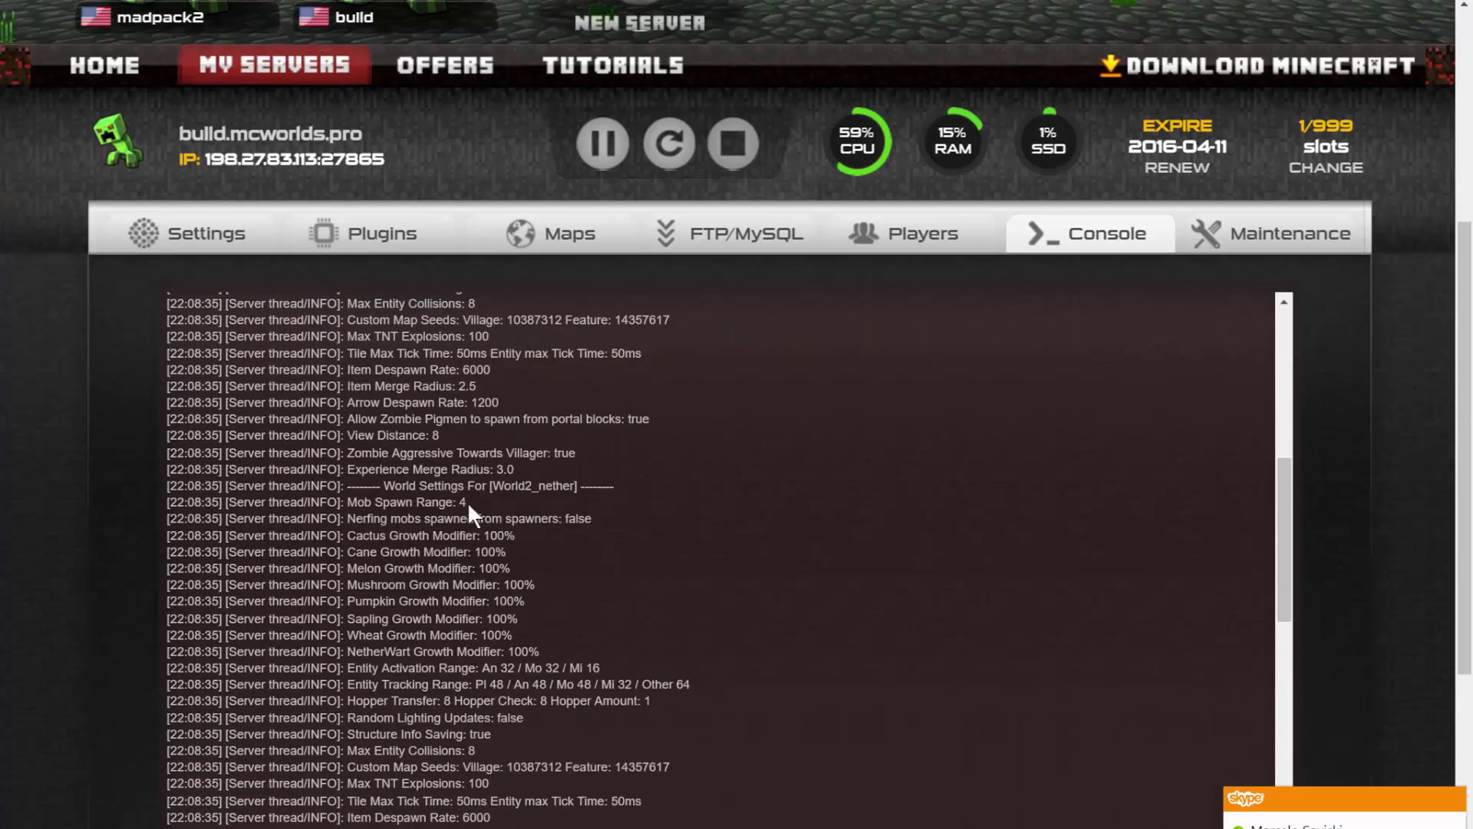
{"action": "scroll", "coordinate": [464, 513], "scroll_direction": "down", "scroll_amount": 10}
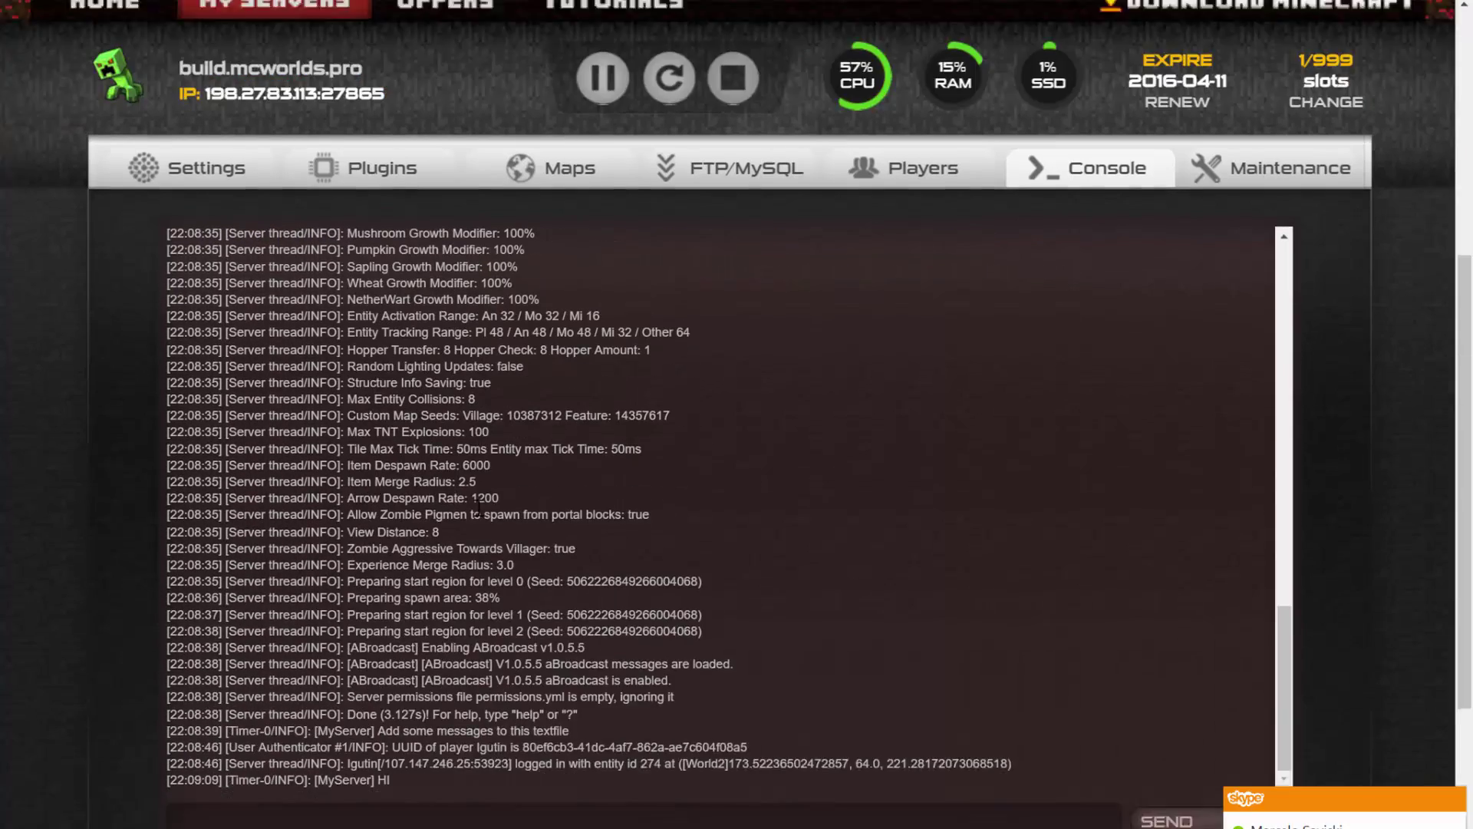
{"action": "scroll", "coordinate": [609, 668], "scroll_direction": "down", "scroll_amount": 2}
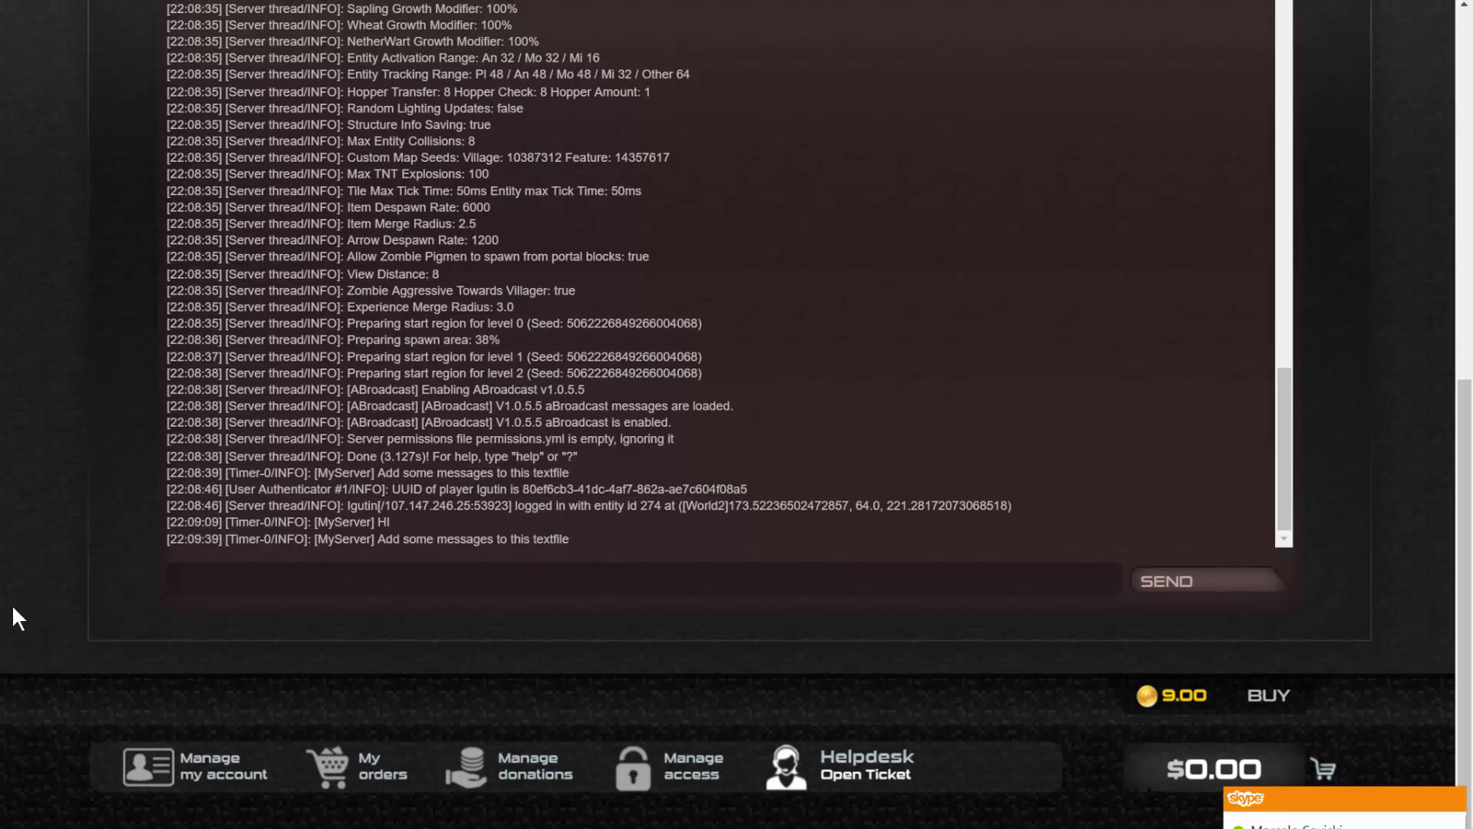
{"action": "scroll", "coordinate": [11, 605], "scroll_direction": "up", "scroll_amount": 2}
Back in Minecraft, check chat for the 'Add some messages to this textfile' broadcast, then close chat.
{"action": "scroll", "coordinate": [736, 414], "scroll_direction": "up", "scroll_amount": 1}
{"action": "key", "text": "alt+Tab"}
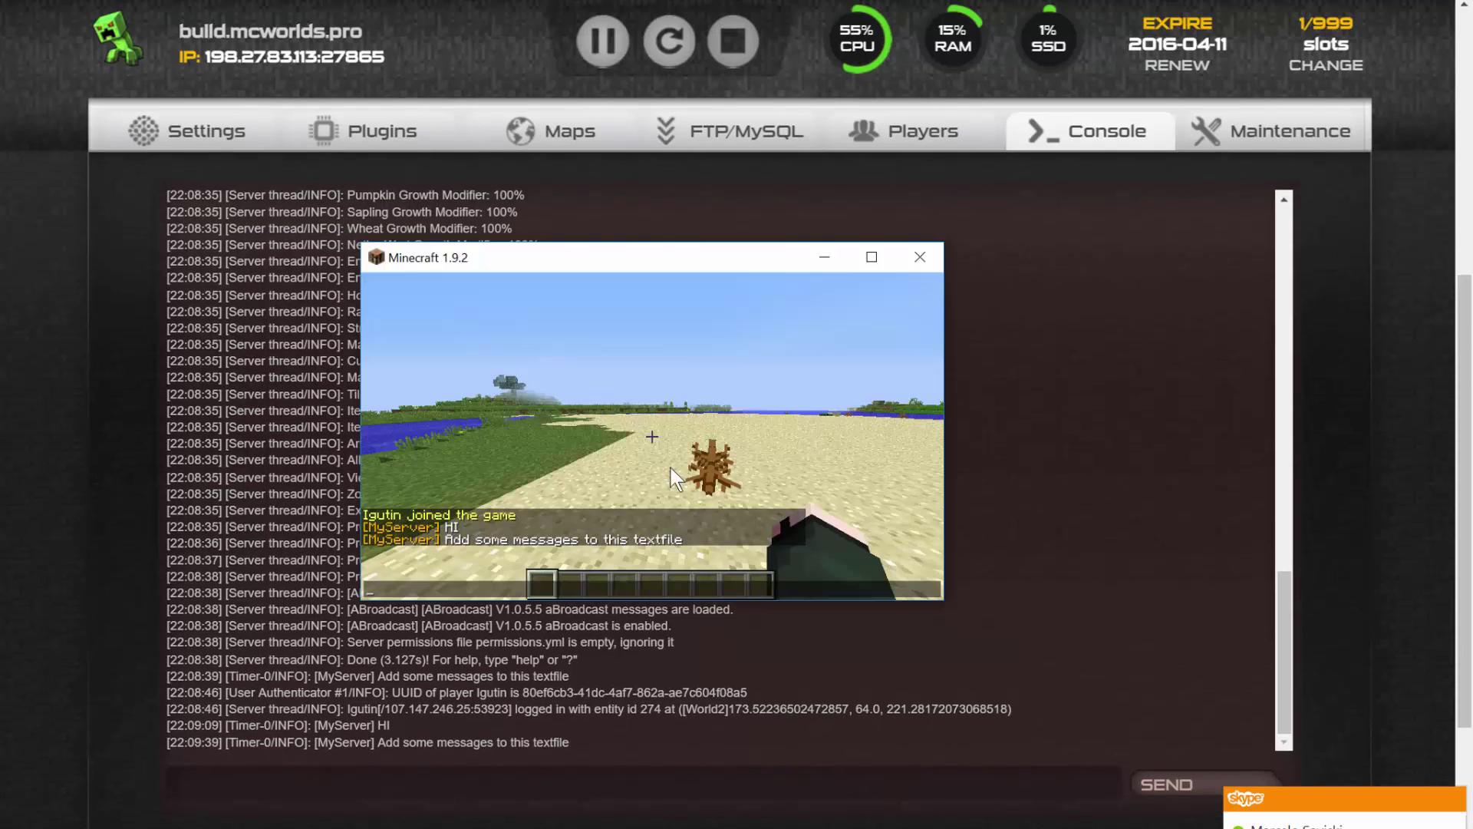
{"action": "key", "text": "Escape"}
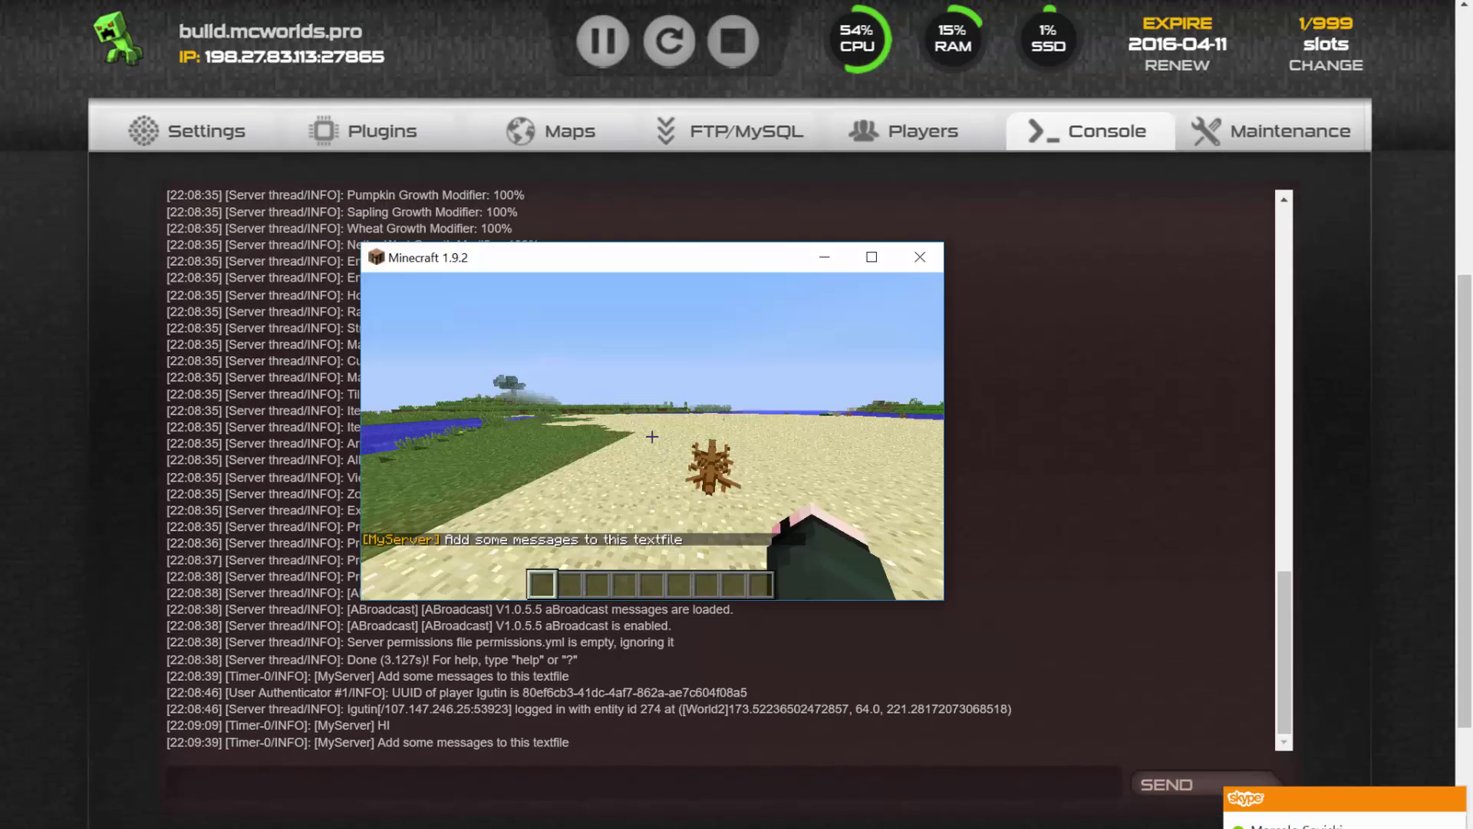
Toggle the creative inventory open, closed, and open again.
{"action": "key", "text": "e"}
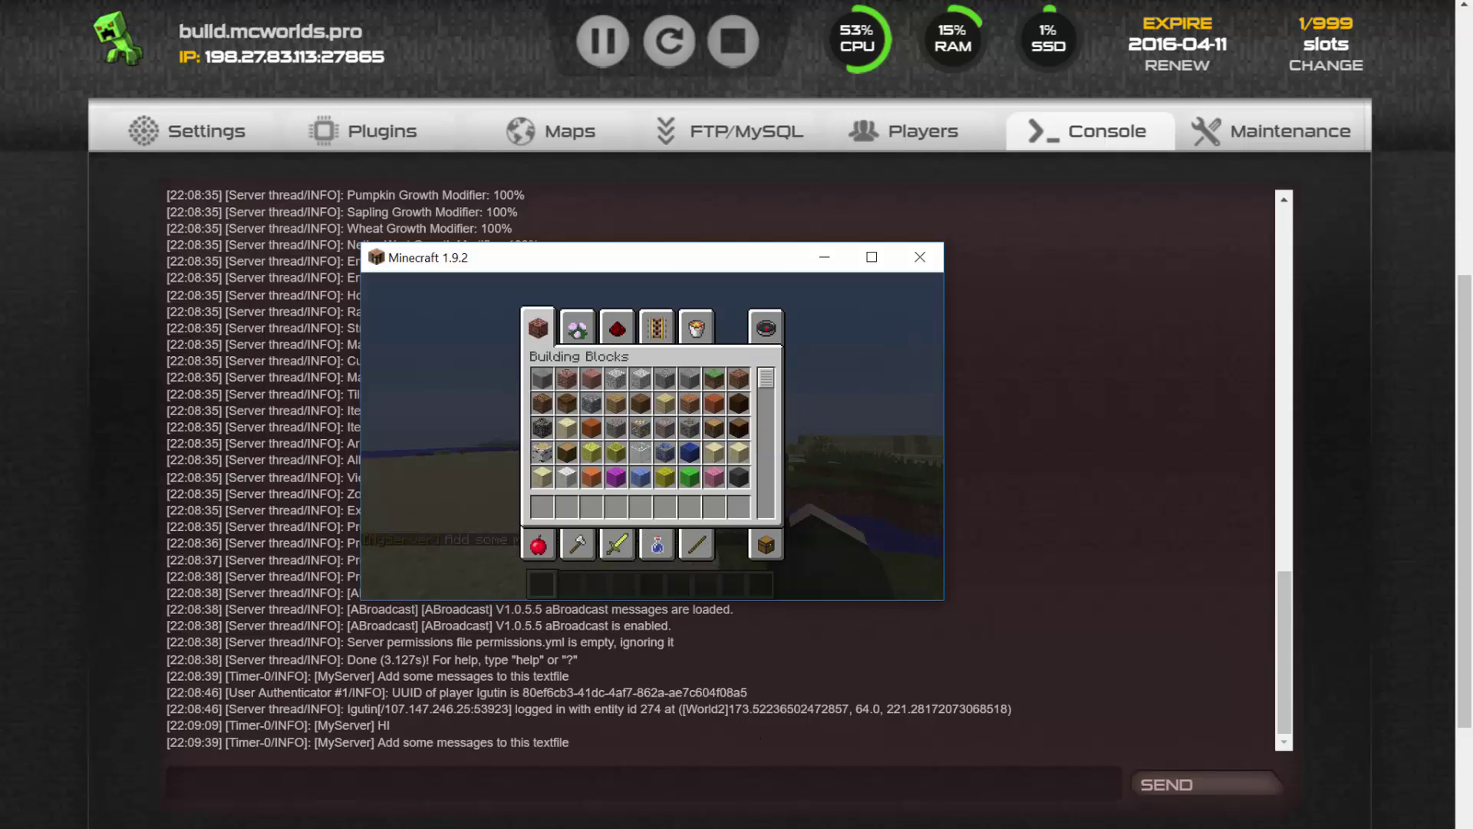
{"action": "key", "text": "e"}
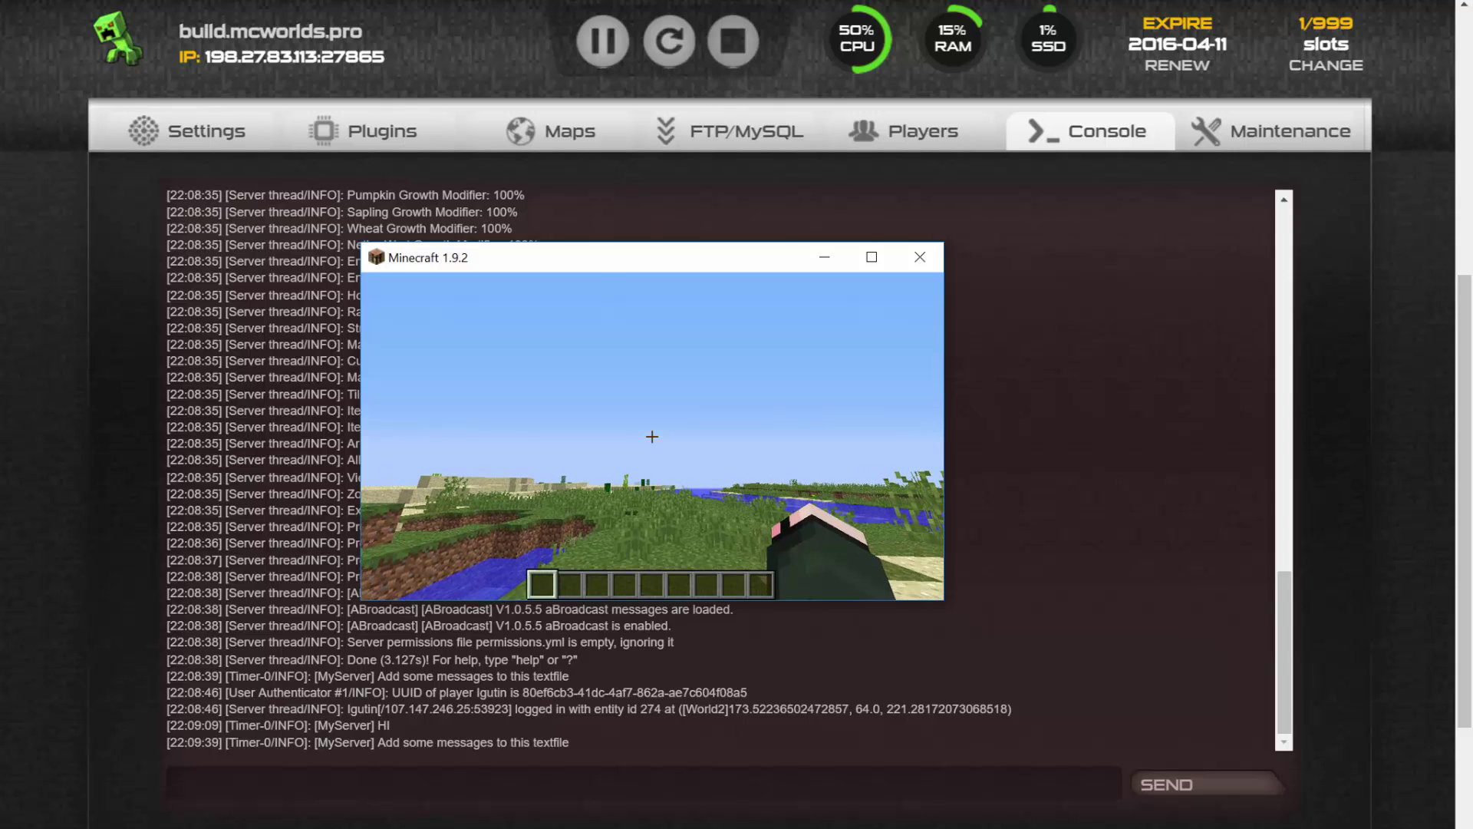
{"action": "key", "text": "e"}
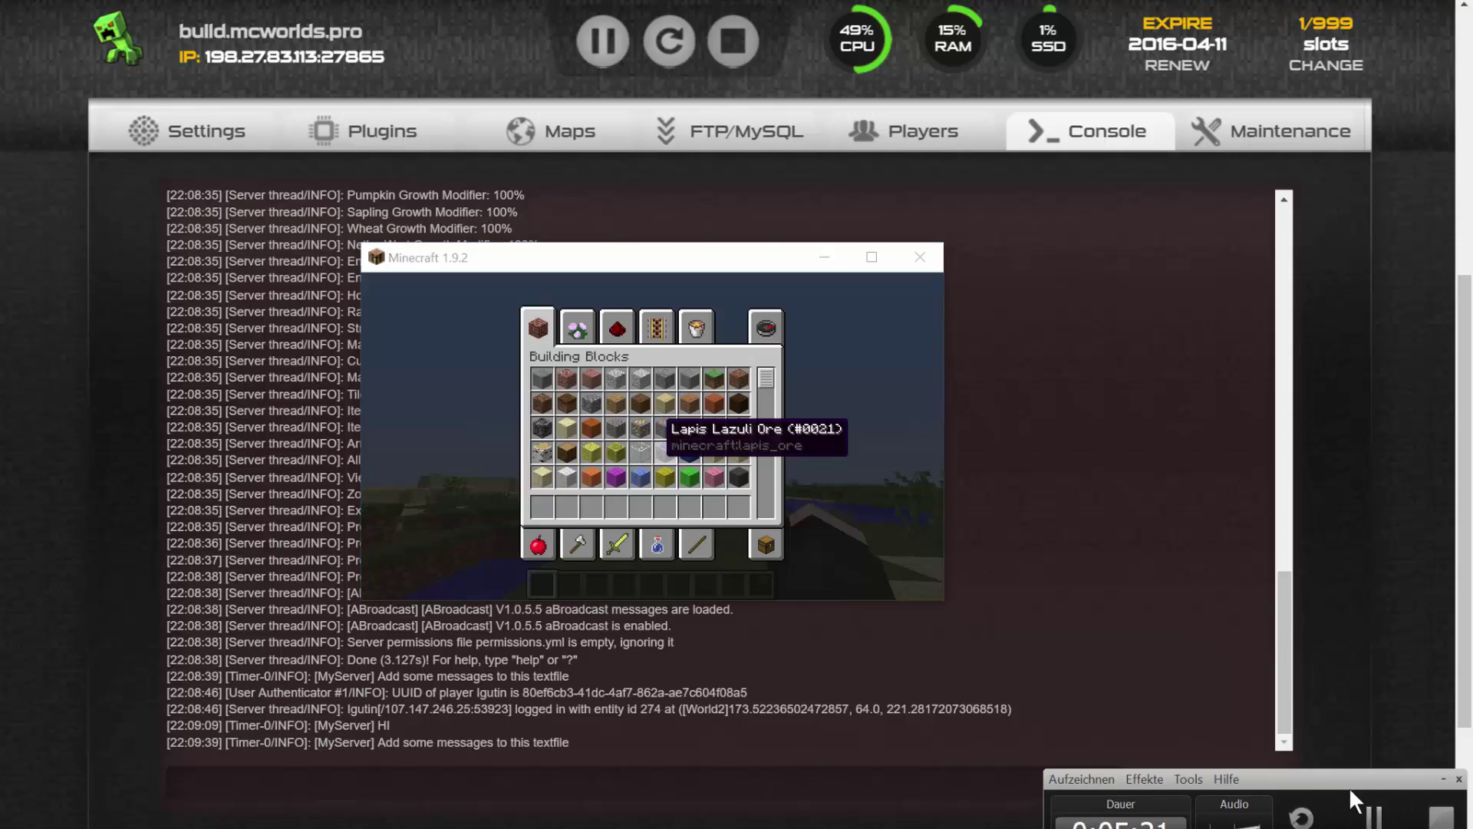